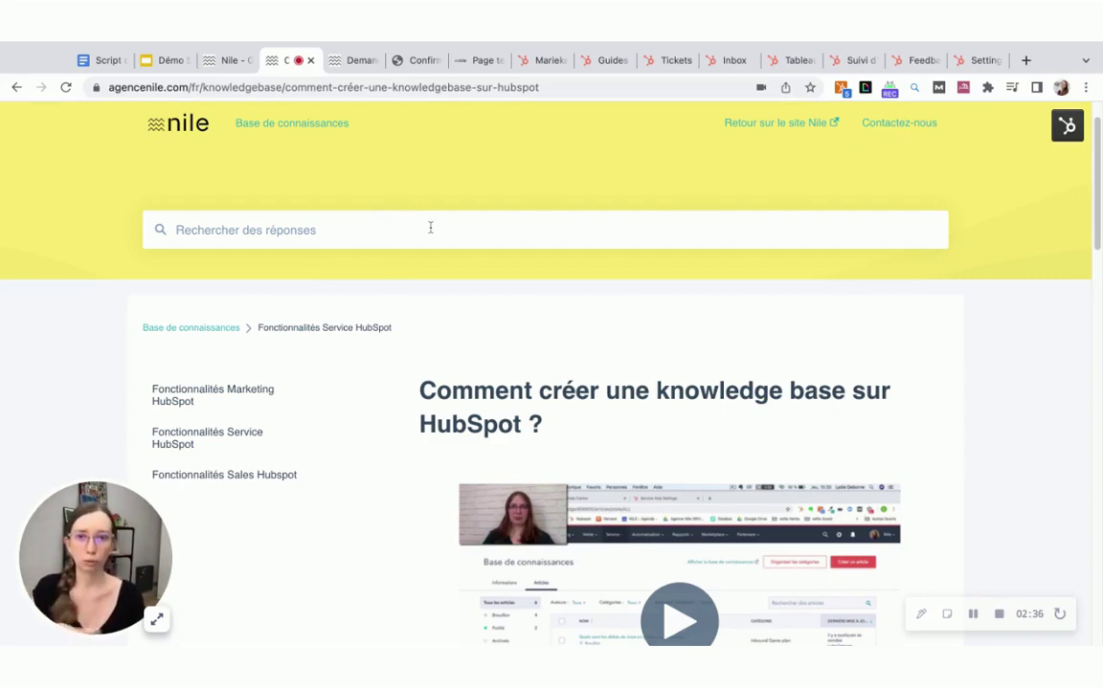
Open the Nile support ticket request page and examine its instructions and form fields.
key("ctrl+Tab")
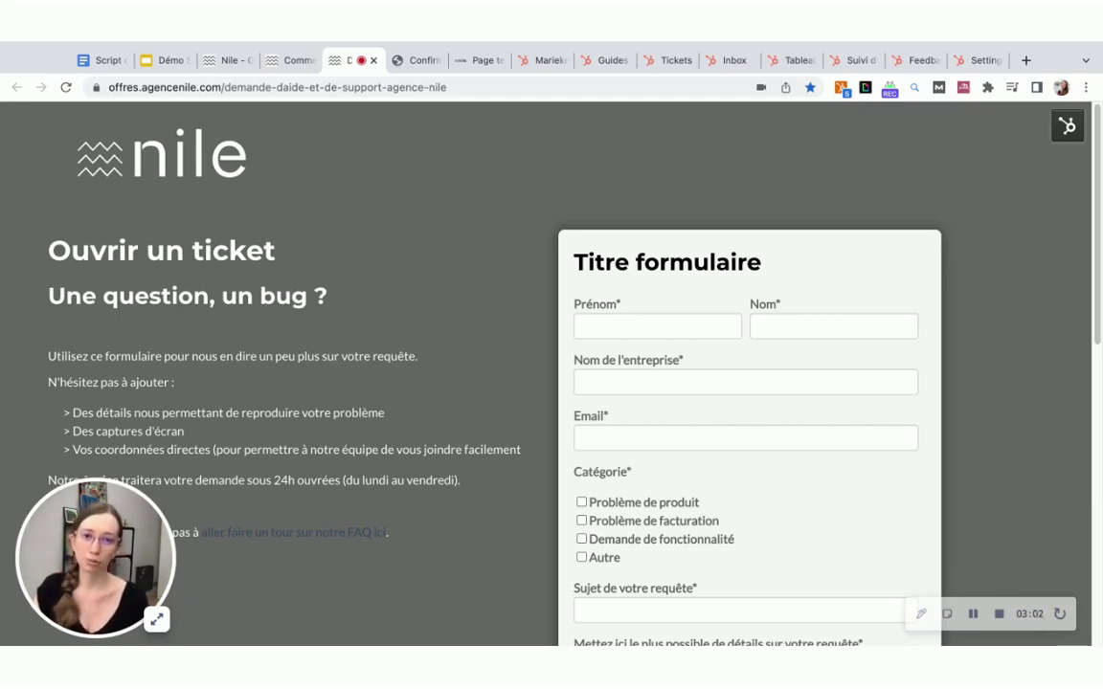
scroll(500, 327, "down", 3)
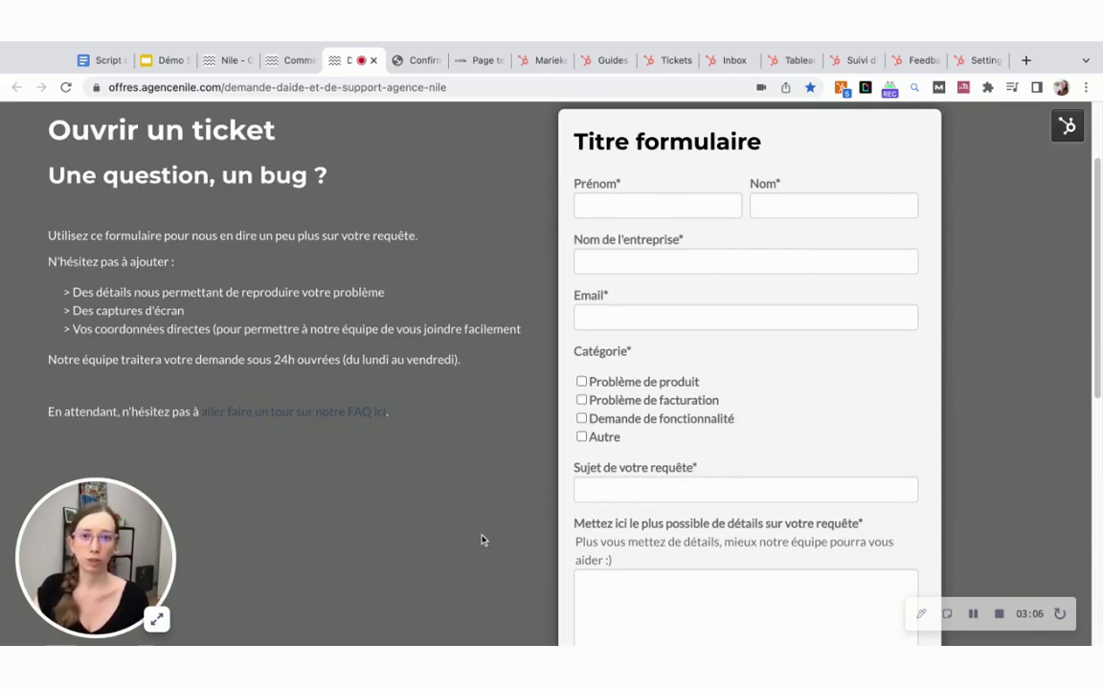
scroll(484, 540, "up", 3)
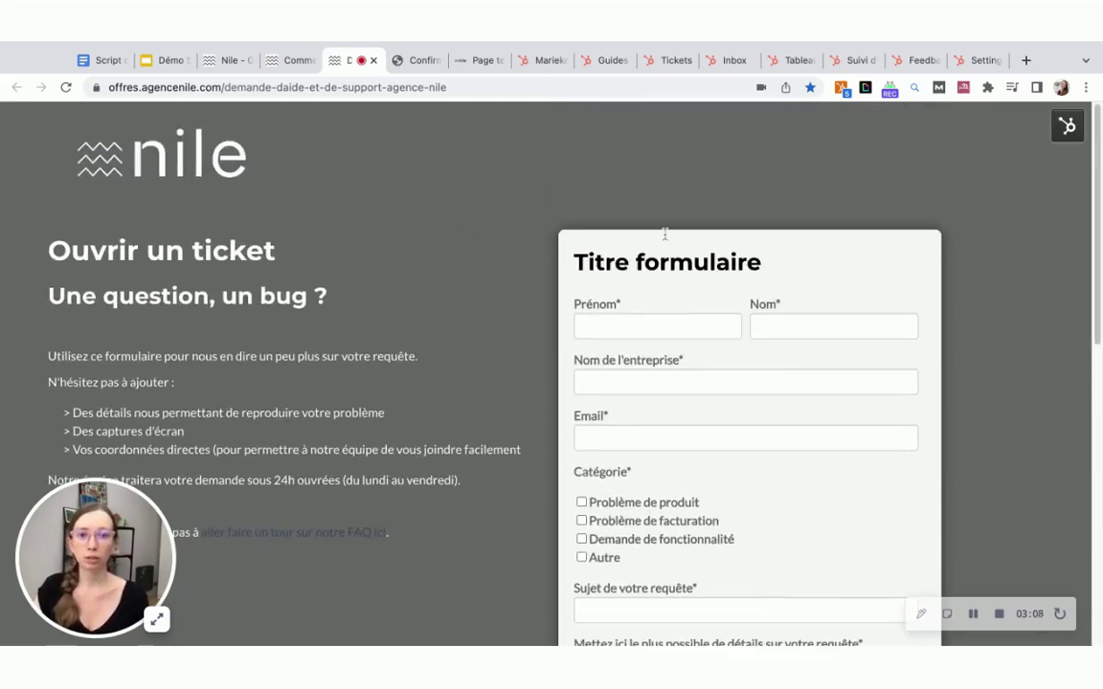
scroll(460, 370, "down", 2)
scroll(461, 370, "down", 6)
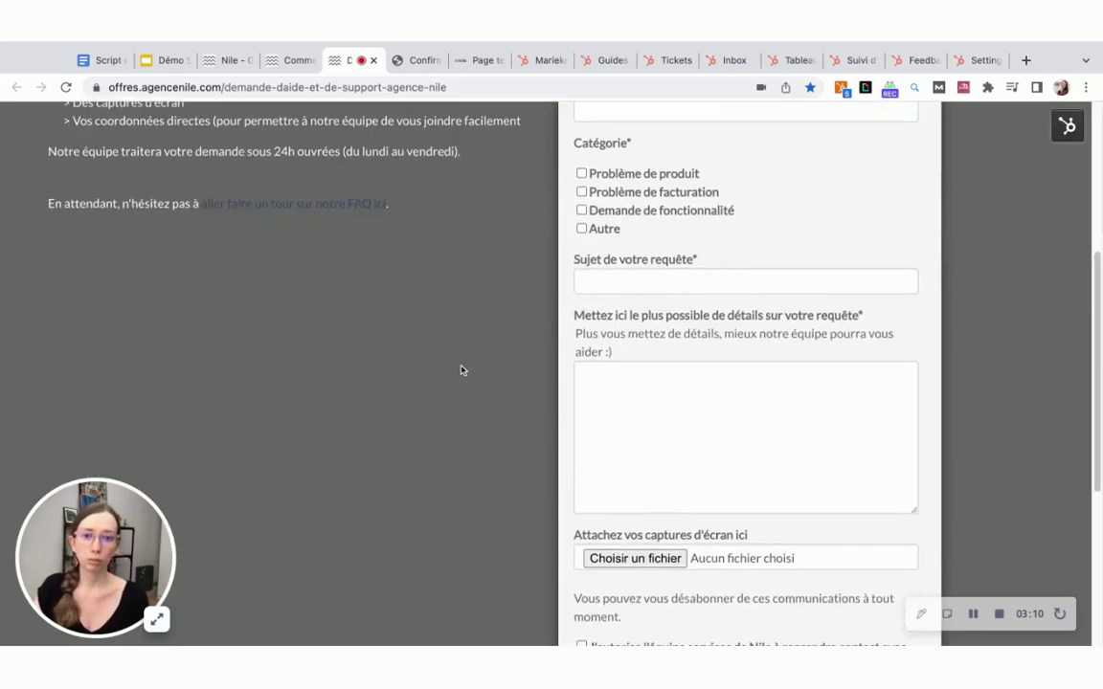
scroll(461, 370, "up", 7)
scroll(616, 387, "down", 3)
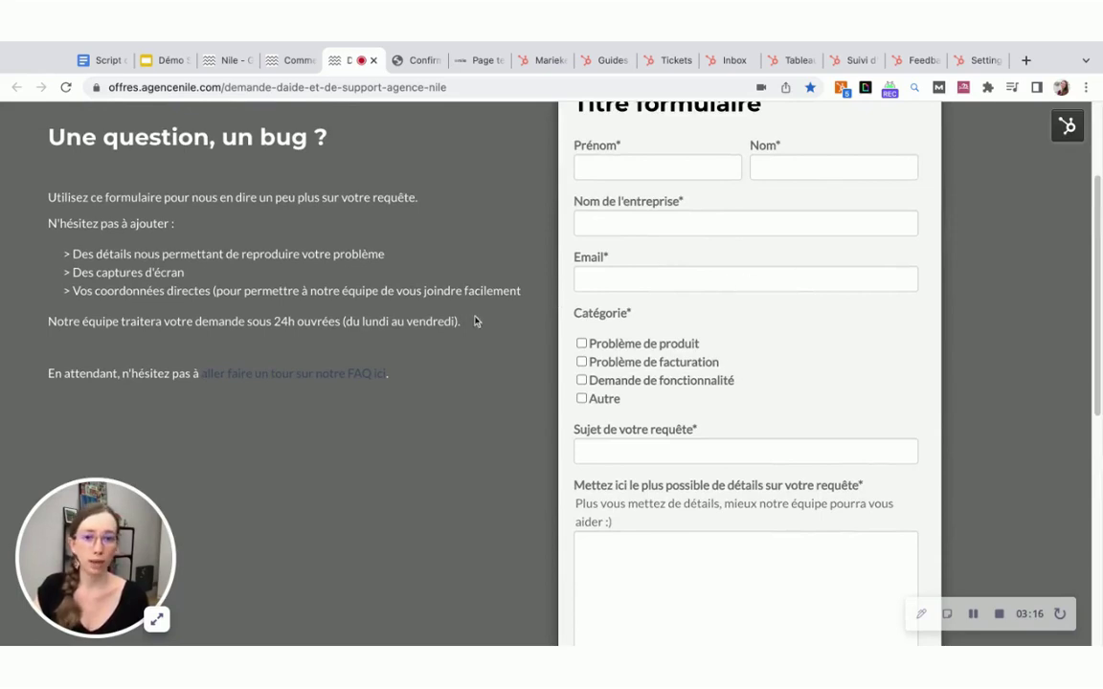
Select Autre as the only request category on the support ticket form.
left_click(582, 344)
left_click(581, 362)
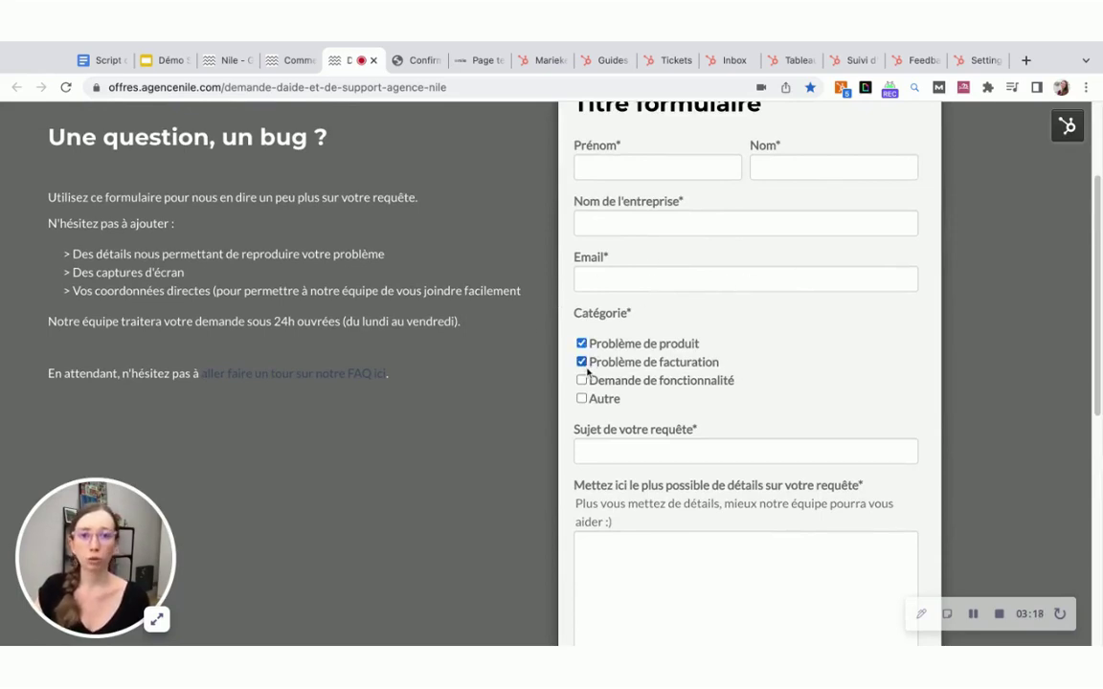
left_click(581, 399)
left_click(581, 362)
left_click(582, 344)
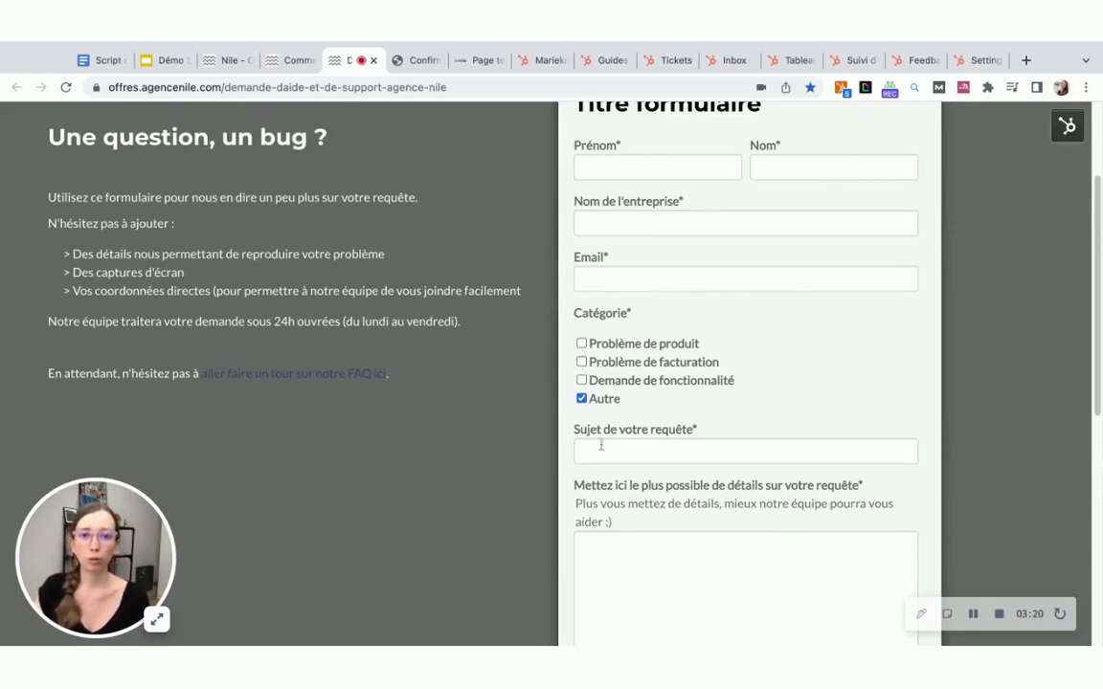
Review the ticket form's details, attachment and consent fields, and open the ticket confirmation email preview.
scroll(689, 403, "down", 3)
scroll(634, 466, "down", 4)
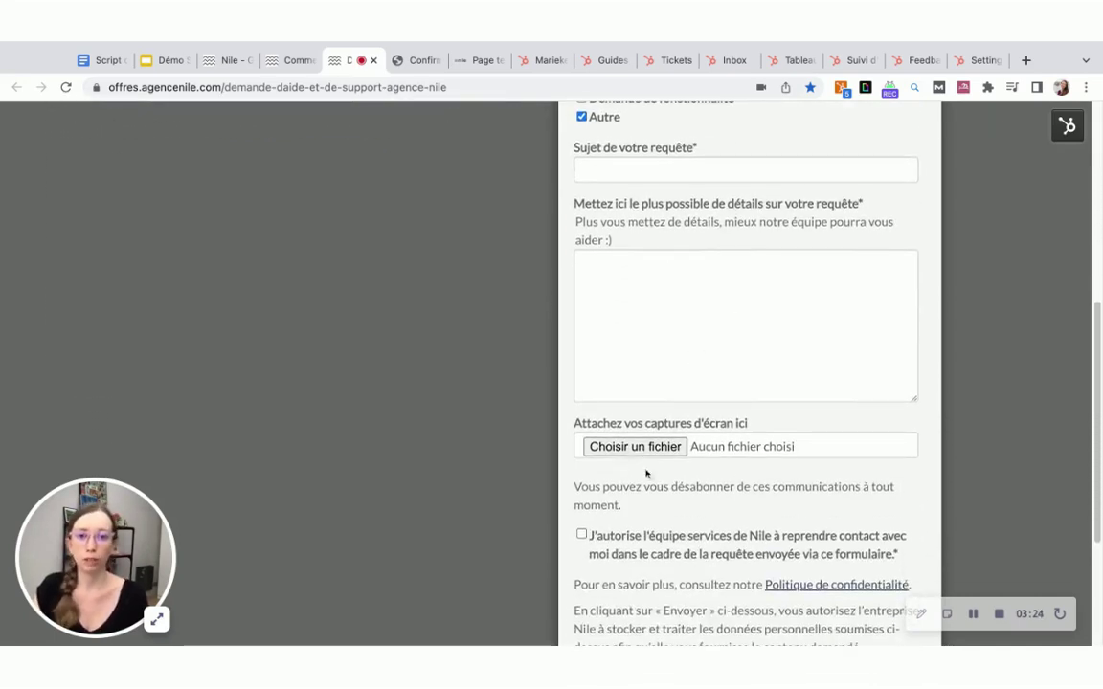
scroll(720, 333, "up", 10)
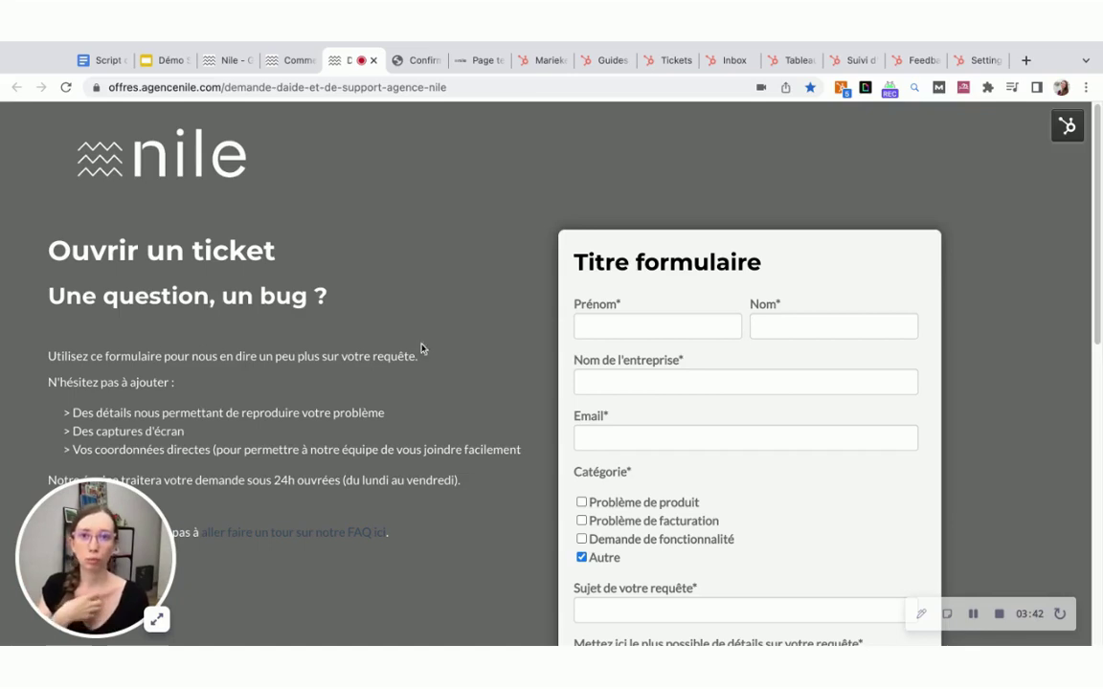
left_click(410, 61)
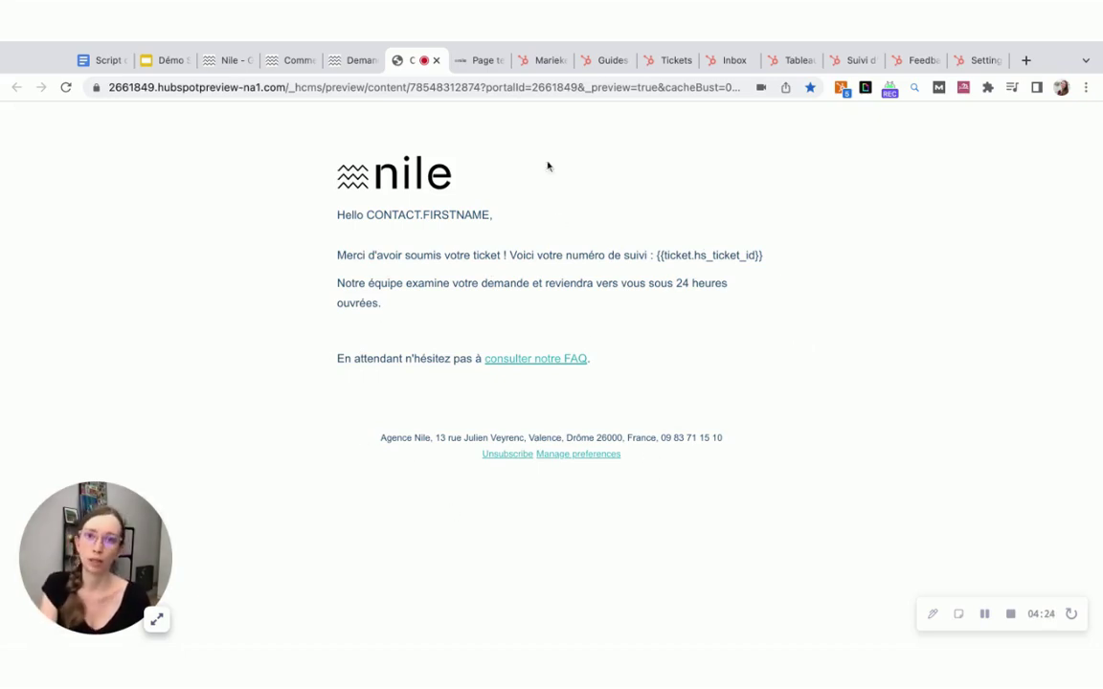
Open the Question sur facture ticket from the customer portal's ticket list and review its message and reply area.
left_click(474, 60)
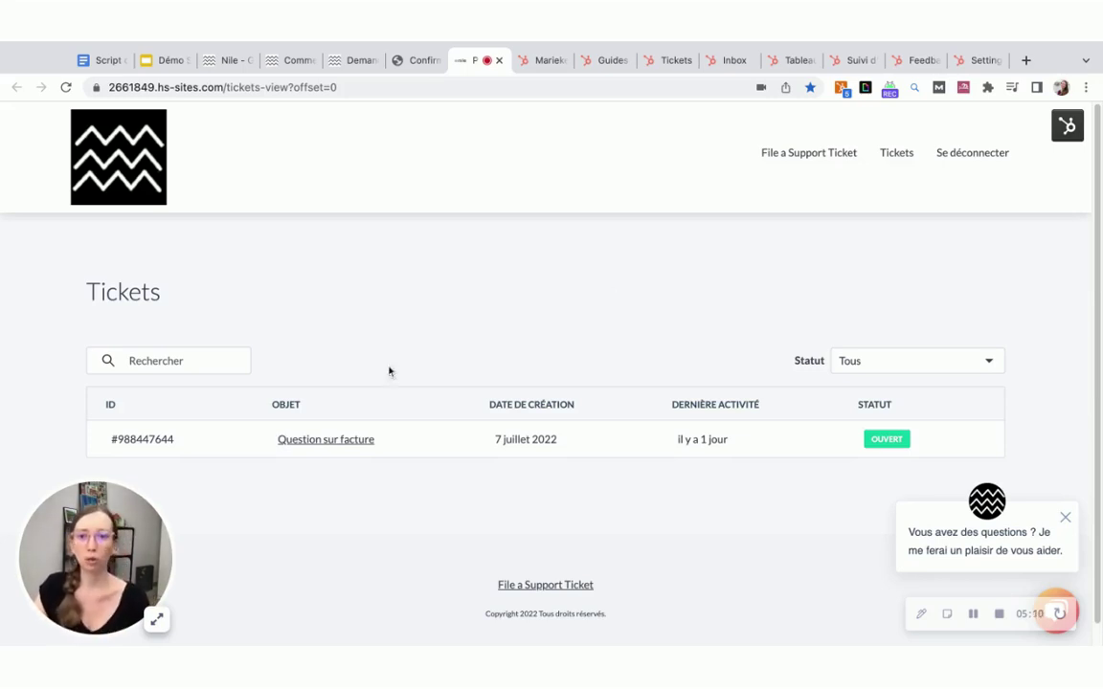
left_click(345, 442)
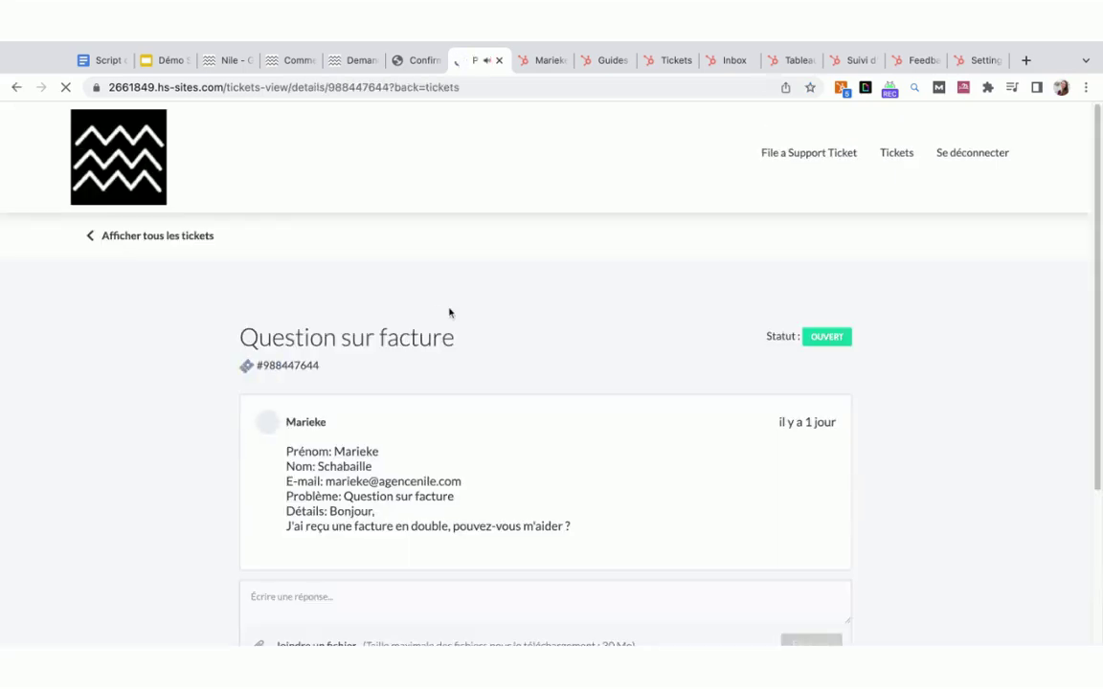
scroll(431, 440, "down", 3)
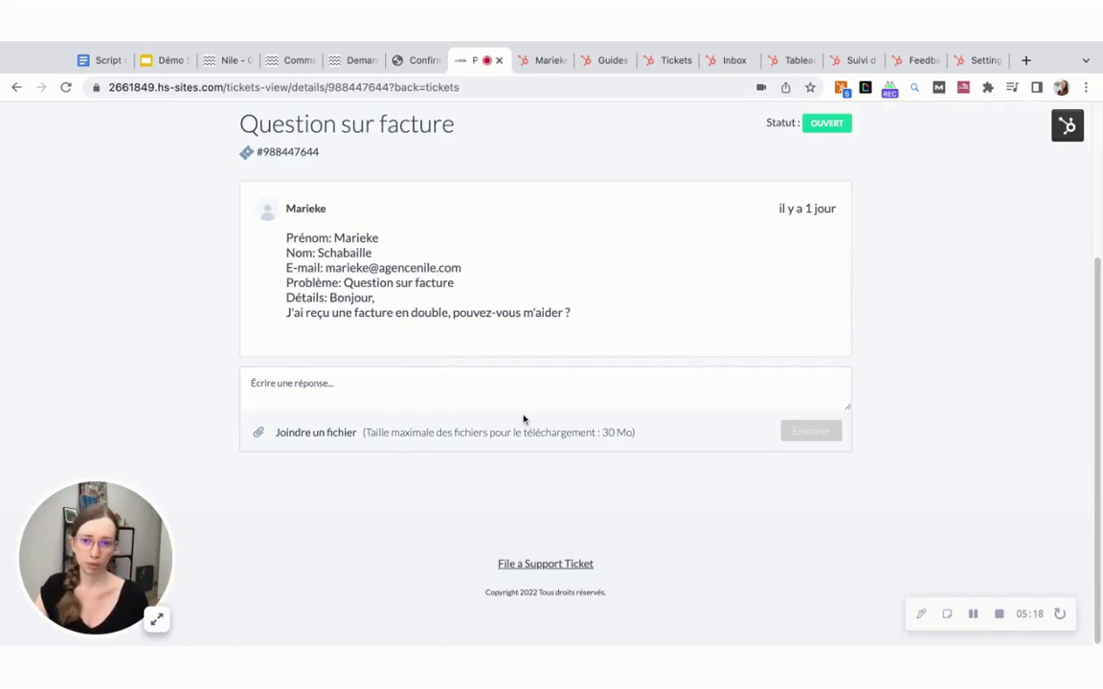
scroll(522, 411, "up", 3)
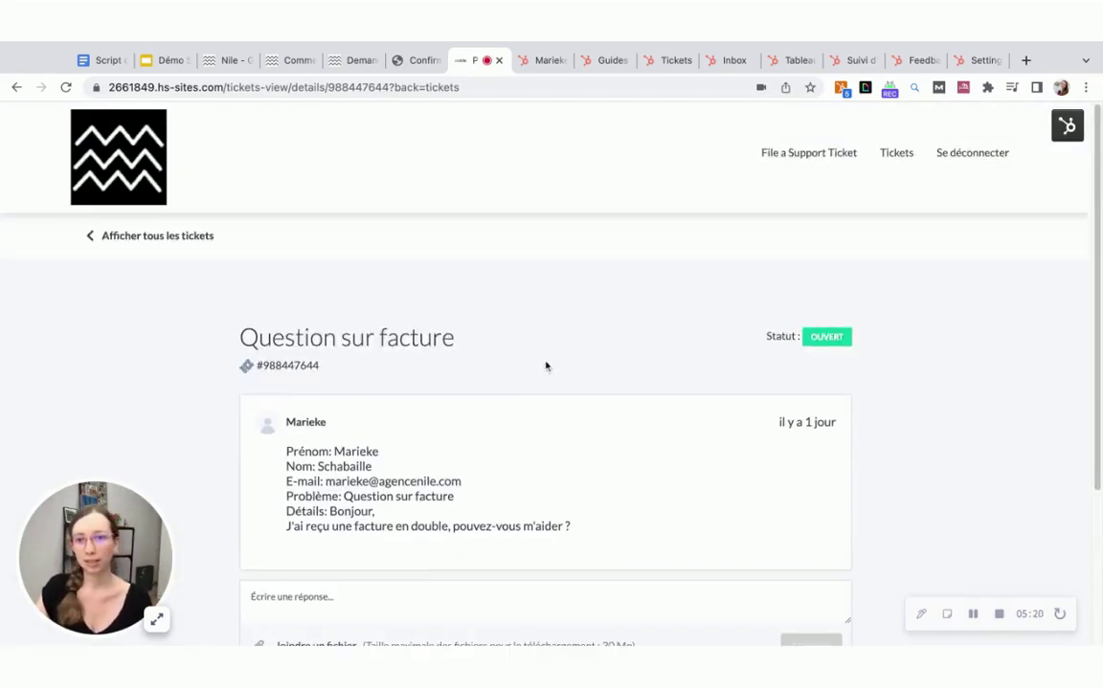
scroll(547, 365, "down", 2)
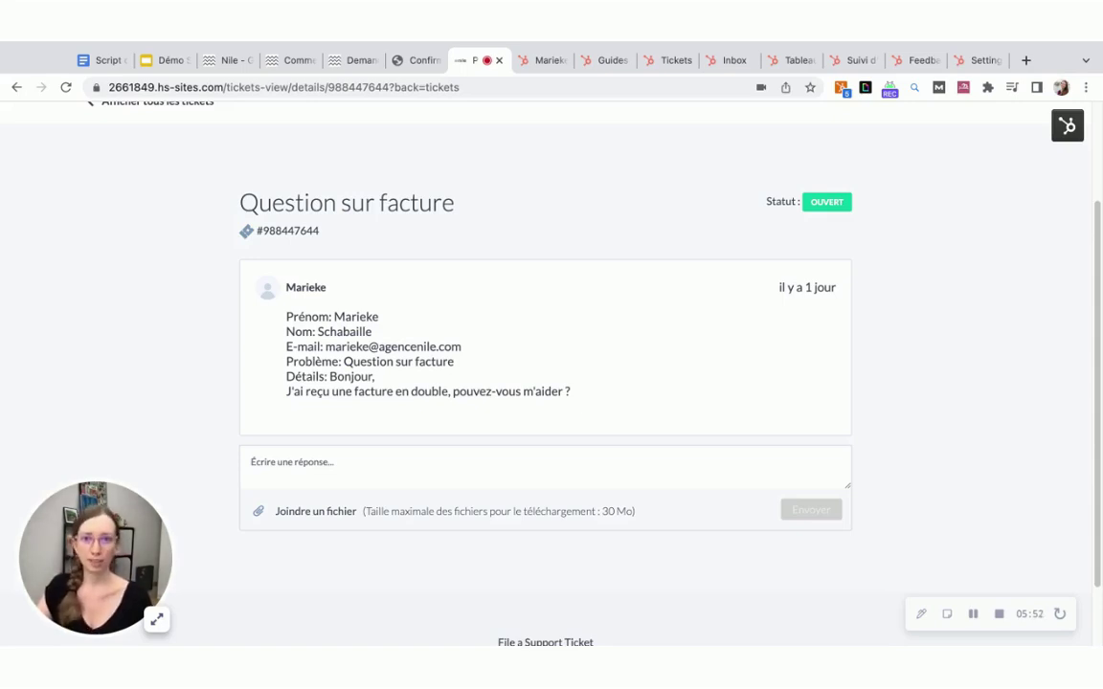
Switch to the HubSpot contact record and look through its activity timeline back to October 2021.
left_click(538, 61)
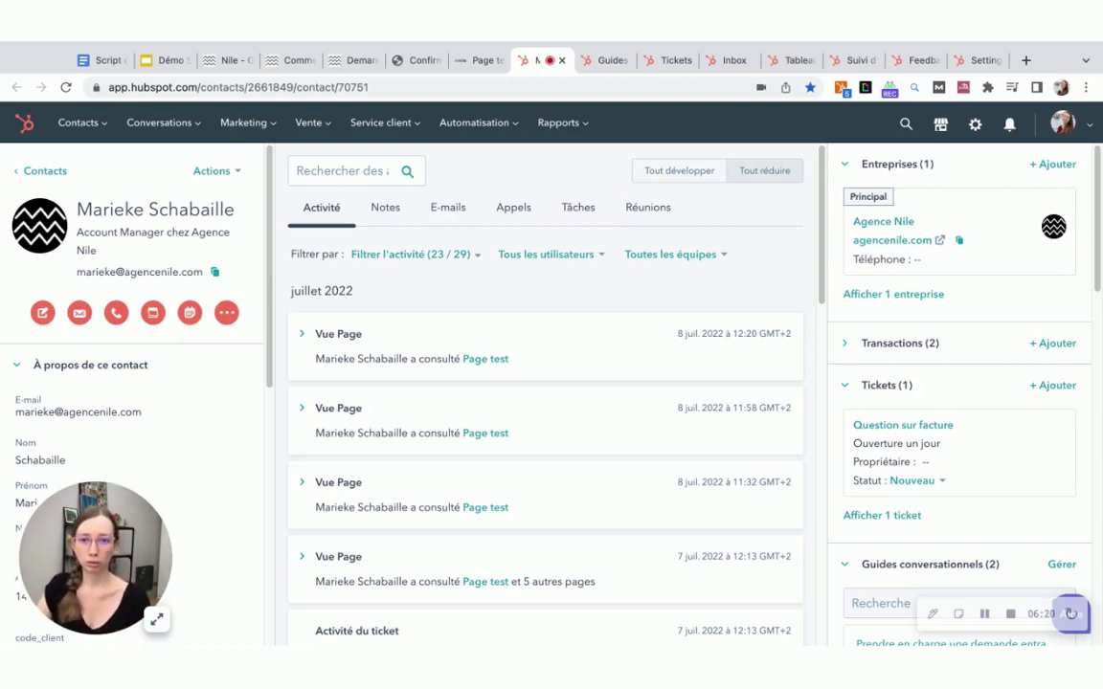
scroll(509, 352, "down", 10)
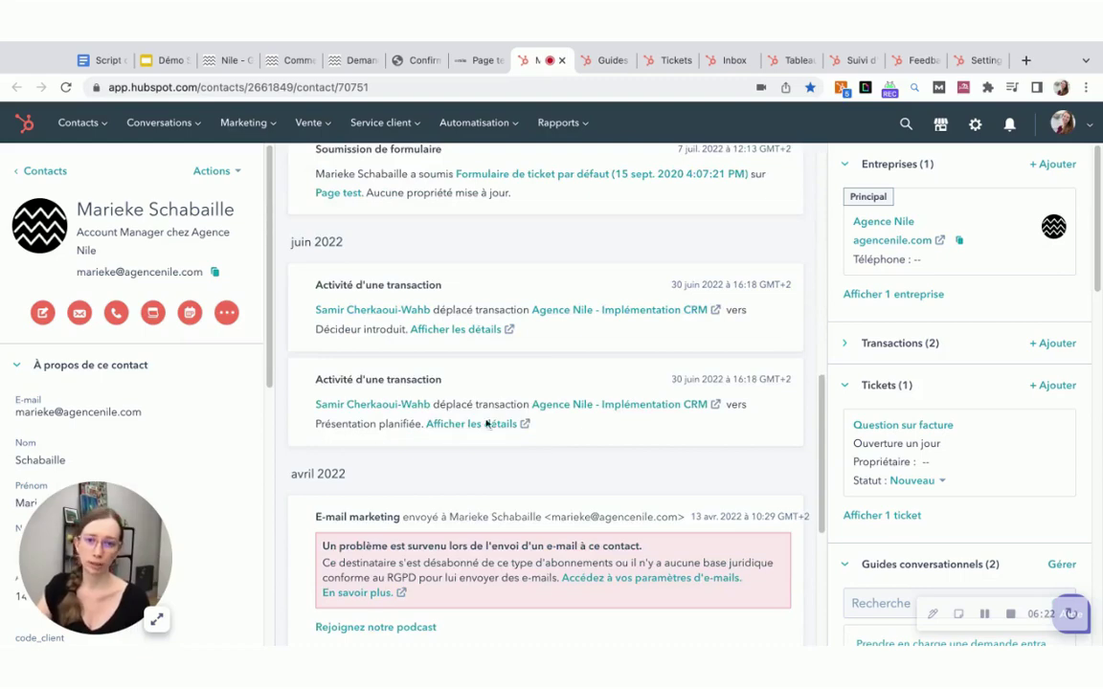
scroll(487, 423, "down", 5)
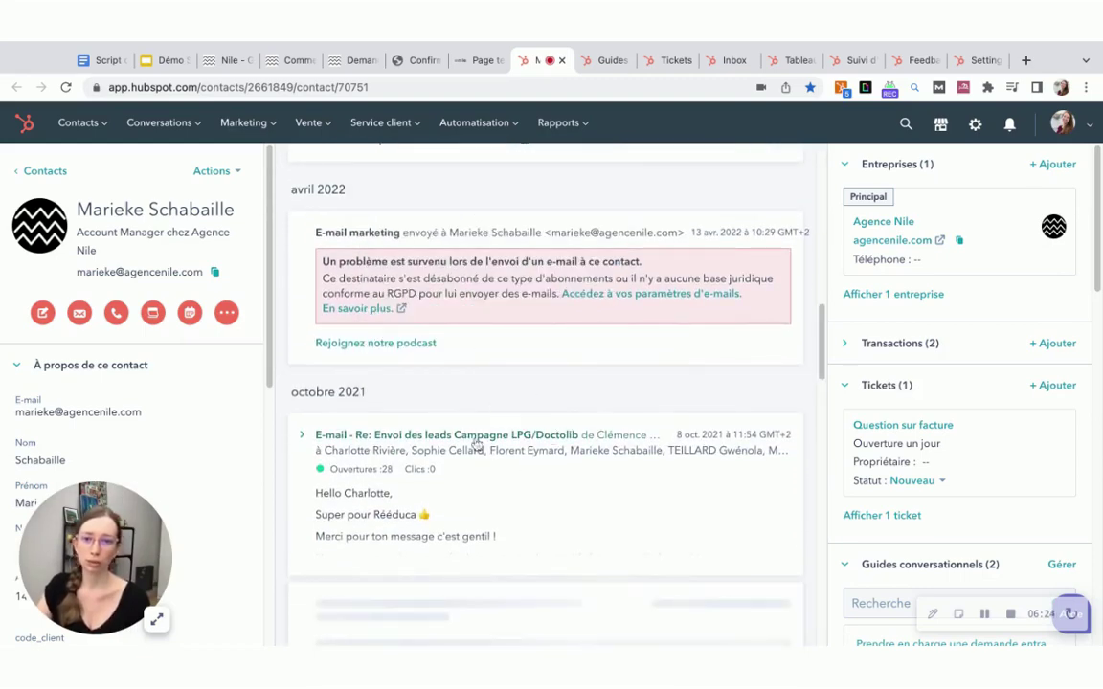
scroll(571, 384, "up", 3)
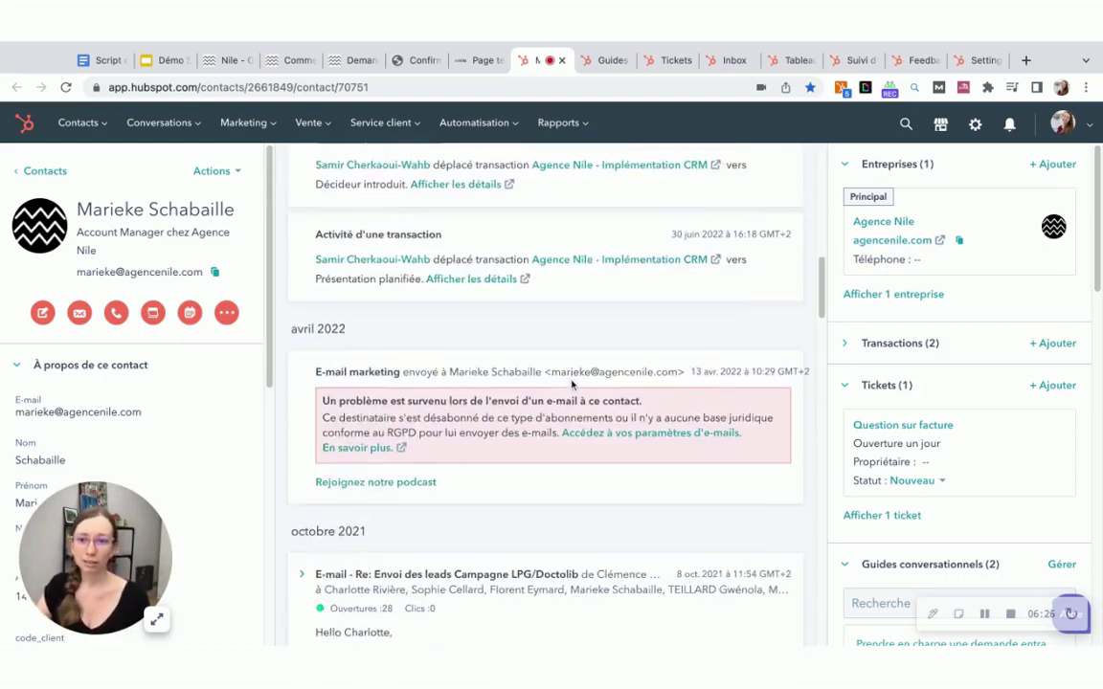
scroll(572, 384, "up", 10)
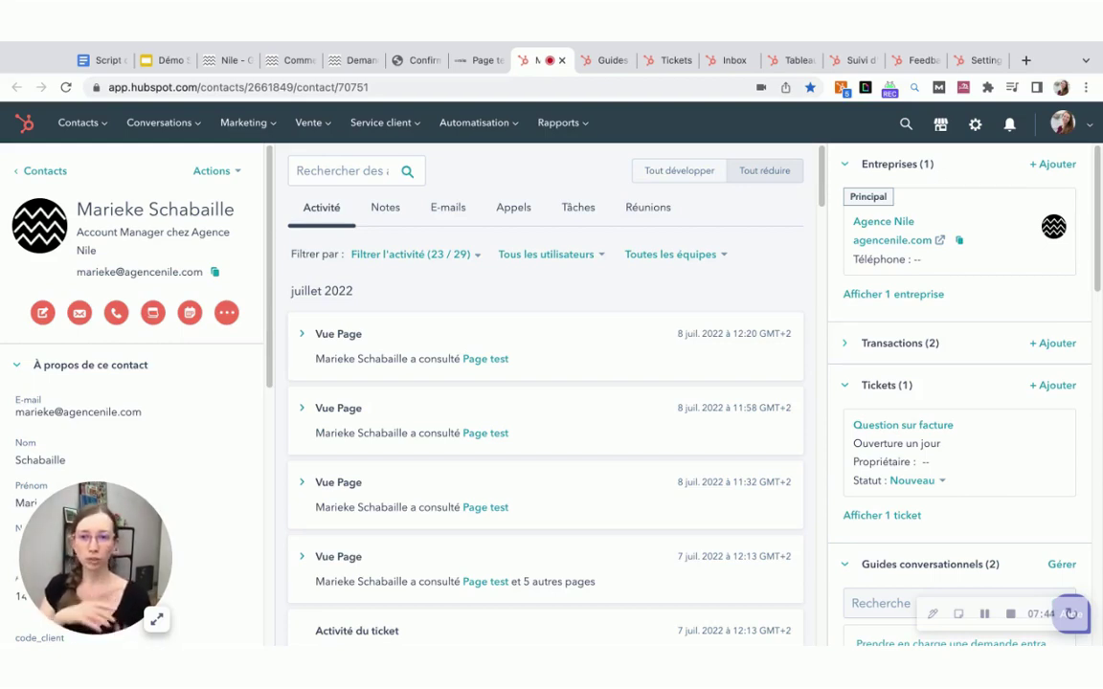
Examine the contact's website activity and the July 2022 ticket and form submission events in the timeline.
scroll(160, 437, "down", 10)
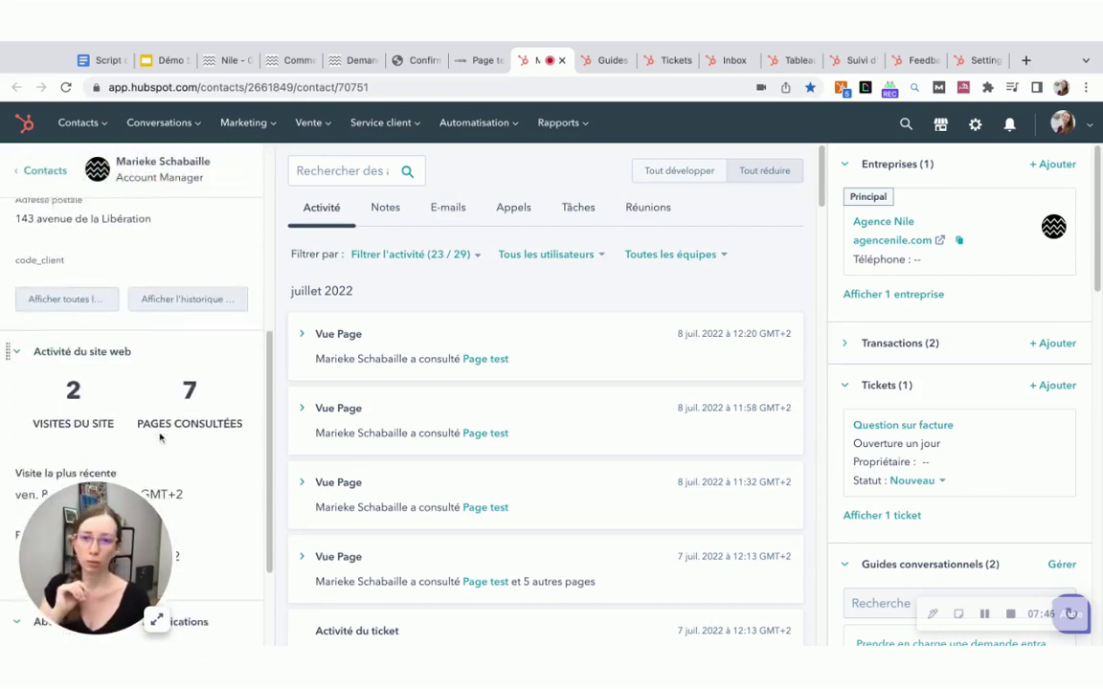
scroll(160, 438, "up", 10)
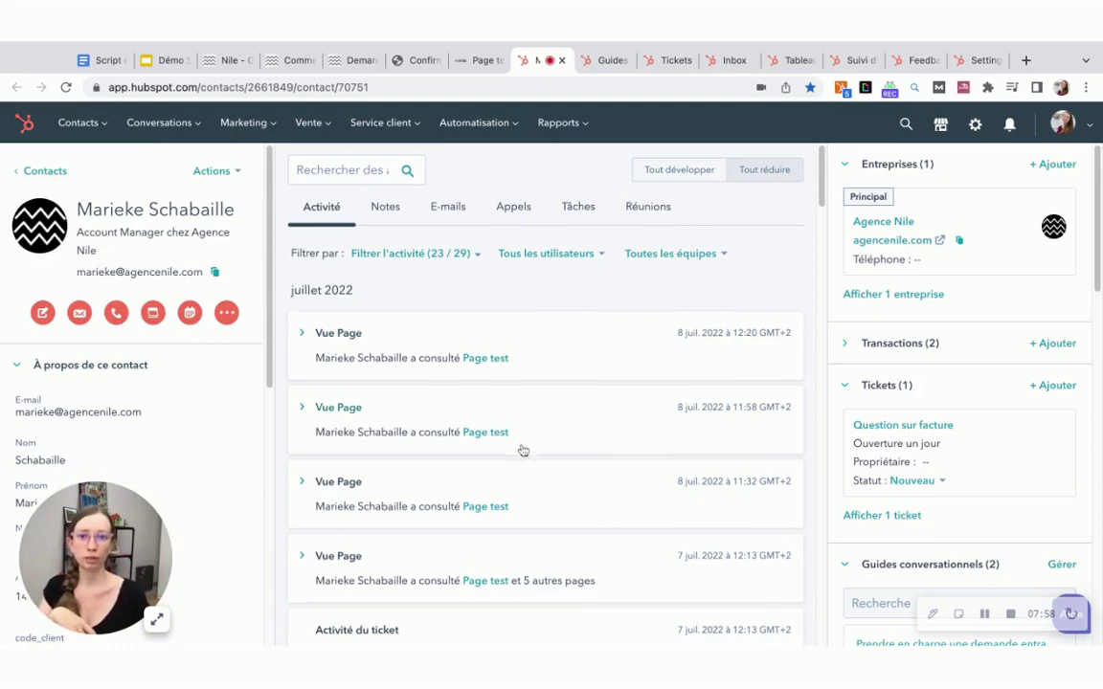
scroll(523, 450, "down", 3)
scroll(522, 450, "up", 3)
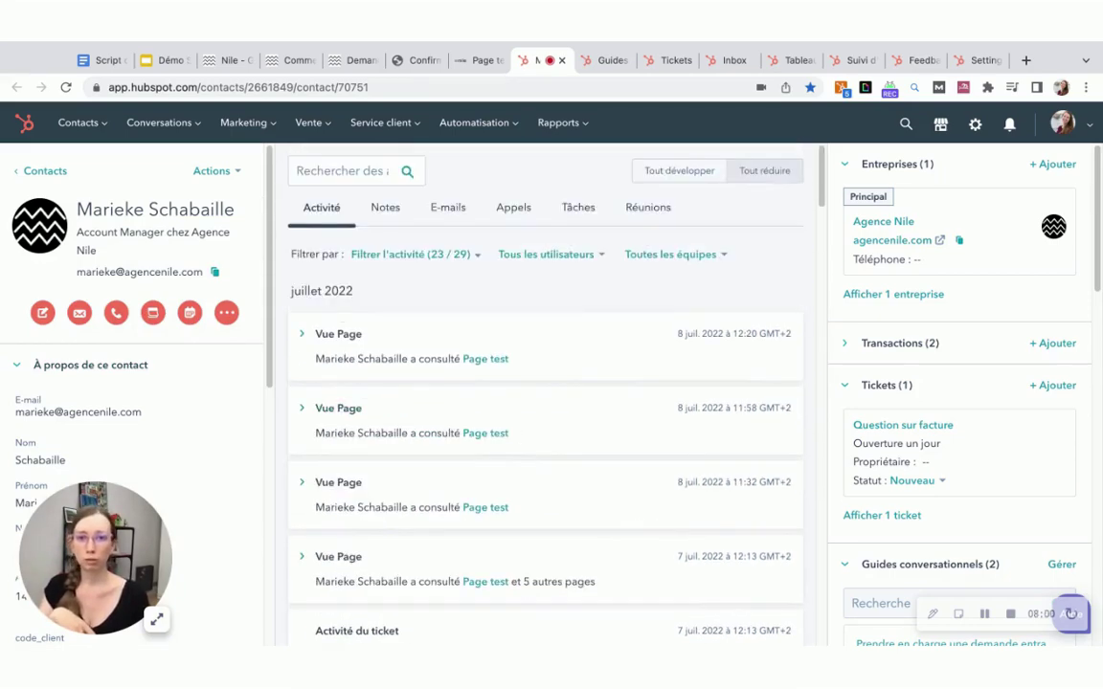
scroll(542, 400, "down", 2)
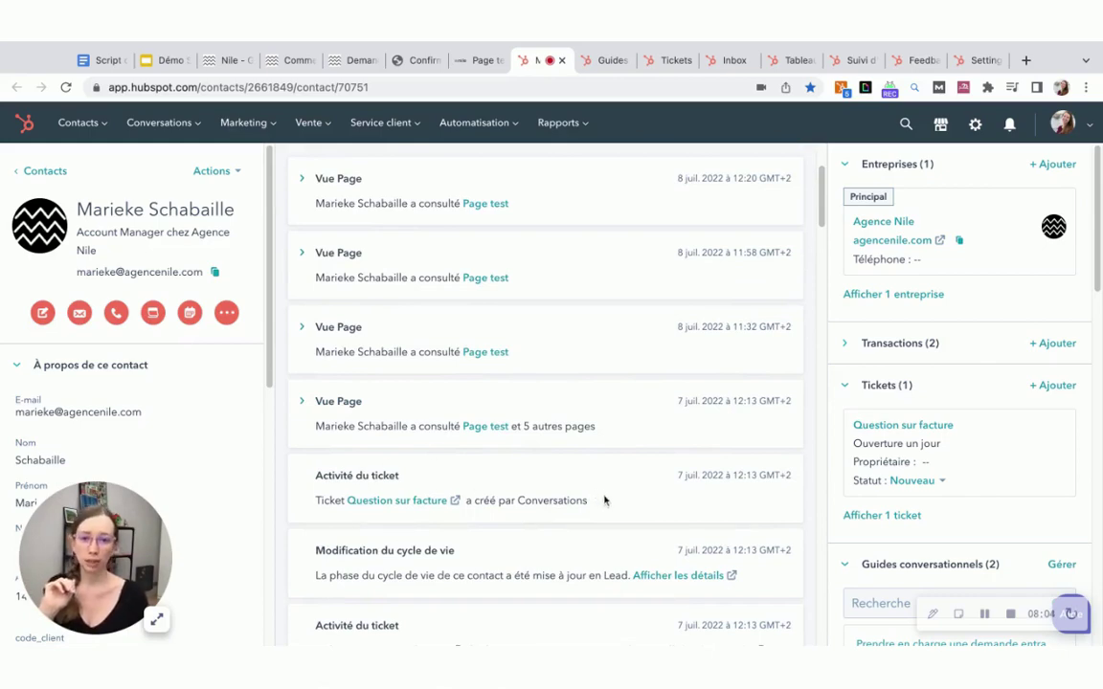
scroll(604, 502, "down", 3)
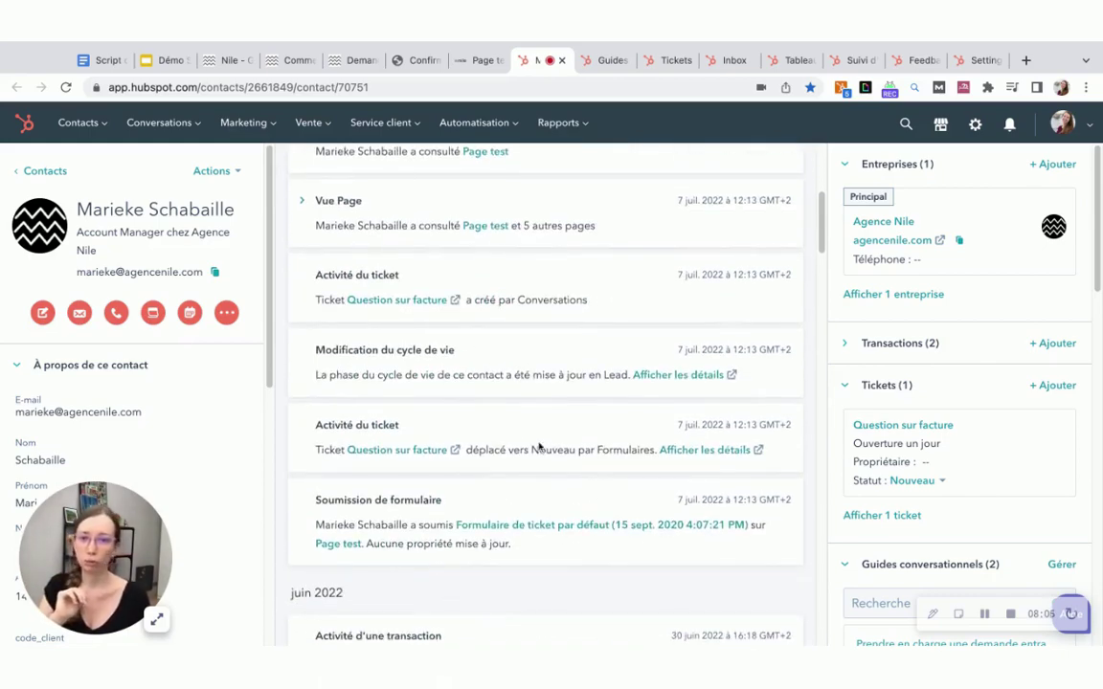
scroll(542, 445, "up", 5)
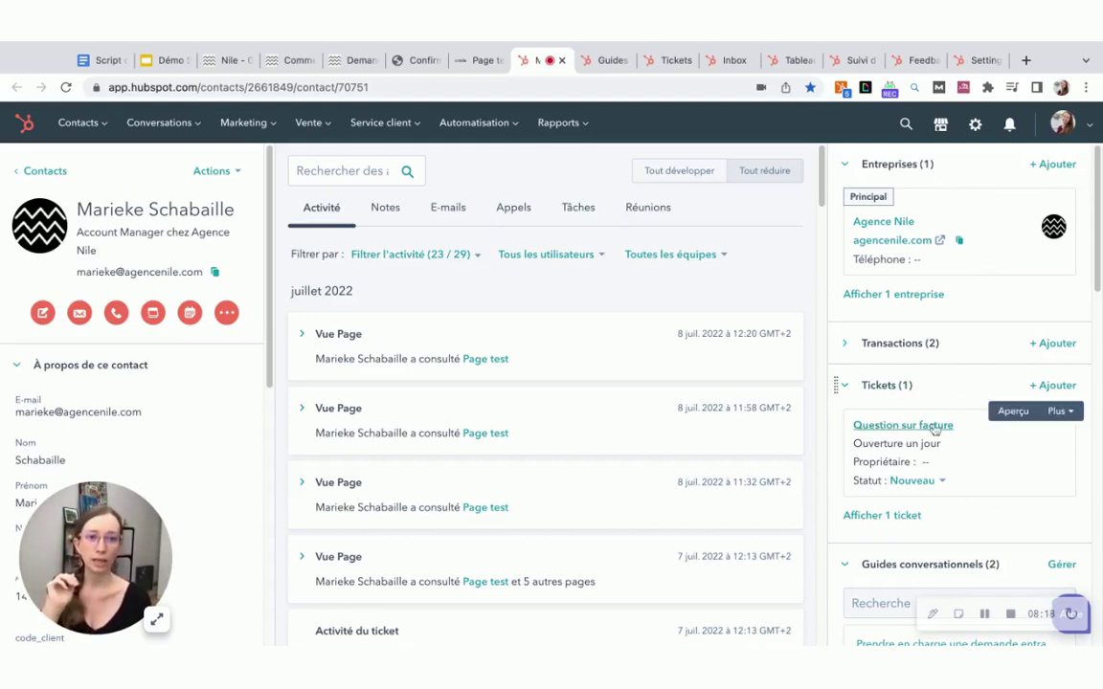
Compare the ticket in the customer portal with the tickets and conversational guides associated with the contact record.
left_click(476, 61)
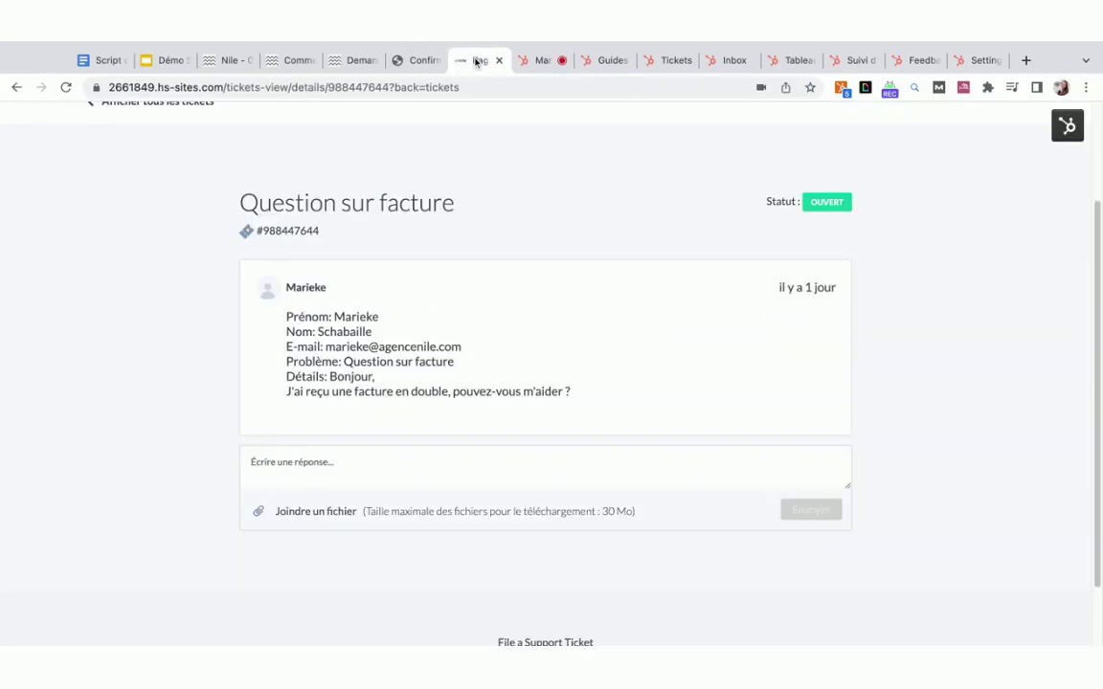
left_click(540, 60)
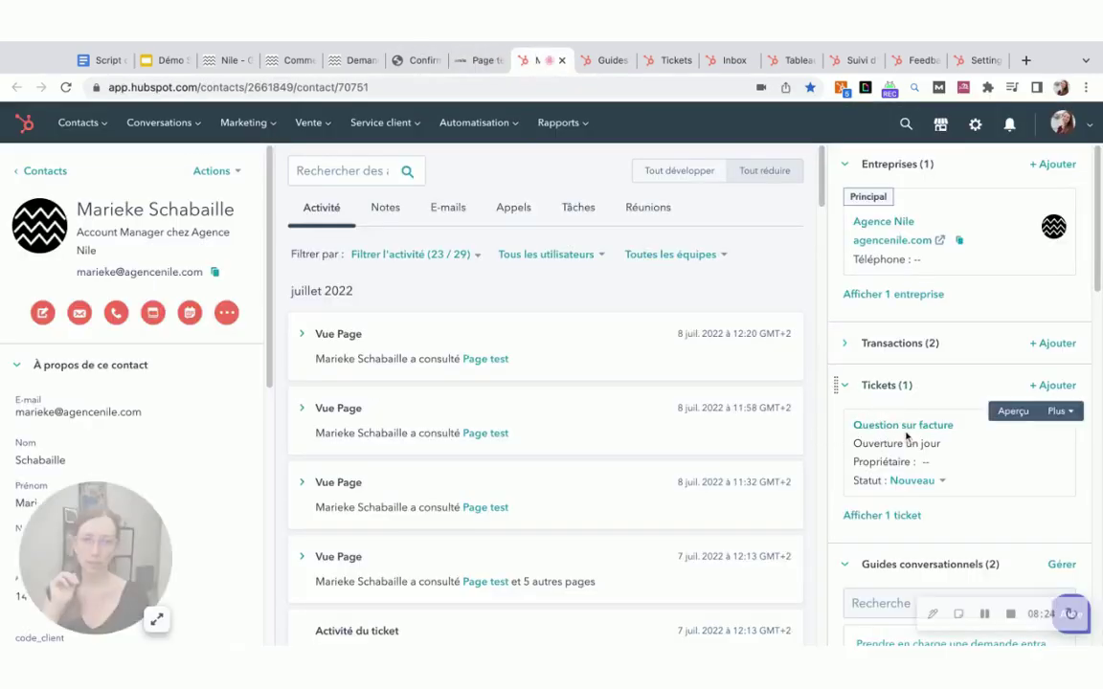
scroll(943, 486, "down", 2)
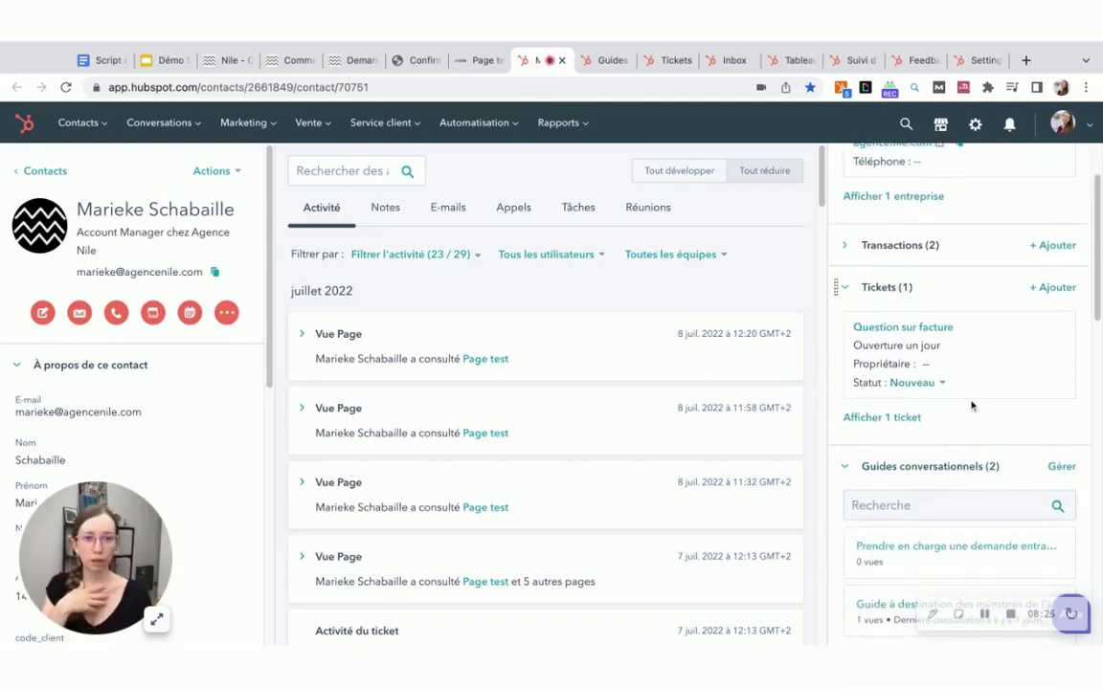
scroll(972, 406, "up", 2)
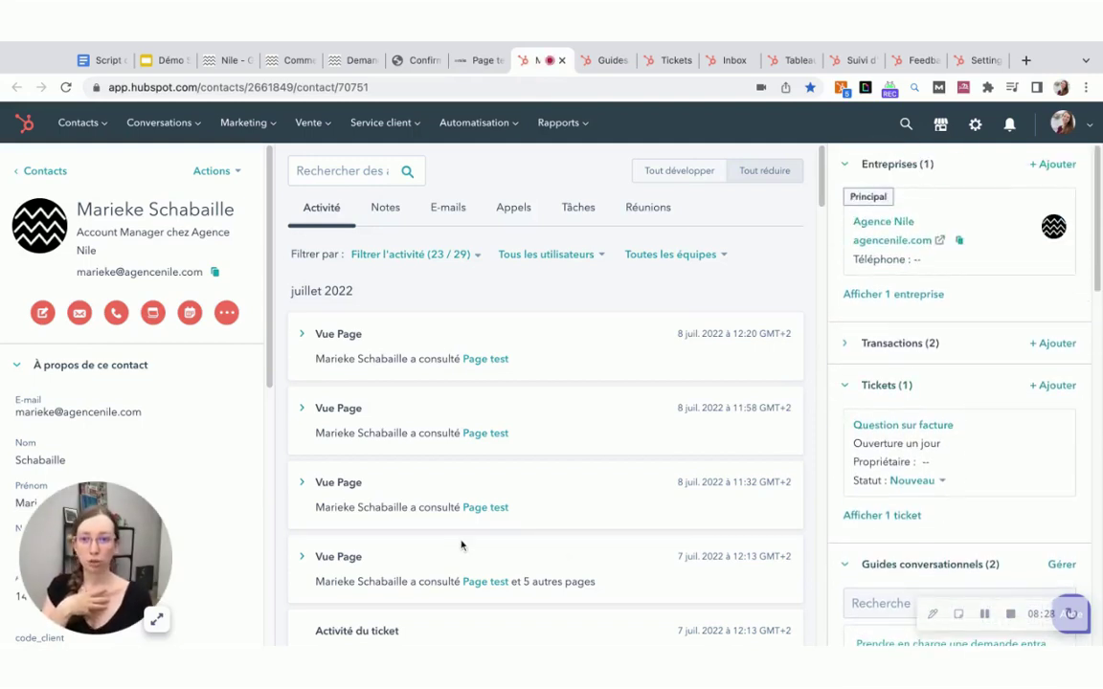
Compose an email to the contact from the Suivi d'un ticket template and review the filled-in message.
left_click(74, 317)
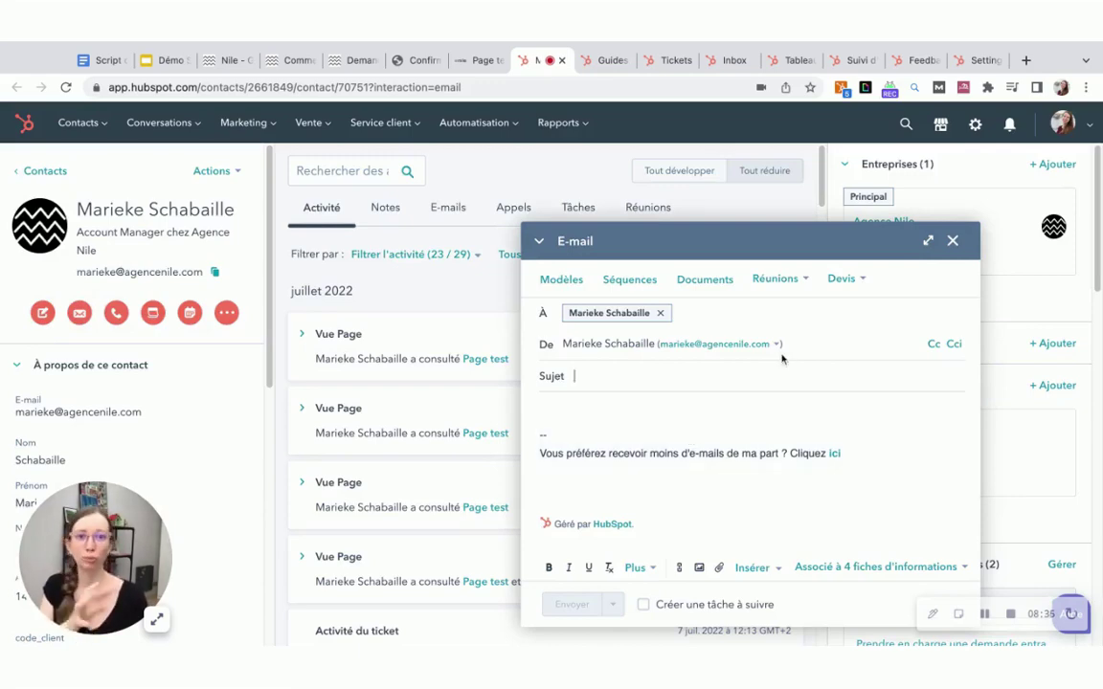
left_click(564, 283)
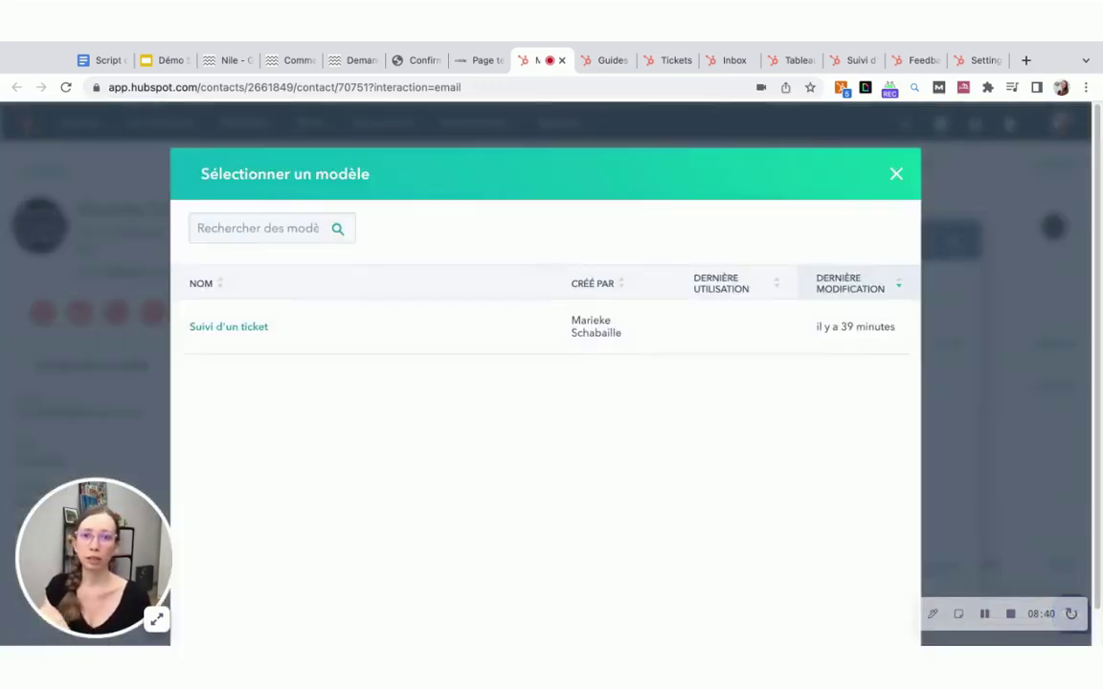
left_click(229, 328)
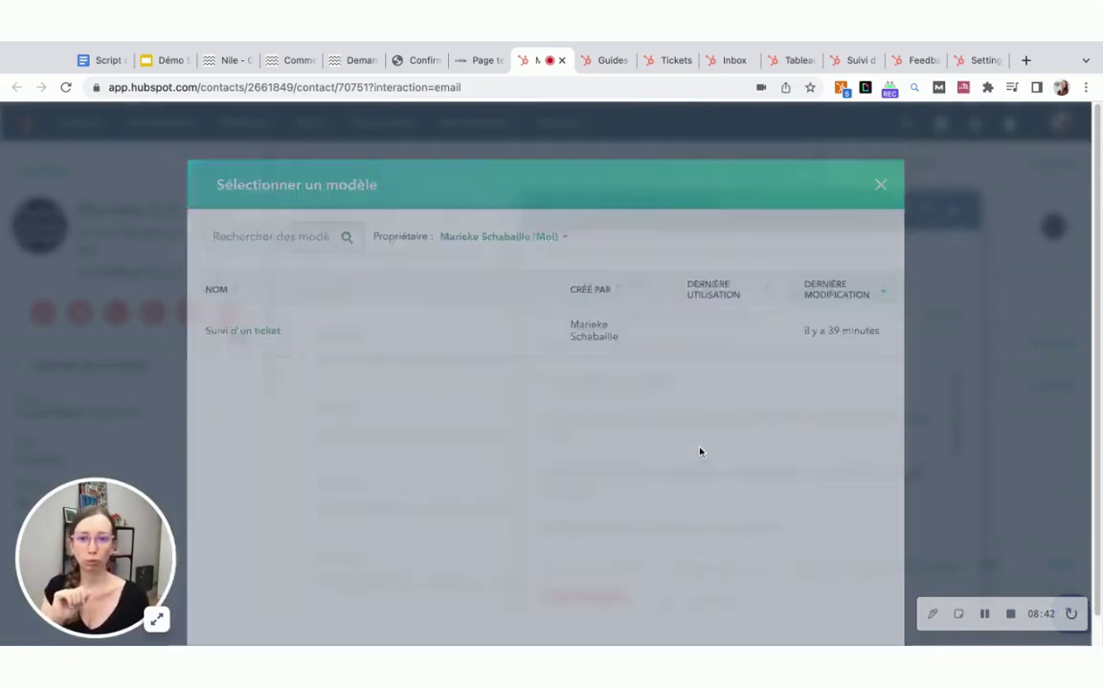
scroll(784, 455, "down", 5)
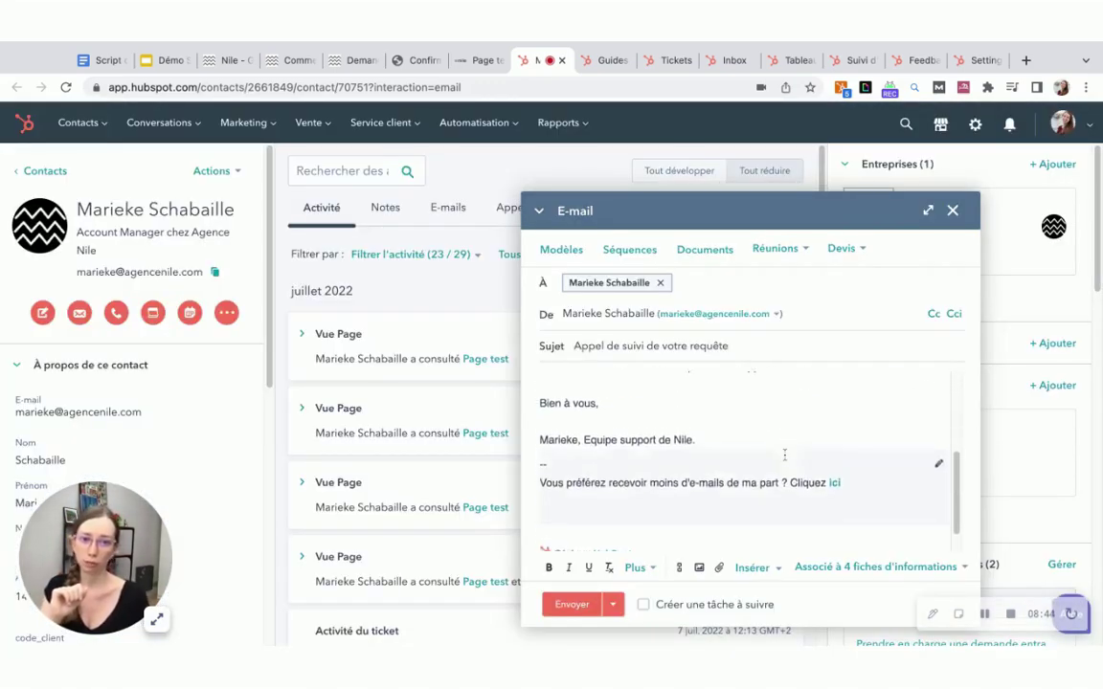
scroll(784, 455, "up", 5)
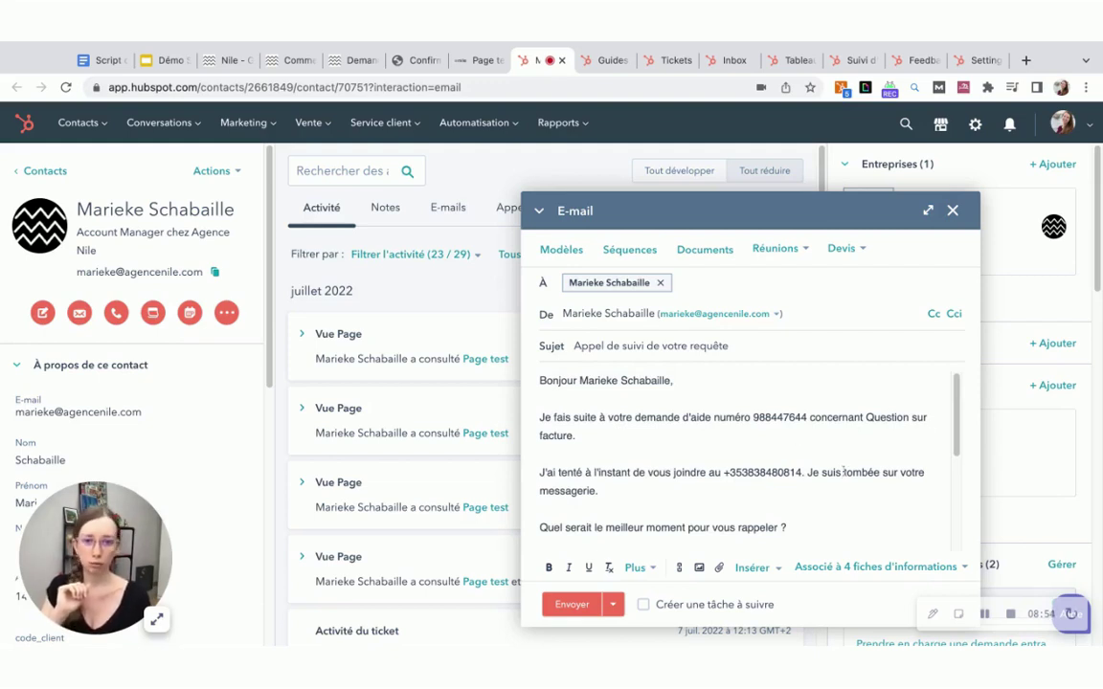
Review the rest of the drafted Suivi d'un ticket email down to its signature and close it without sending.
scroll(836, 474, "down", 2)
scroll(836, 474, "up", 1)
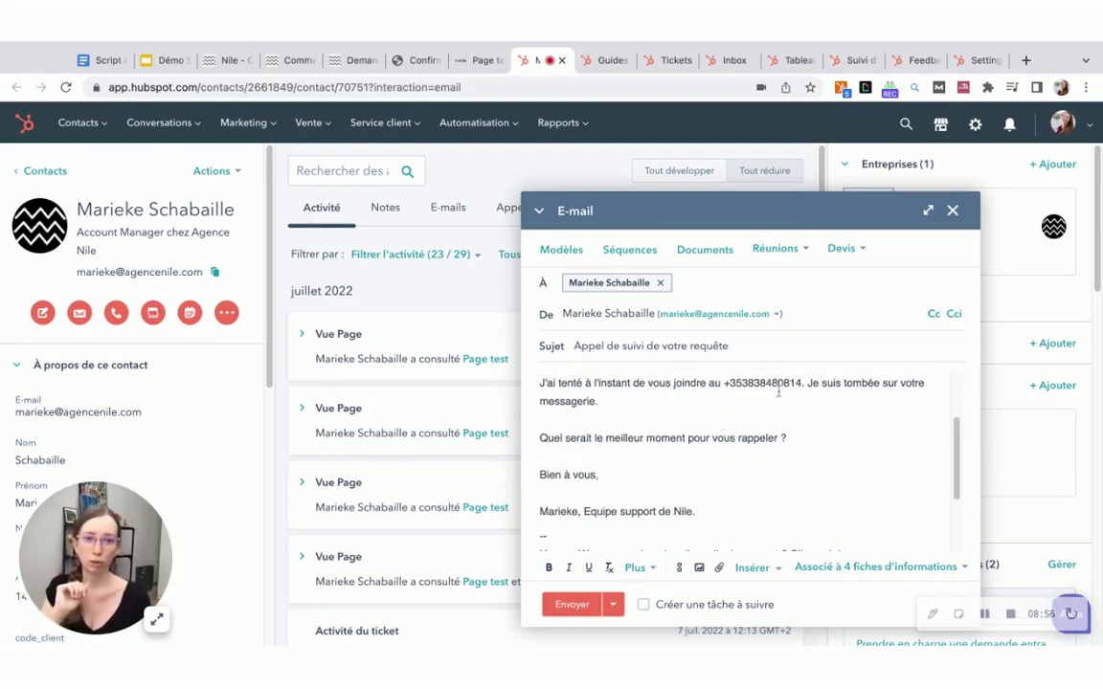
scroll(757, 431, "down", 1)
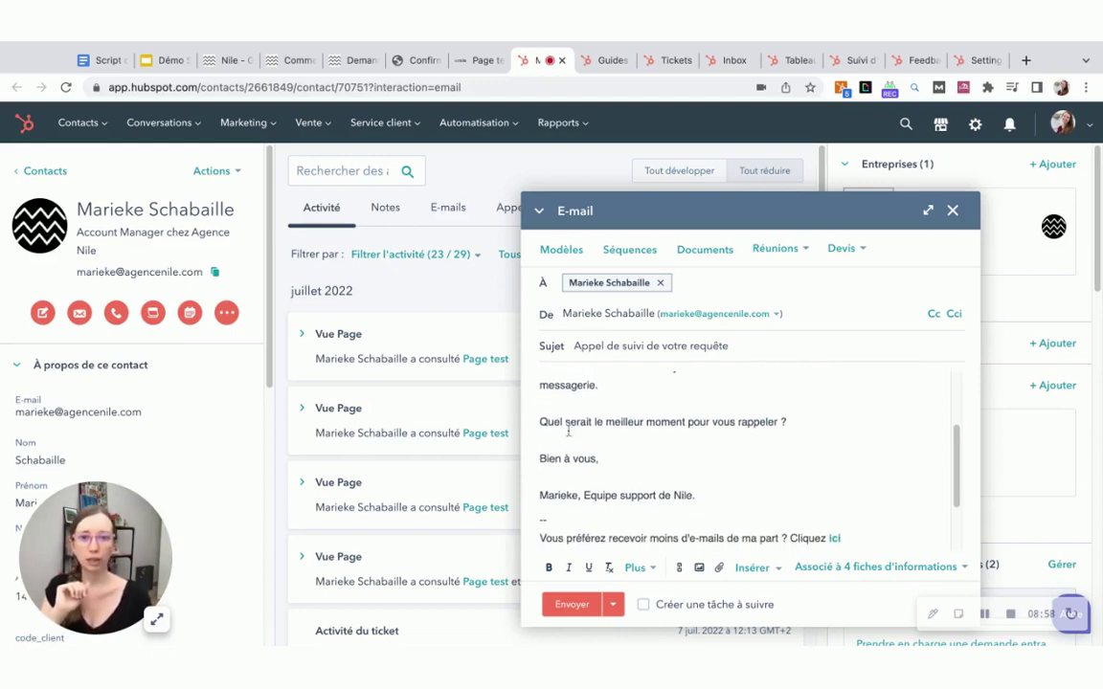
scroll(726, 439, "up", 2)
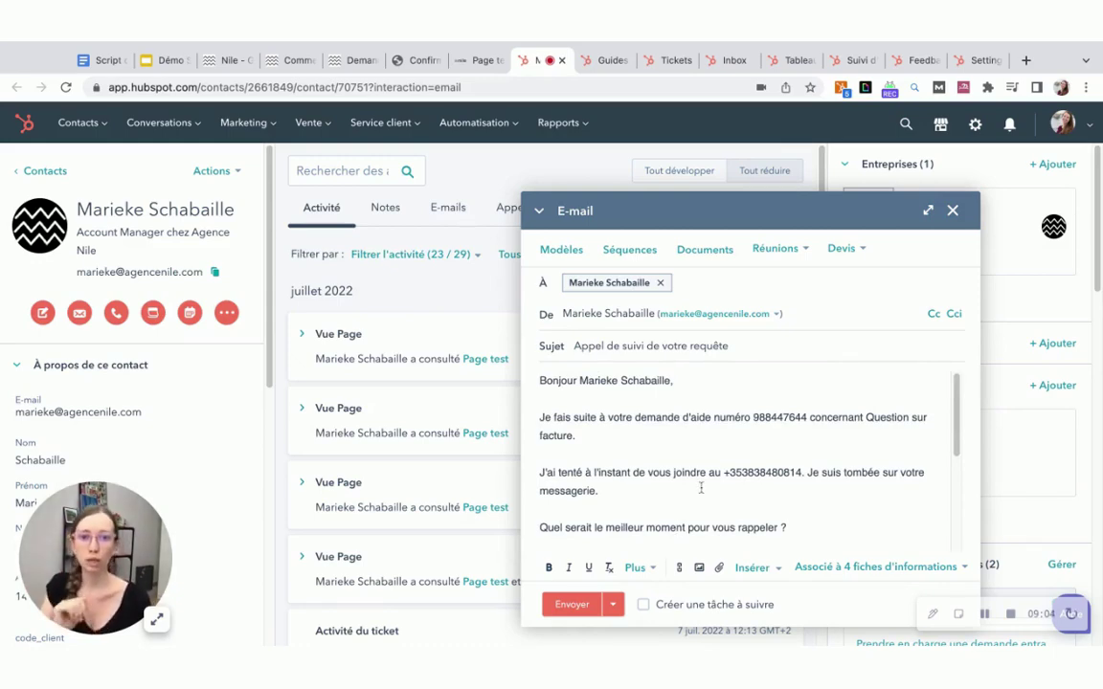
left_click(561, 250)
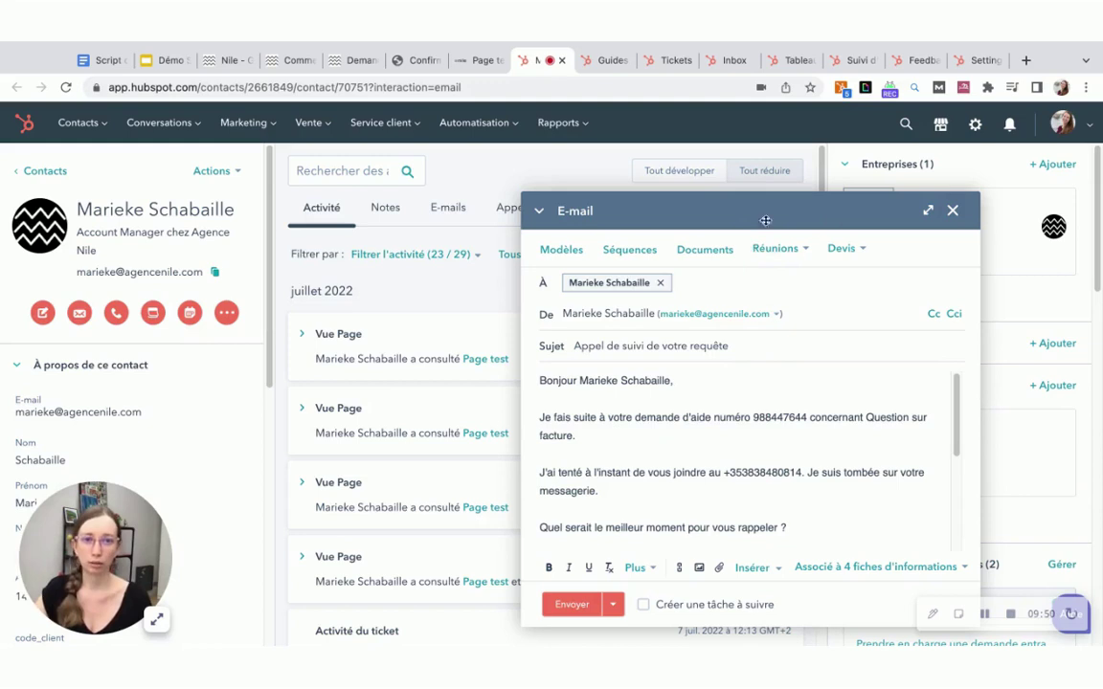
left_click(954, 211)
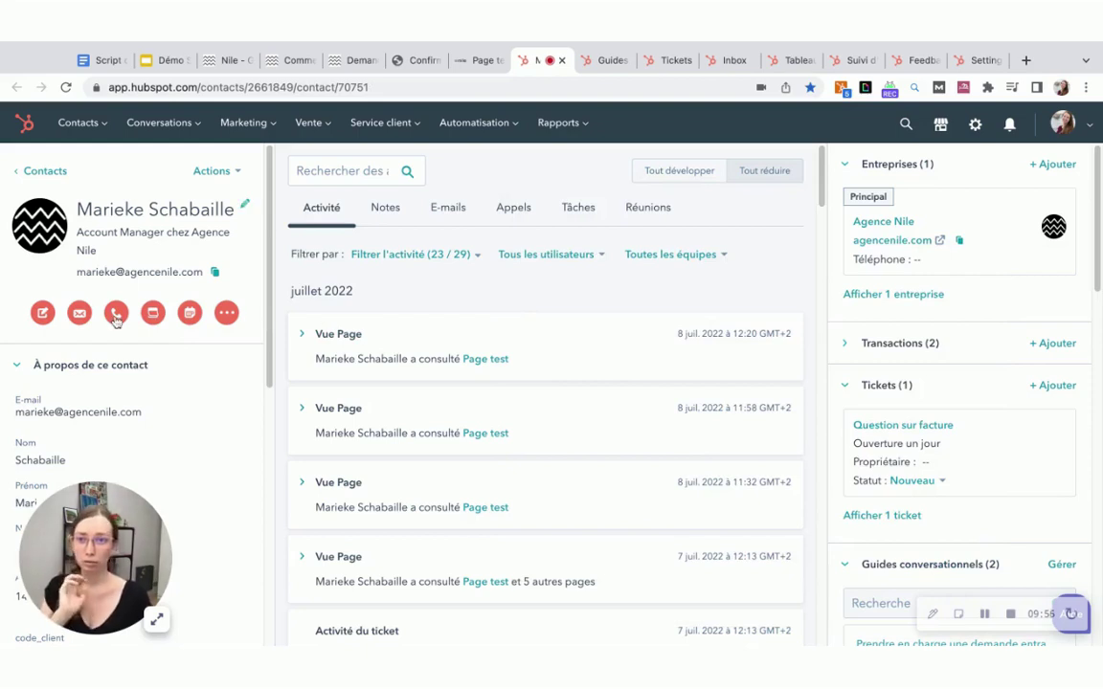
Open the conversational guide for handling an incoming phone request from the contact record and read through its questions.
scroll(927, 515, "down", 3)
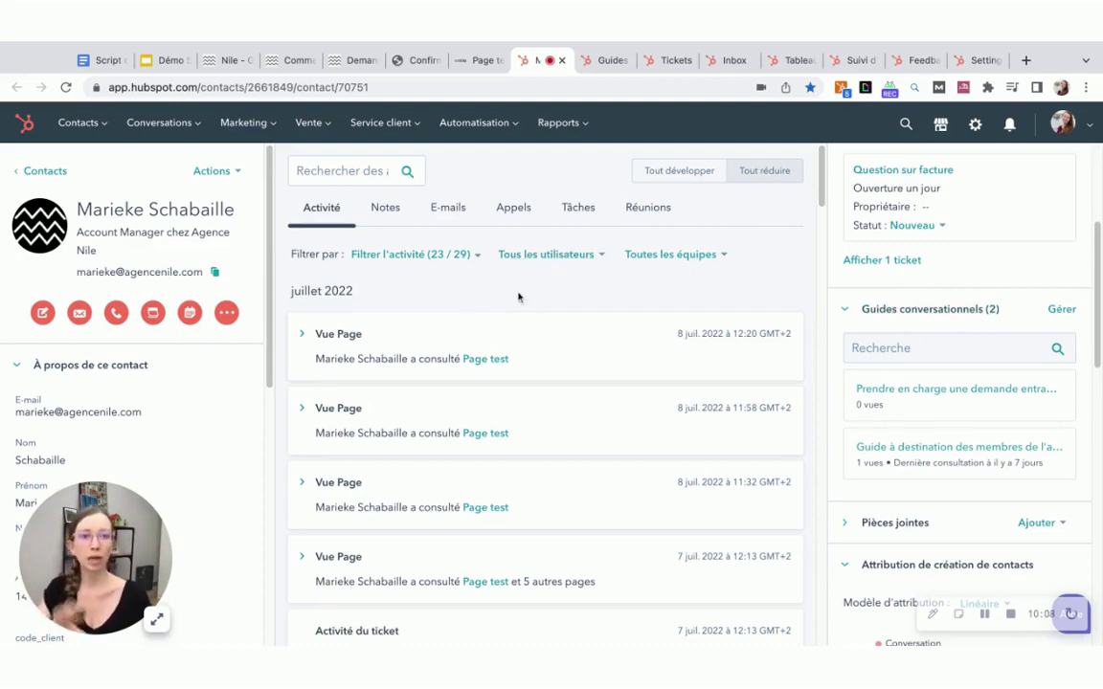
left_click(926, 398)
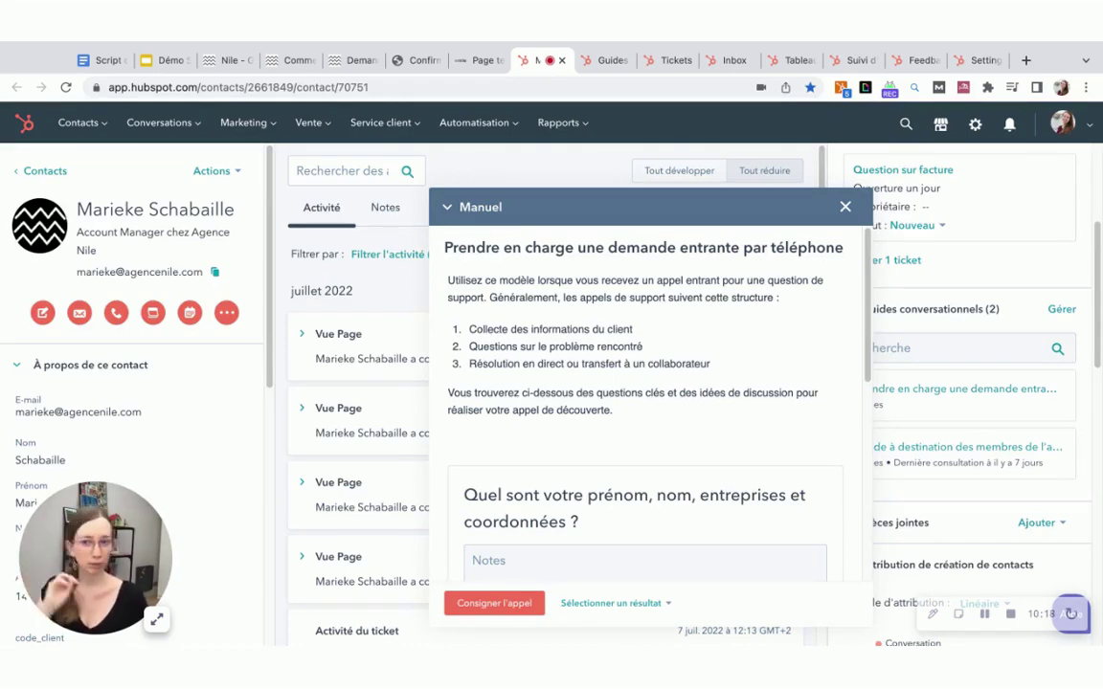
scroll(763, 357, "down", 3)
scroll(763, 357, "up", 1)
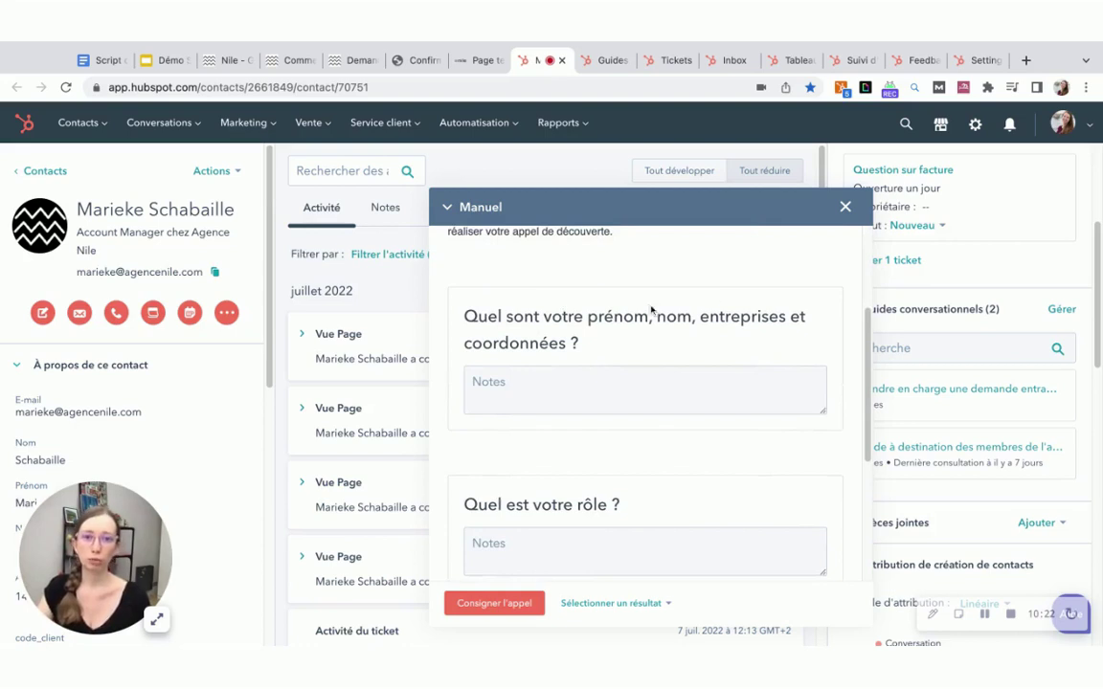
scroll(691, 326, "down", 4)
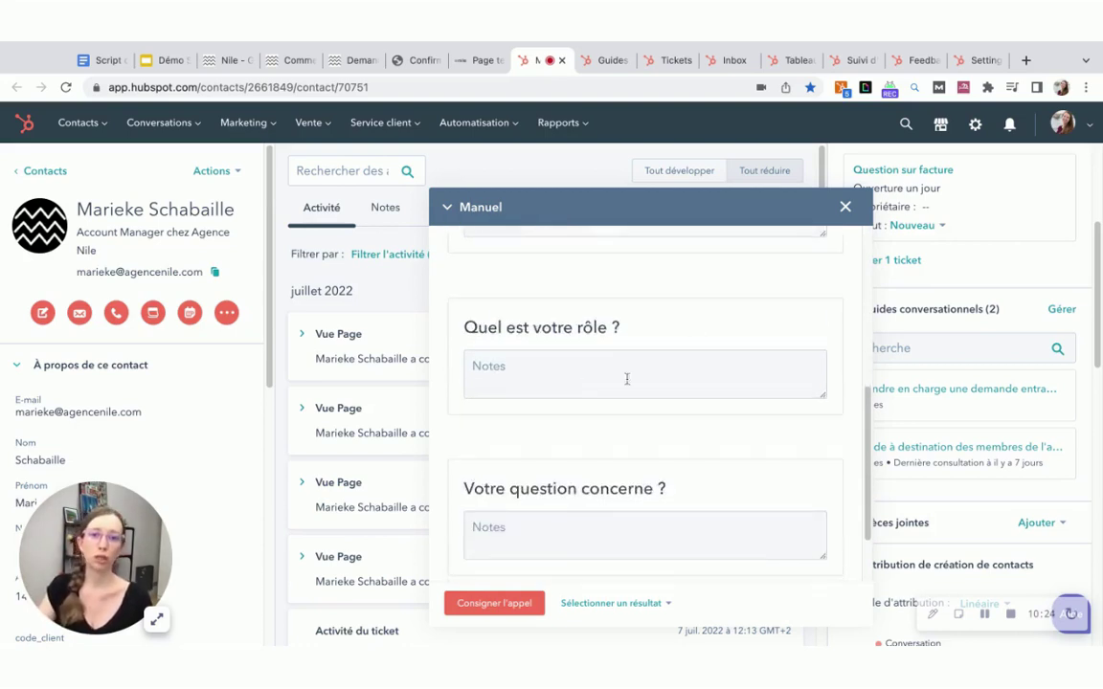
Enter ";kdjsg<djkSGH" as sample notes under the guide's first question about name, company and contact details.
scroll(613, 383, "up", 6)
scroll(610, 399, "up", 2)
left_click(523, 564)
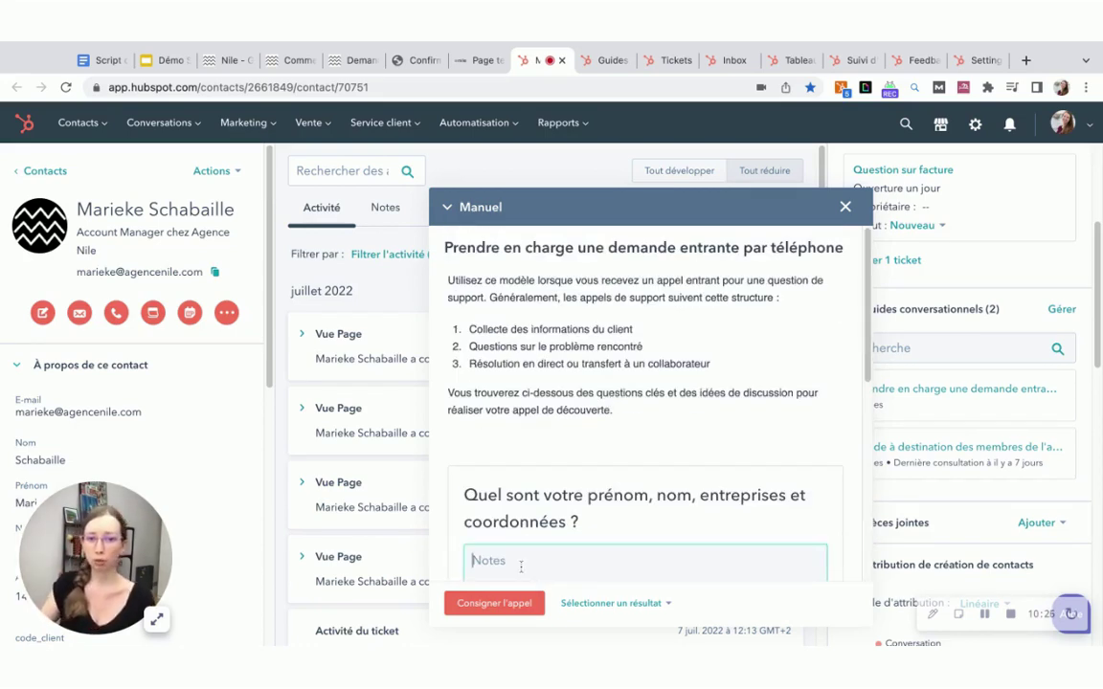
type(";kdjsg<djkSGH")
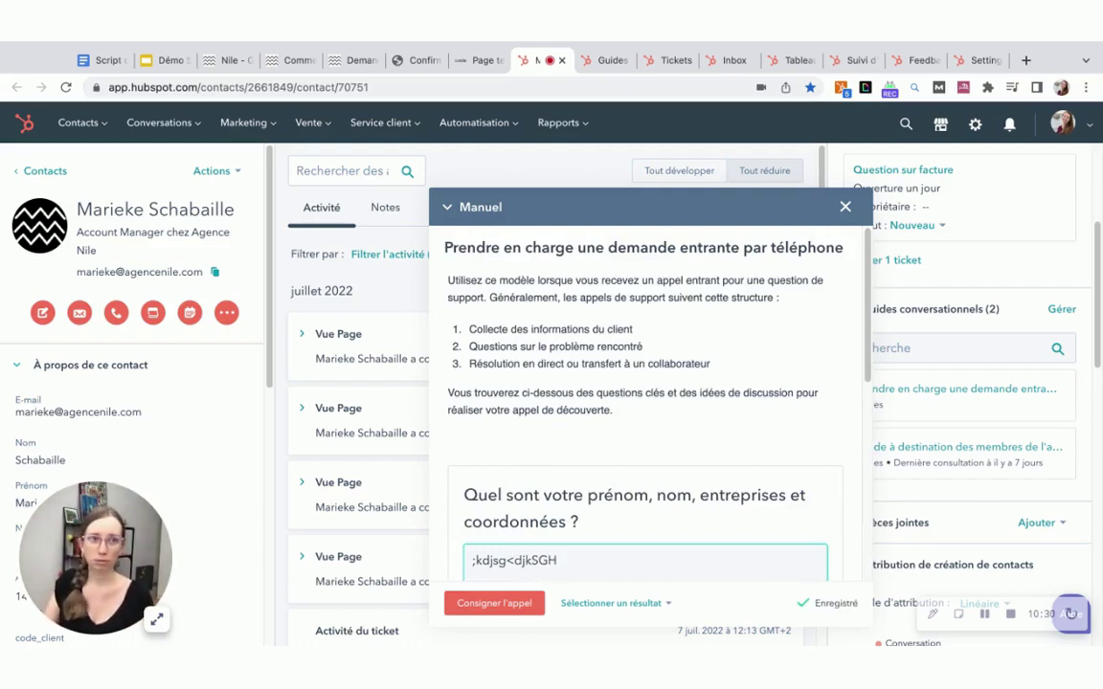
Examine the guide's remaining questions on the caller's role and the subject of the request, along with its introduction.
scroll(659, 520, "down", 3)
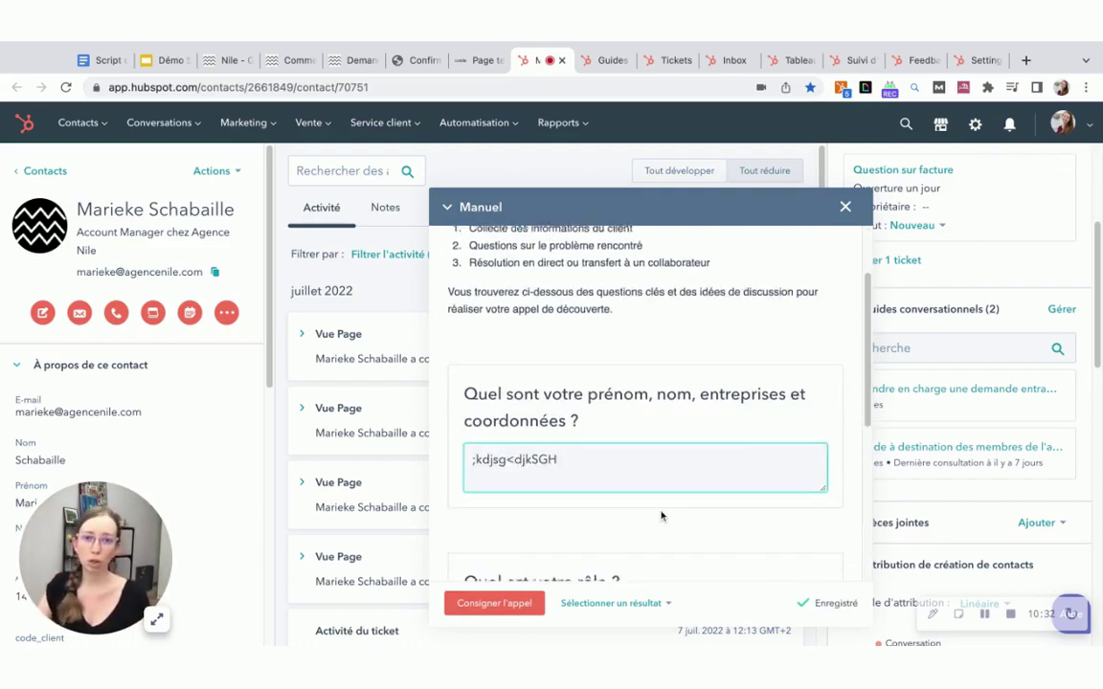
scroll(658, 520, "down", 3)
scroll(615, 474, "down", 3)
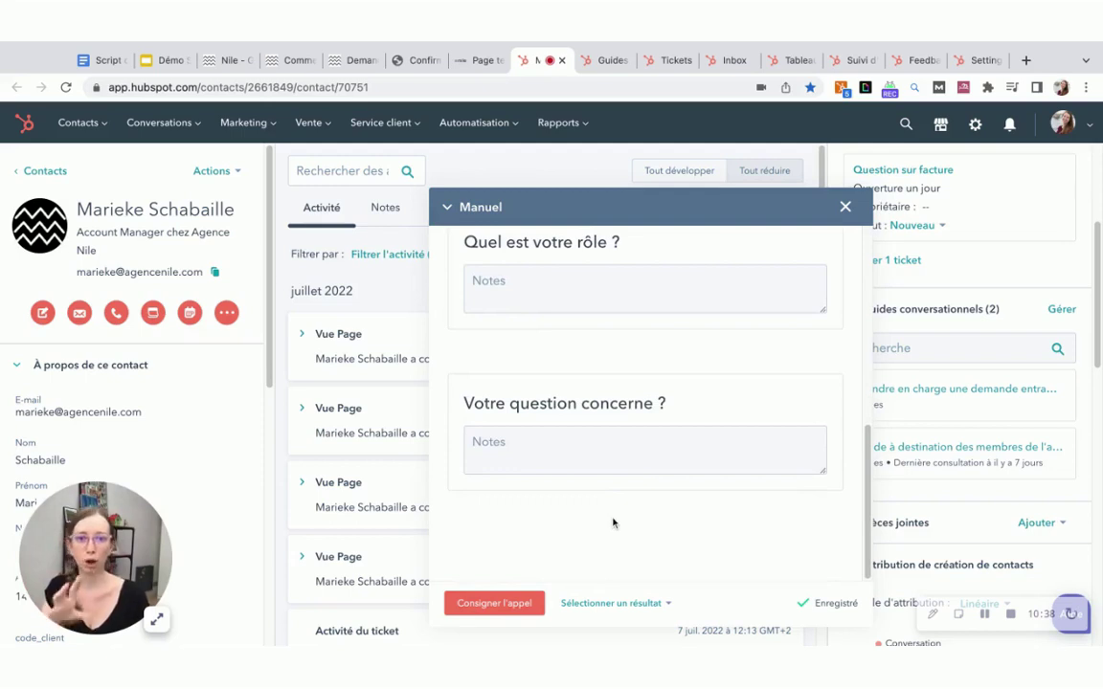
scroll(606, 533, "up", 10)
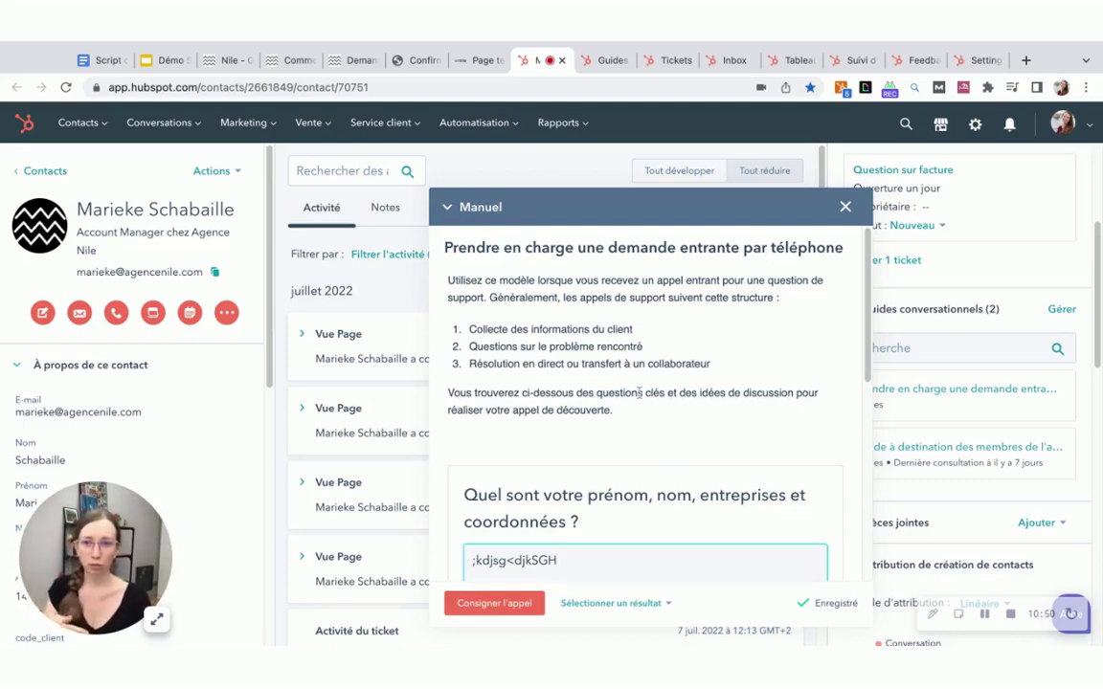
scroll(640, 427, "down", 1)
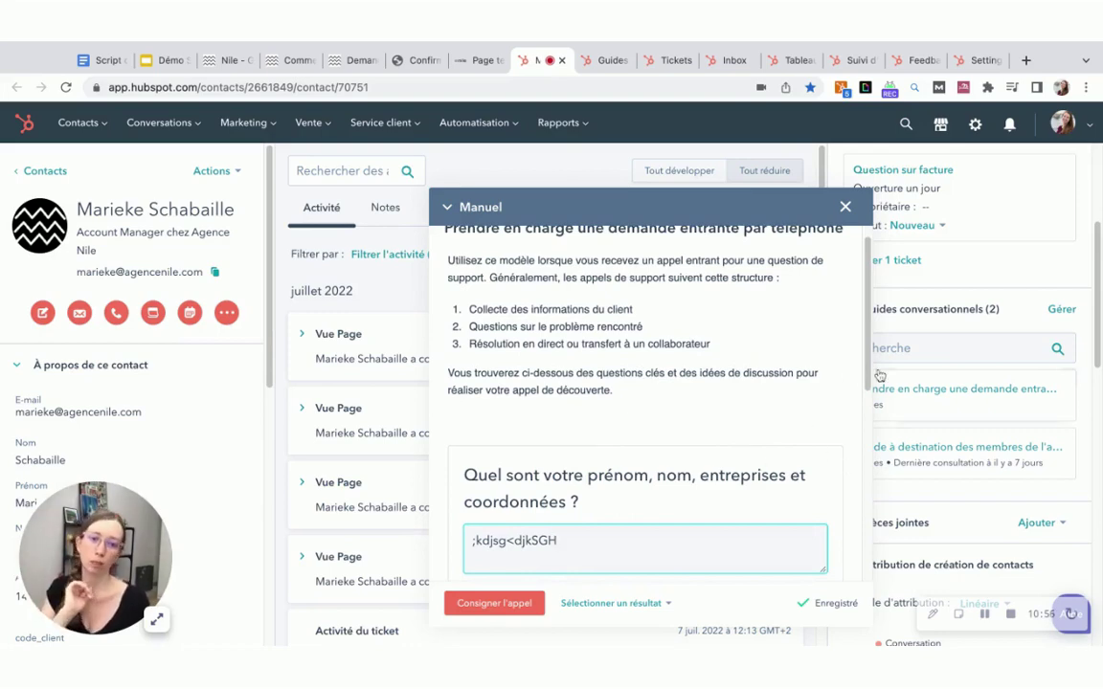
scroll(686, 413, "down", 5)
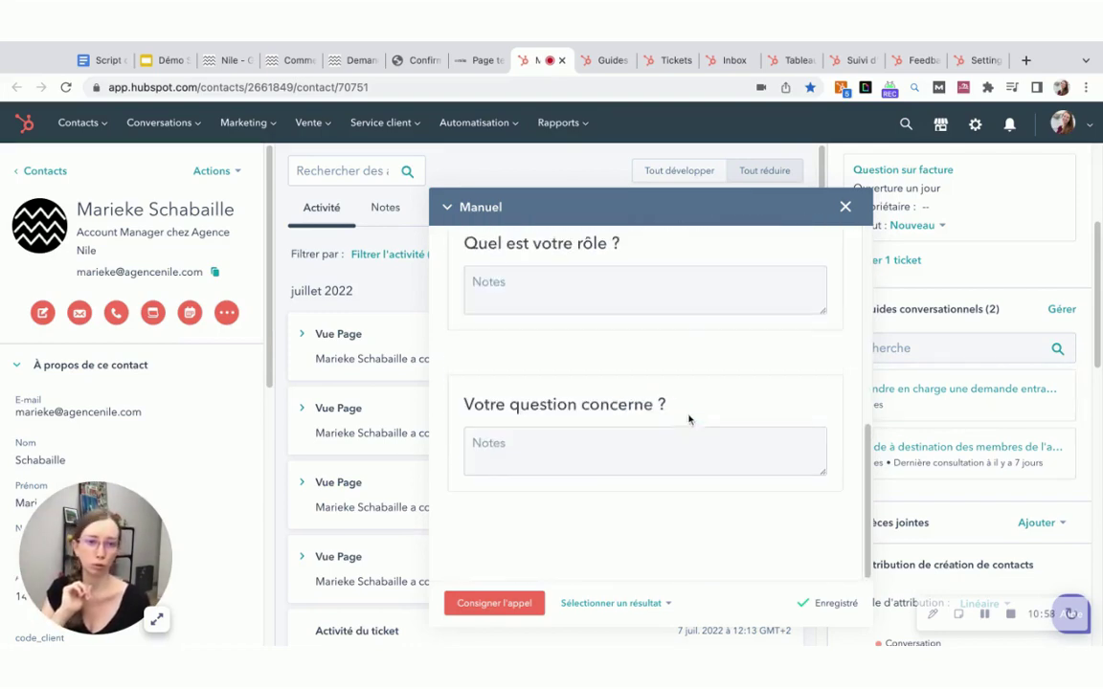
scroll(681, 420, "up", 6)
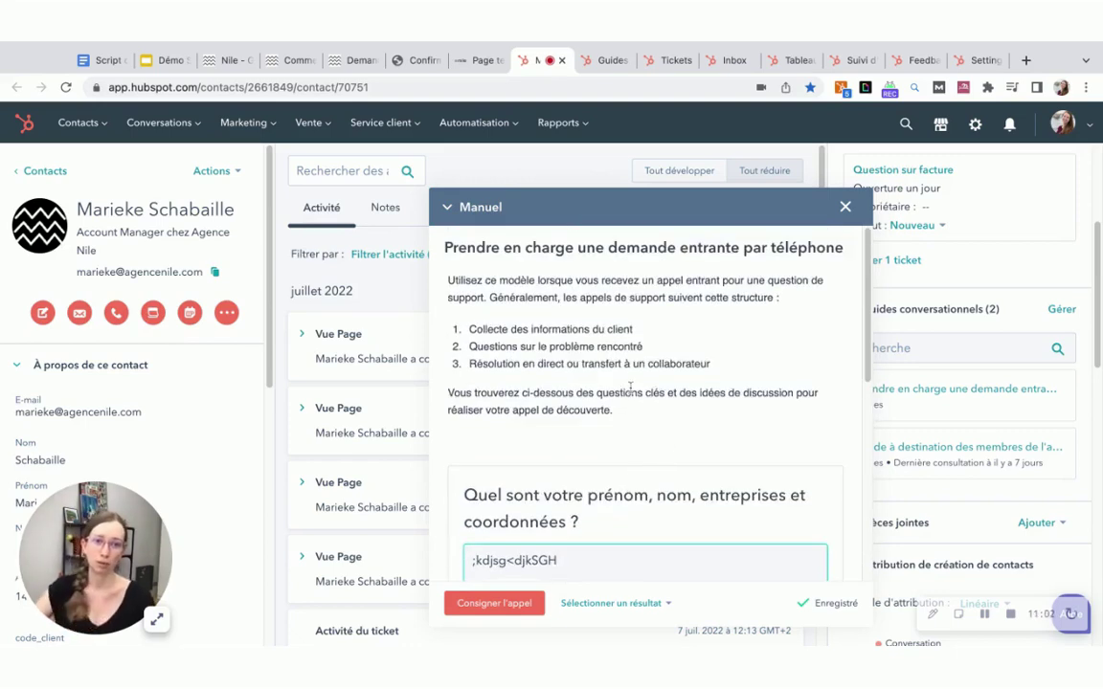
Close the conversational guide, check the setup options for calling the contact, and dismiss them.
left_click(847, 204)
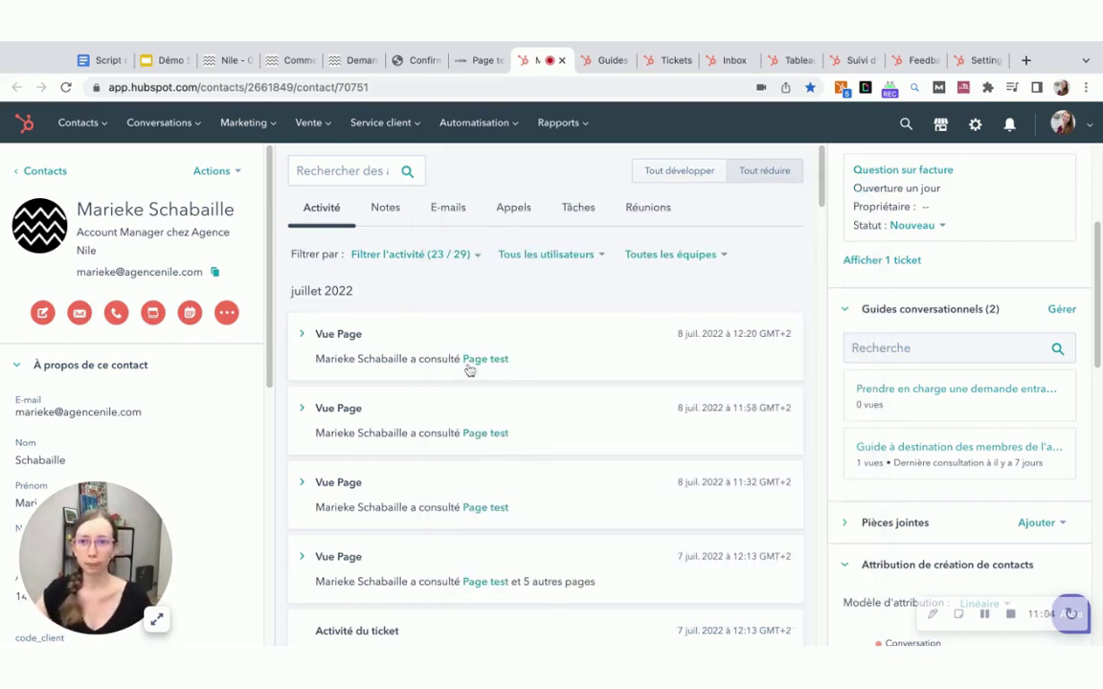
left_click(116, 312)
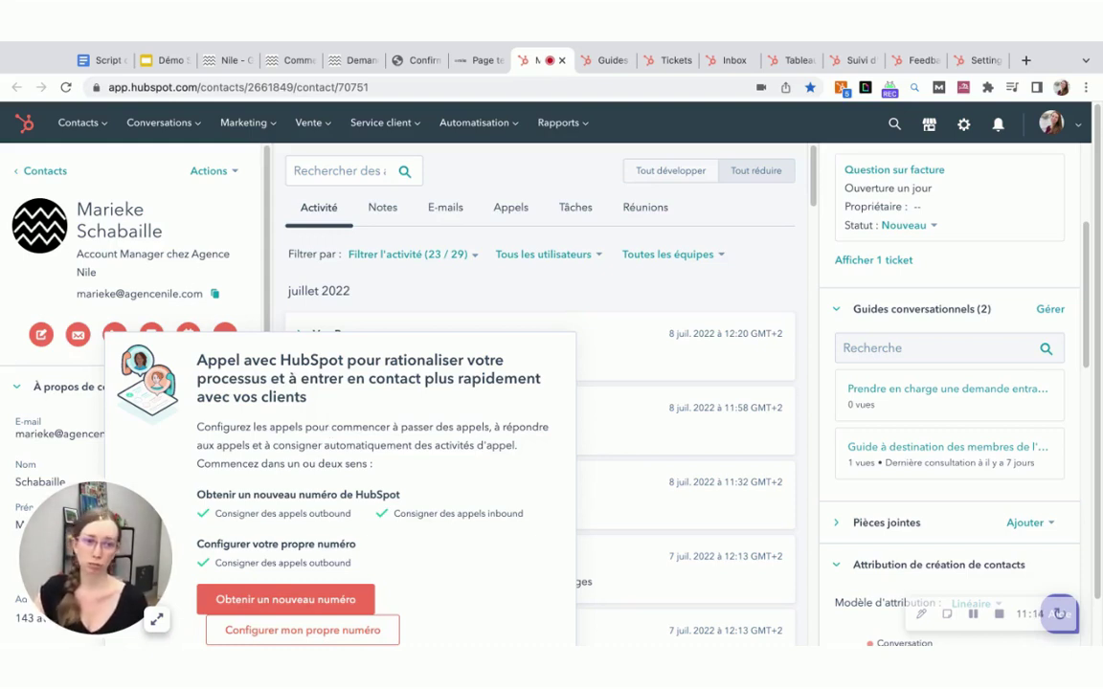
left_click(440, 297)
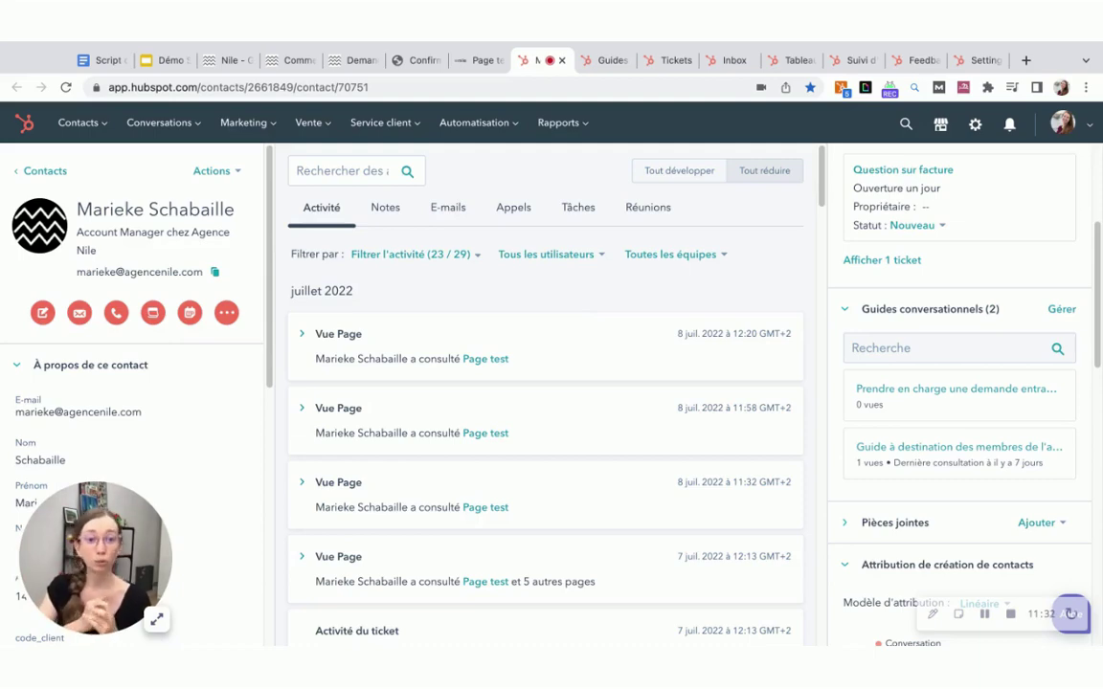
Switch to the conversational guide editor and examine the intro text and three question blocks, comparing with the contact record.
left_click(605, 60)
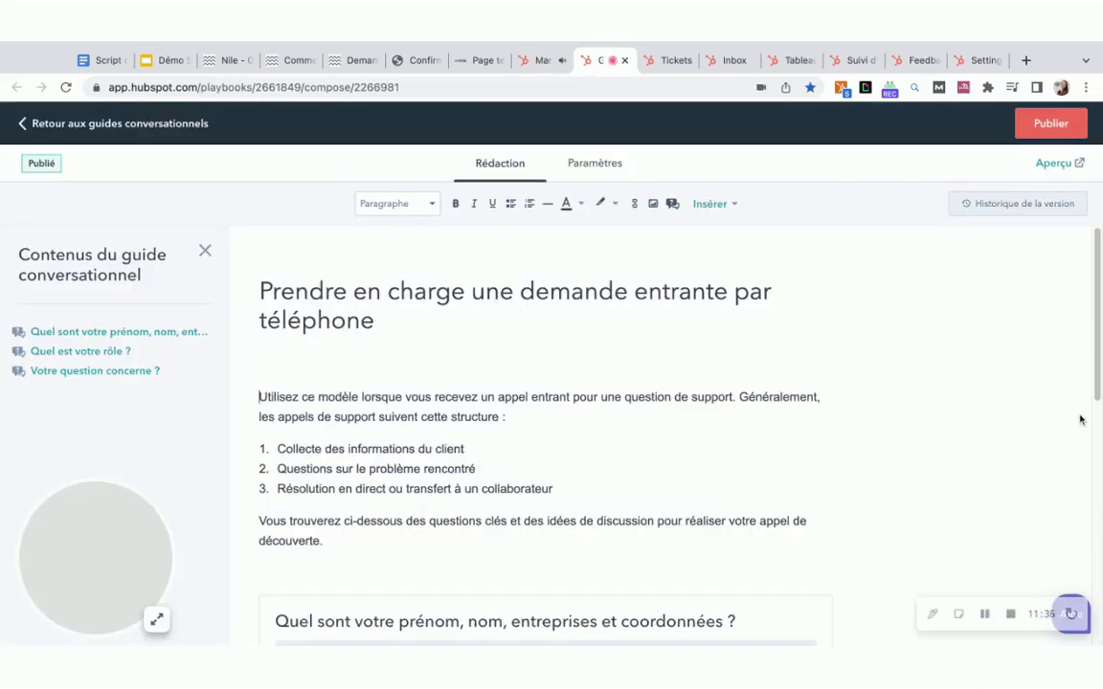
scroll(918, 458, "down", 6)
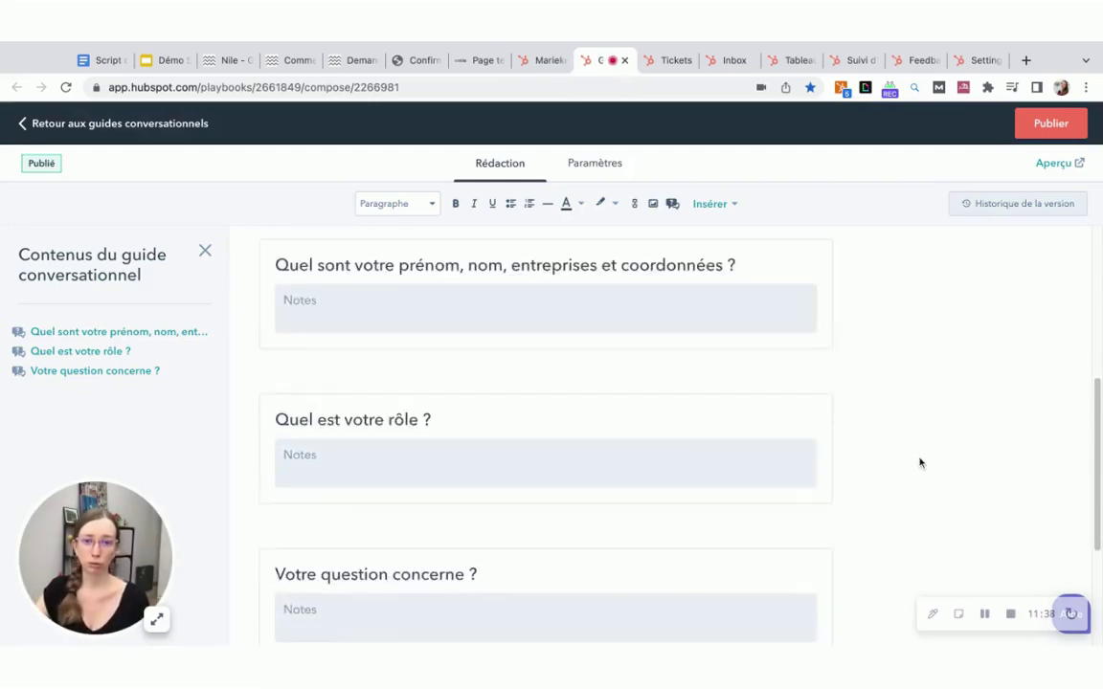
scroll(919, 465, "up", 5)
scroll(917, 467, "up", 2)
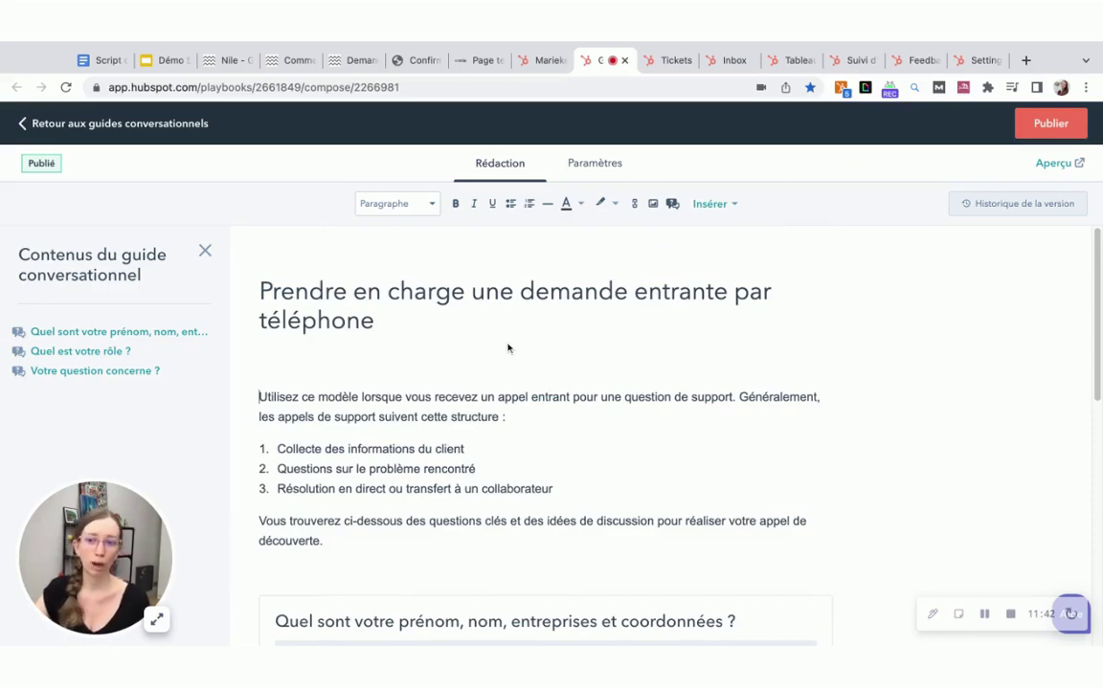
scroll(555, 436, "down", 6)
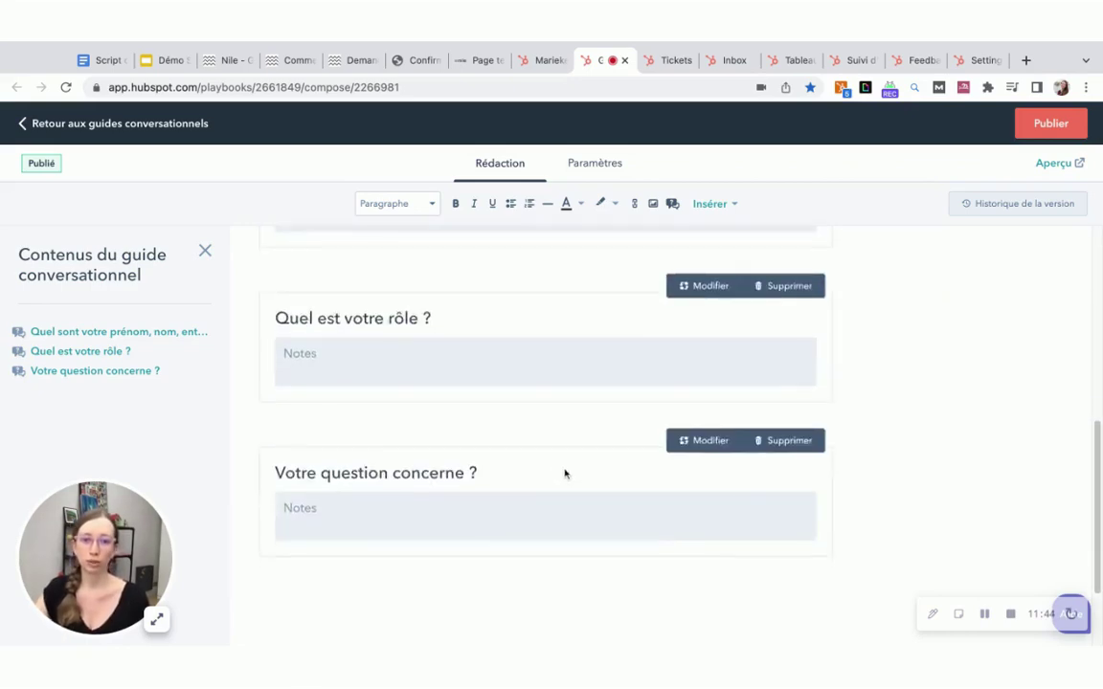
scroll(822, 379, "up", 6)
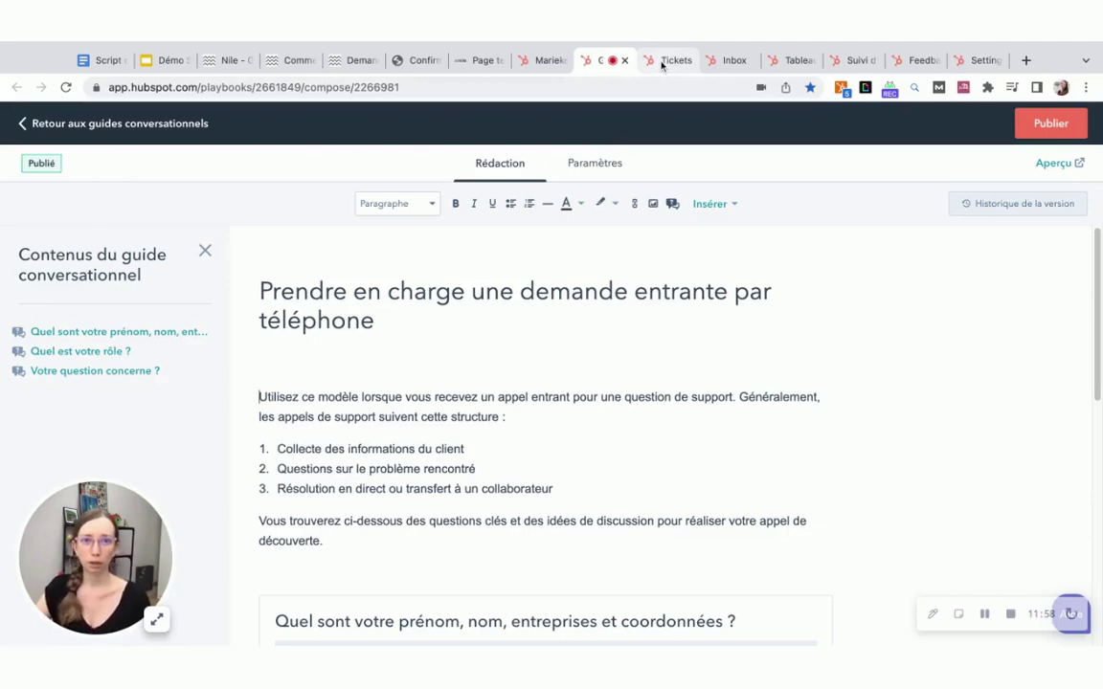
left_click(526, 63)
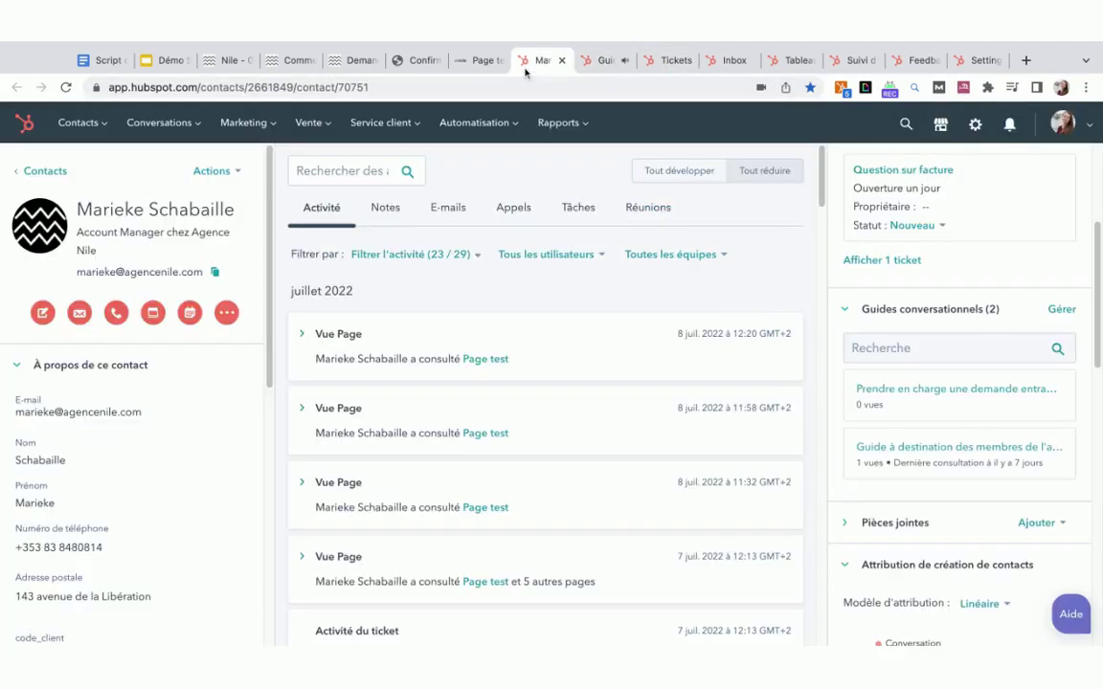
left_click(601, 62)
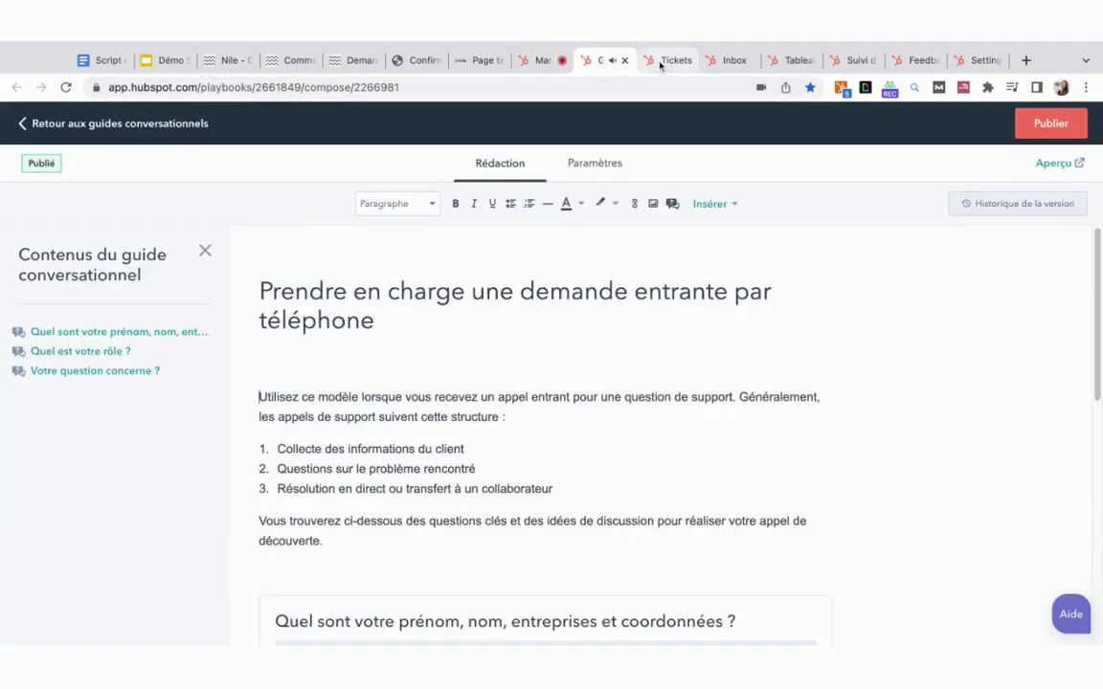
Open the tickets board and move the Question sur facture ticket from Nouveau to En attente de contact.
left_click(660, 63)
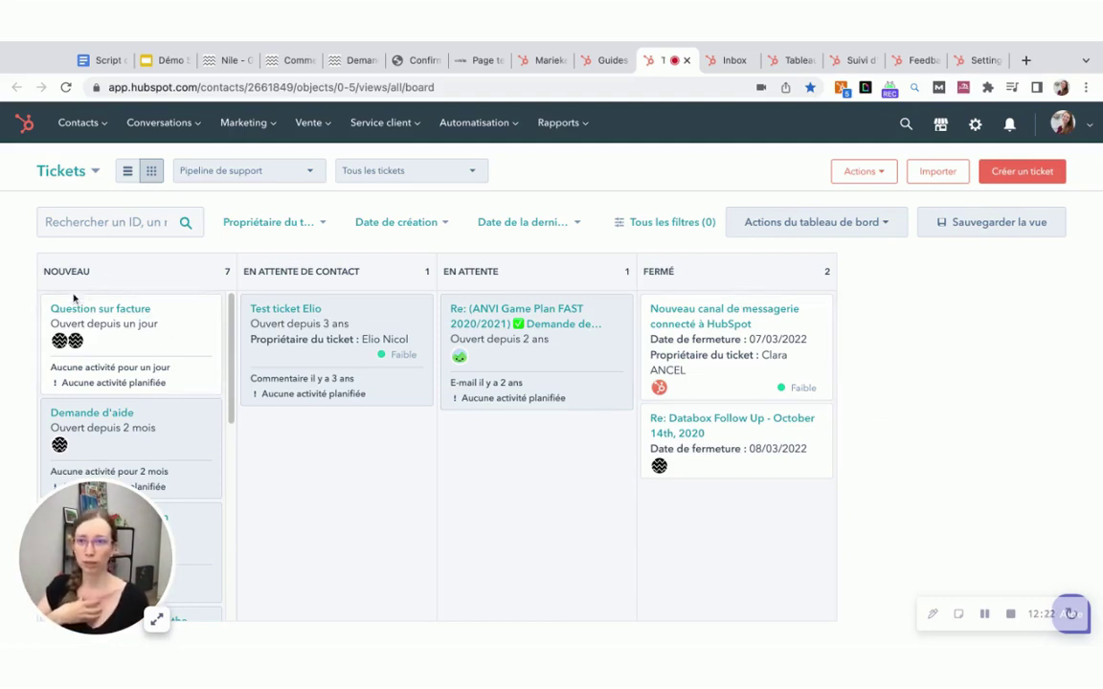
mouse_move(145, 316)
left_click_drag(158, 350, 324, 445)
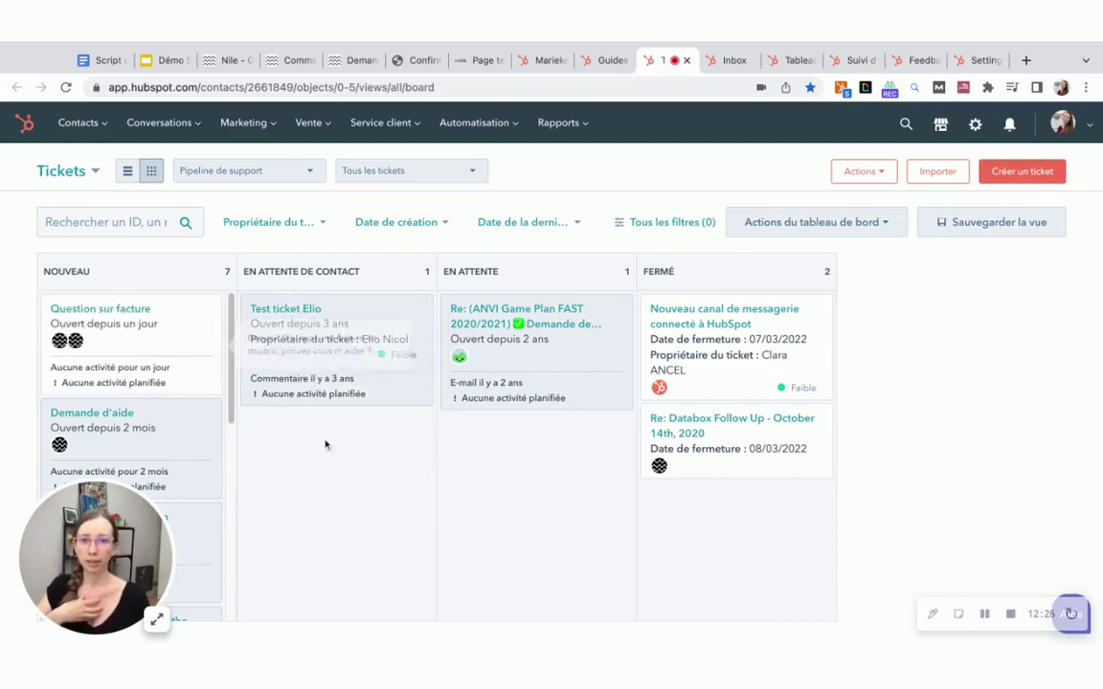
left_click_drag(160, 353, 336, 450)
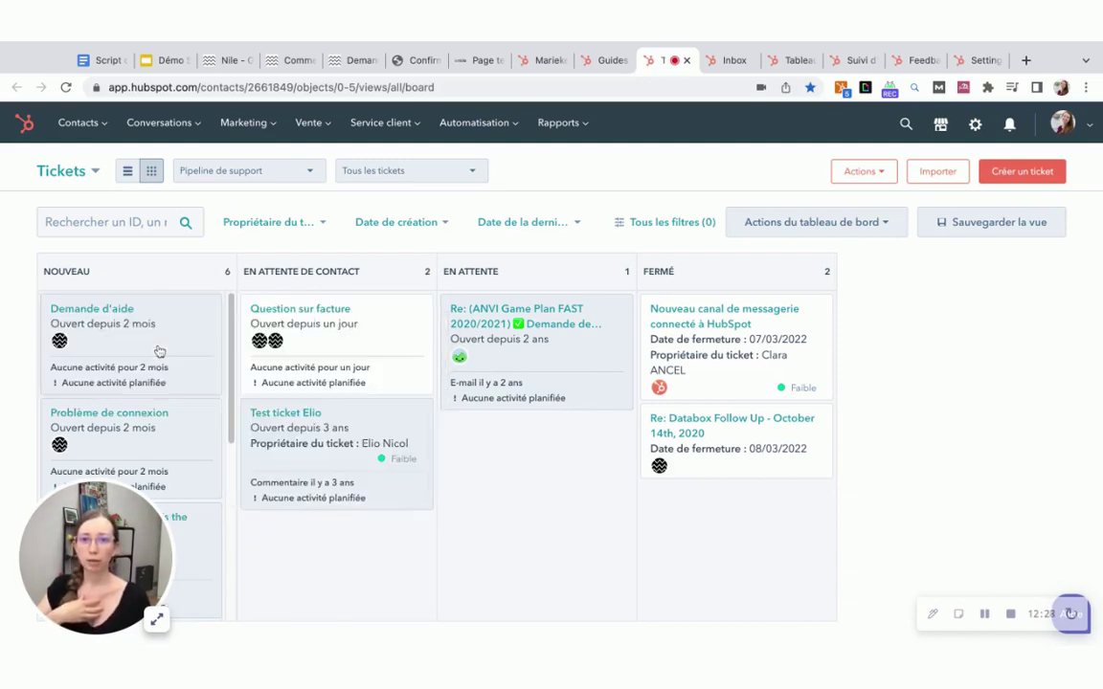
mouse_move(355, 348)
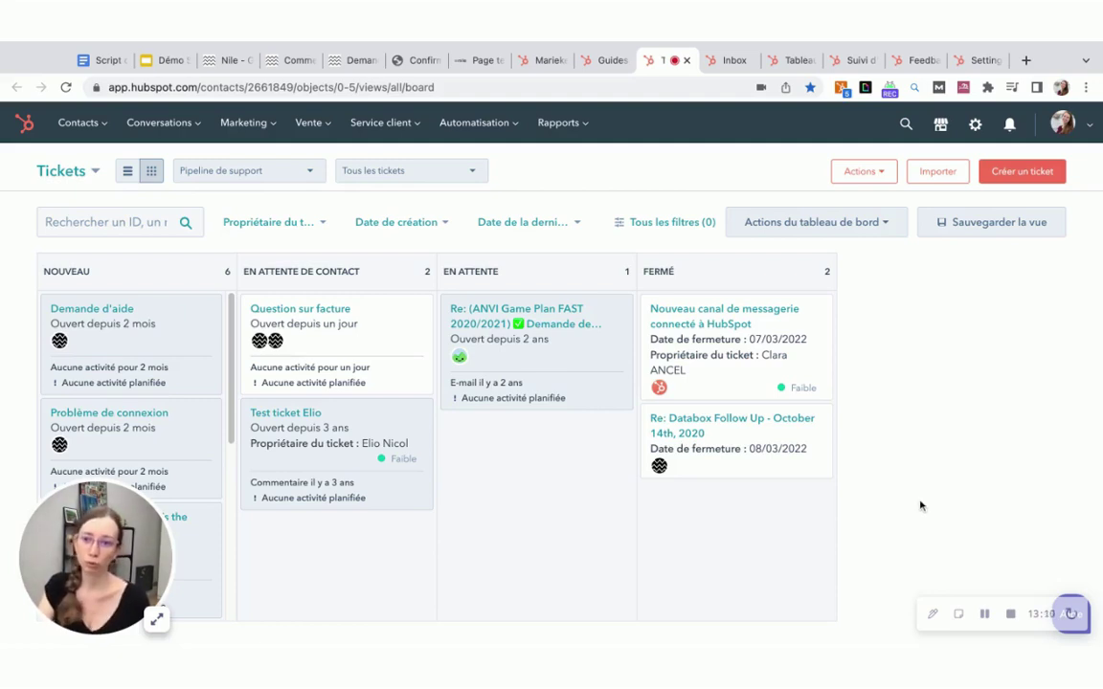
View the Grand channel conversations inbox, and open the Contactez-nous form page from the Nile knowledge base.
left_click(730, 60)
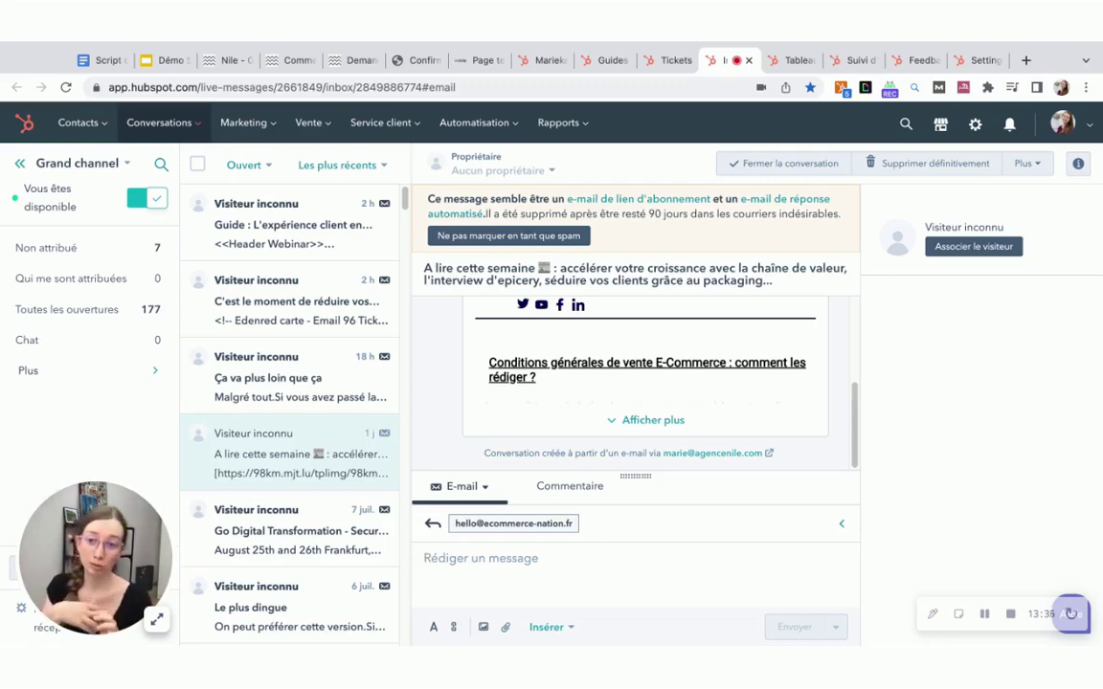
left_click(219, 63)
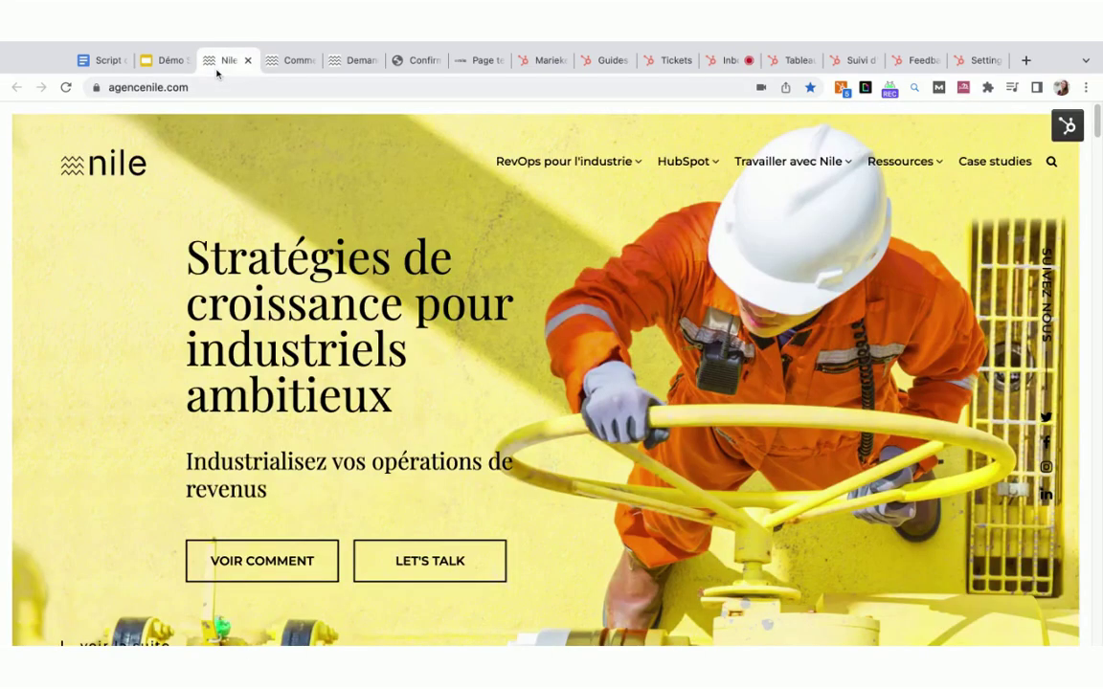
left_click(280, 61)
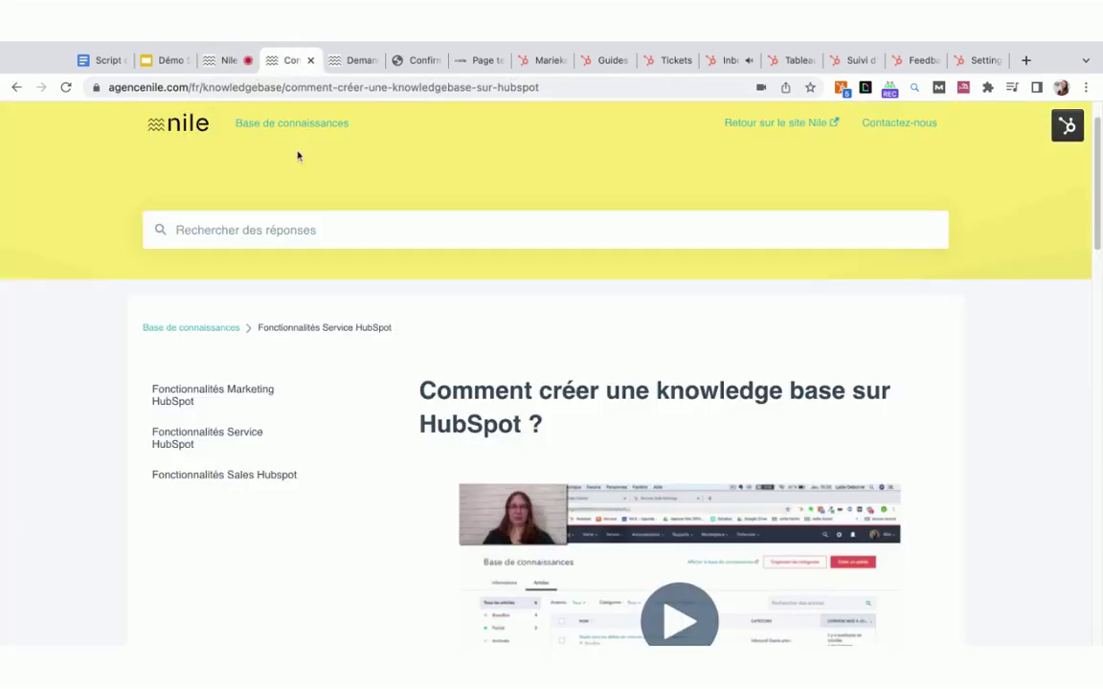
scroll(297, 156, "down", 3)
scroll(664, 388, "up", 3)
left_click(917, 134)
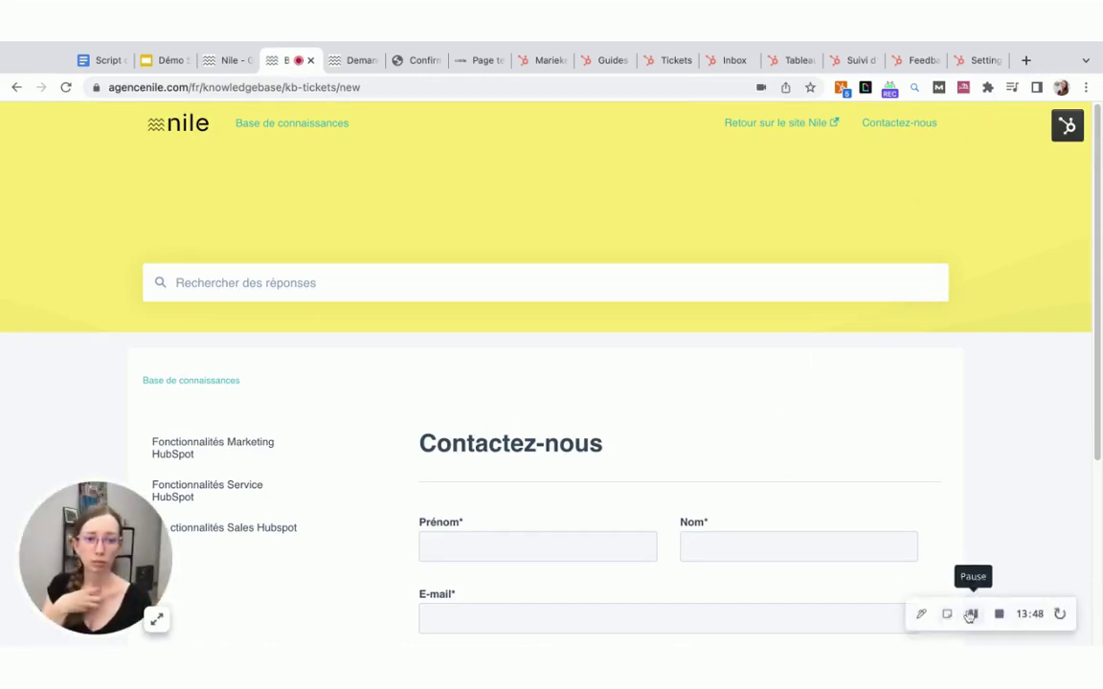
left_click(971, 614)
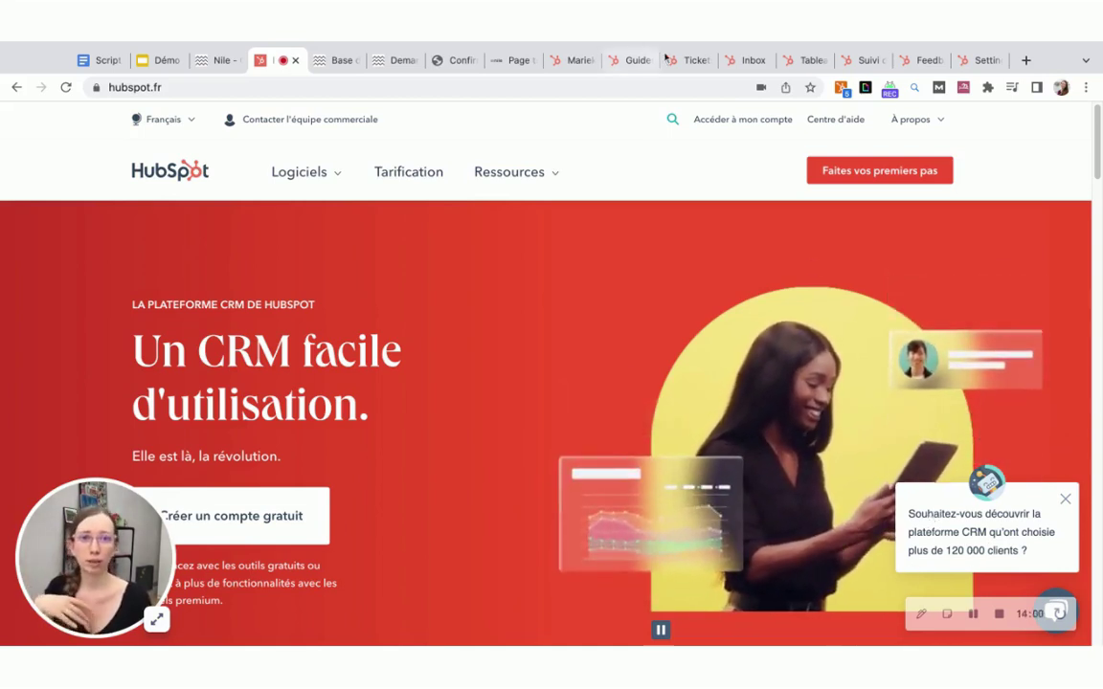
Return to the Grand channel inbox, choose e-mail as the reply channel for the open conversation, and expand the reply's sender and subject details.
left_click(740, 61)
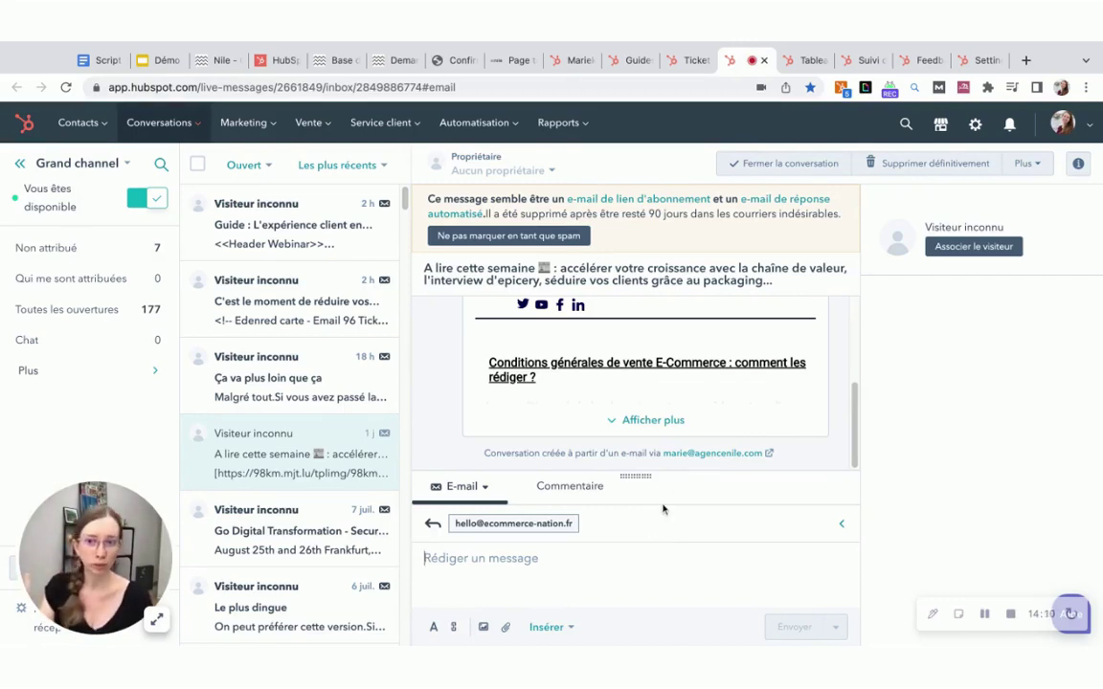
left_click(426, 559)
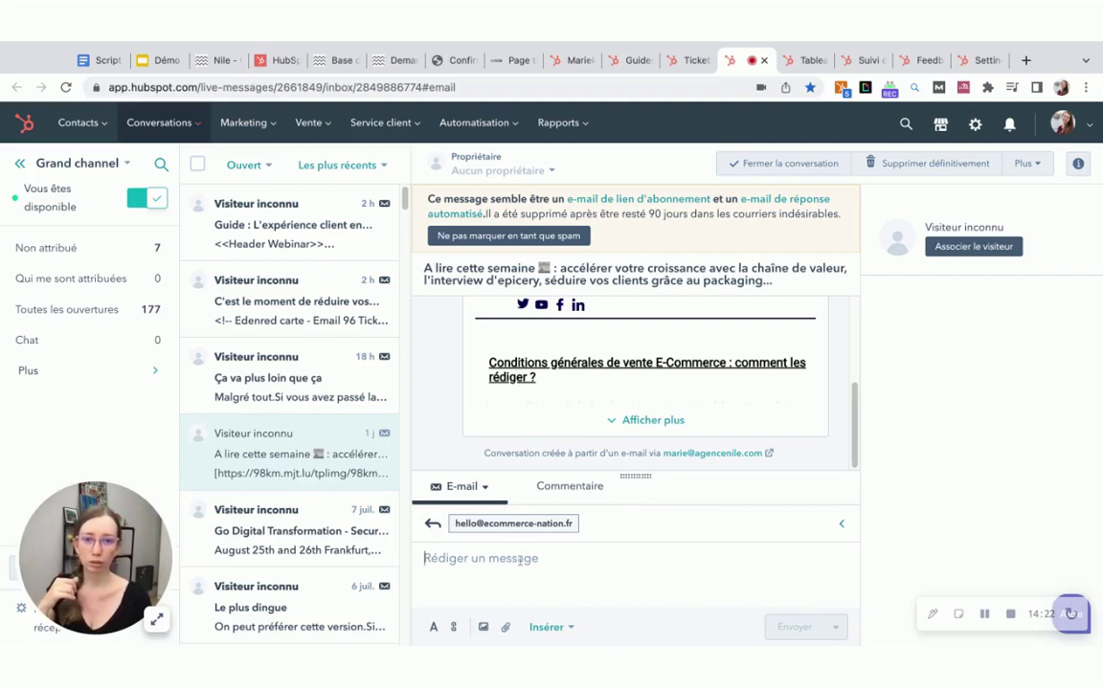
left_click(485, 487)
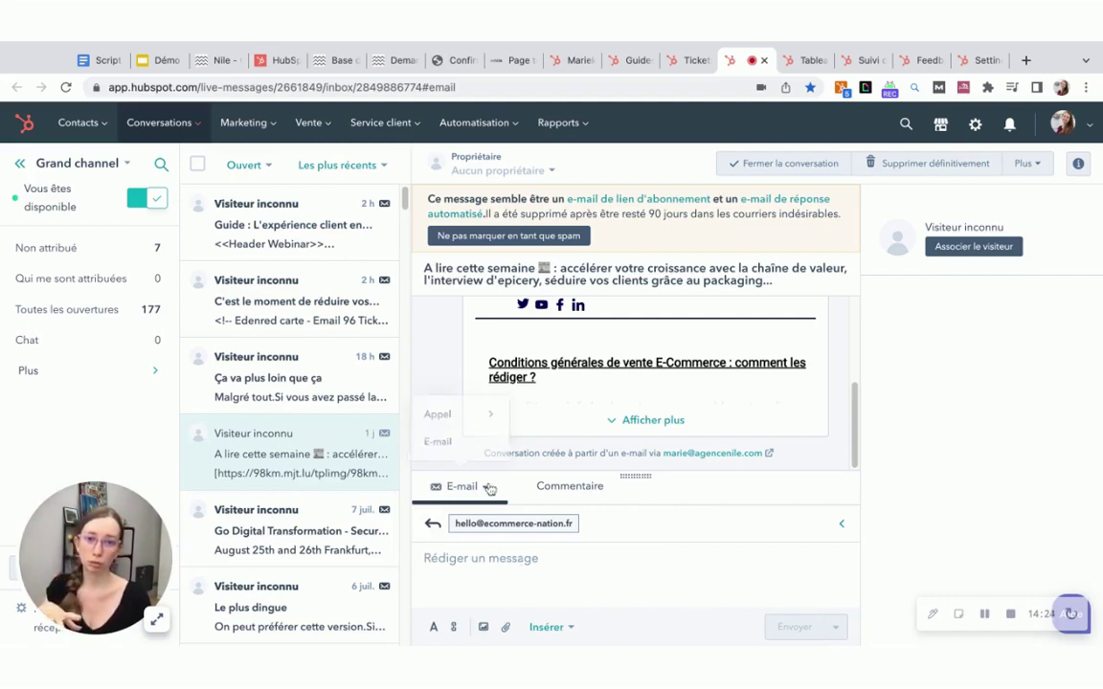
left_click(436, 440)
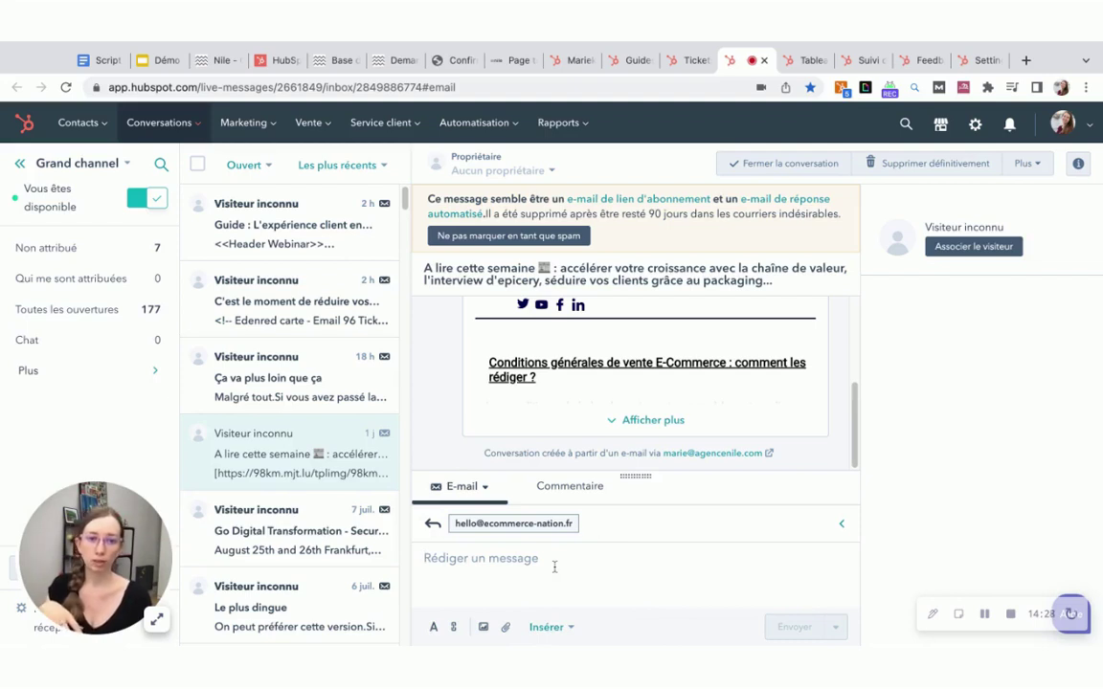
left_click(842, 524)
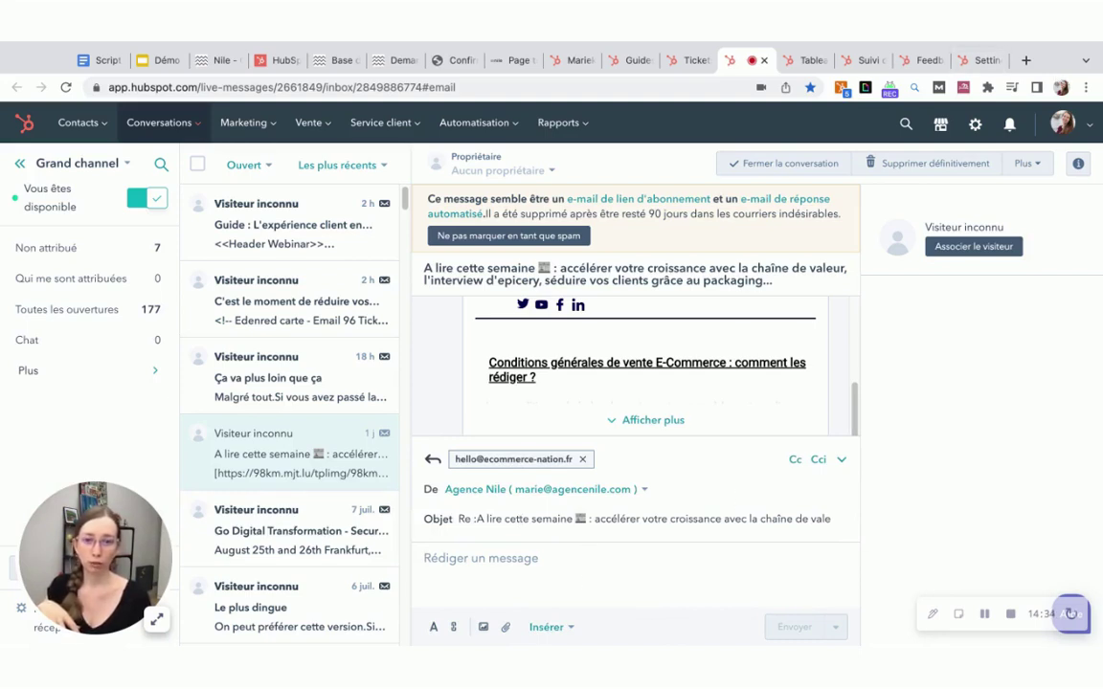
Insert the Suivi d'un ticket template into the e-mail reply.
left_click(546, 627)
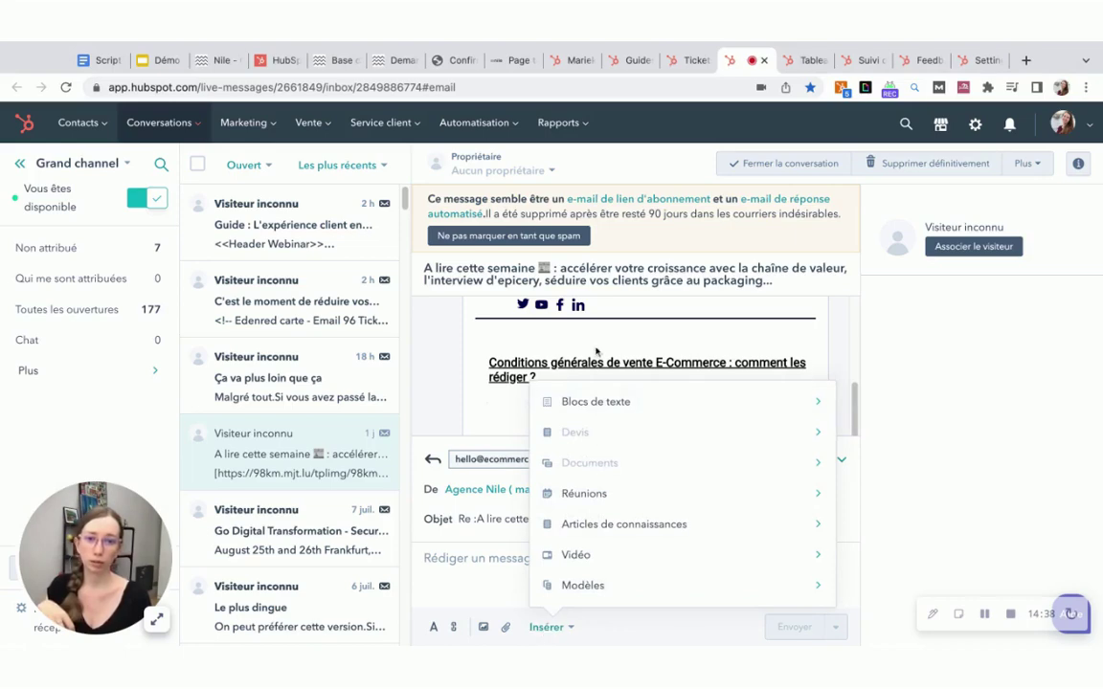
left_click(604, 585)
scroll(573, 513, "down", 5)
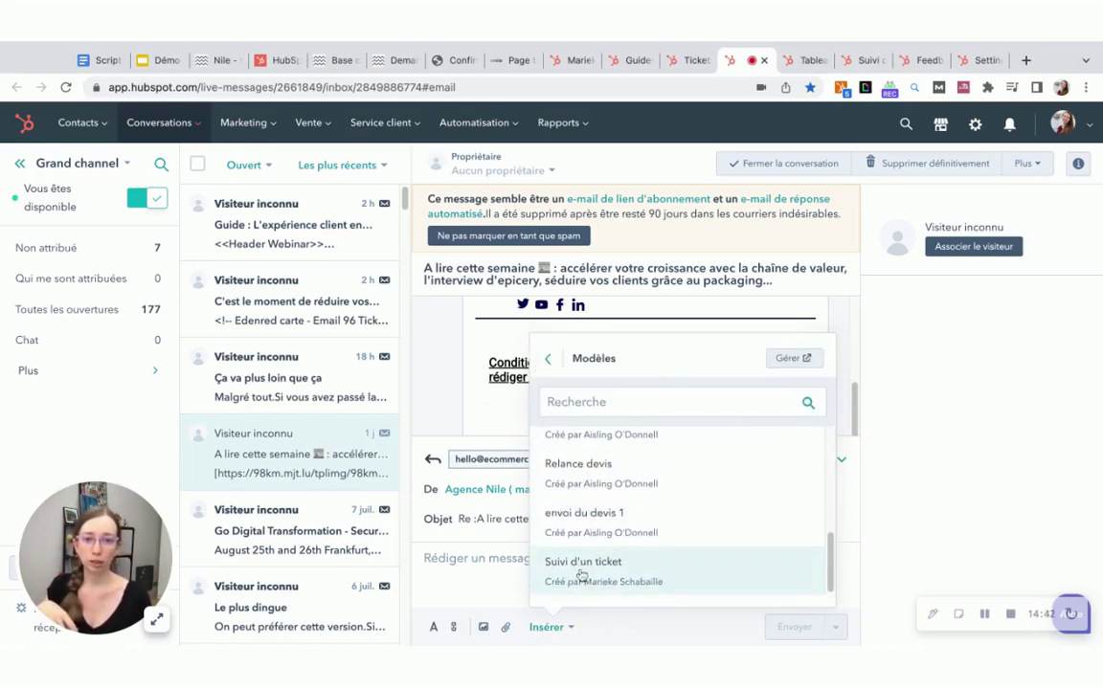
left_click(565, 567)
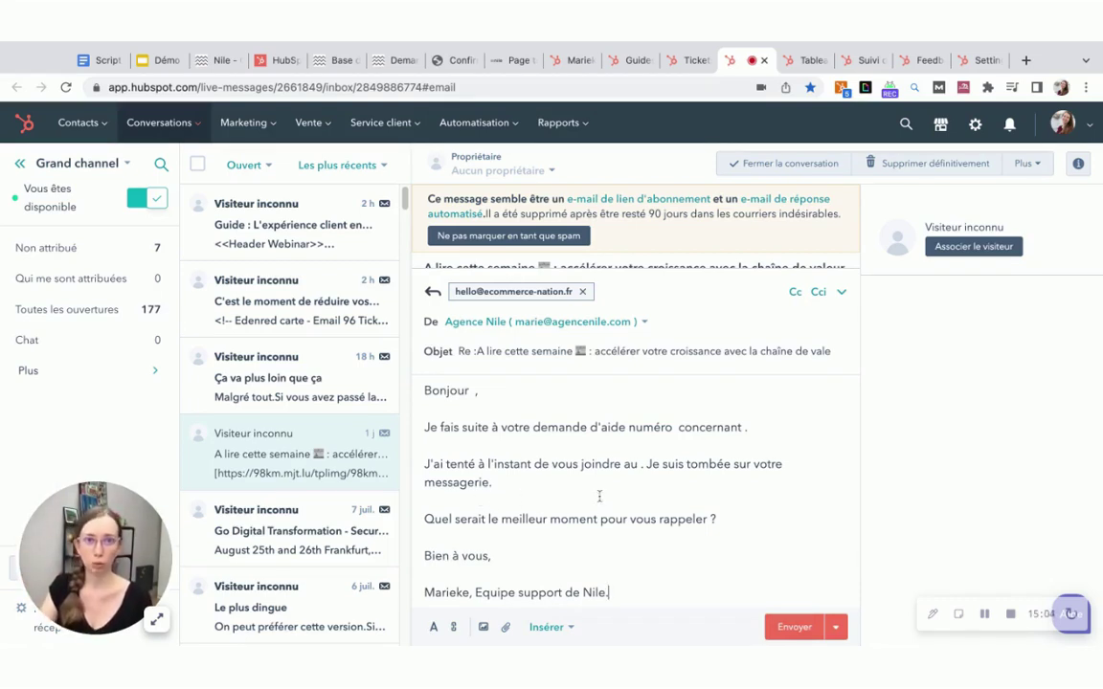
Open the Performances de l'équipe Service dashboard, check the tickets board, and examine the report on ticket volume per representative.
left_click(805, 63)
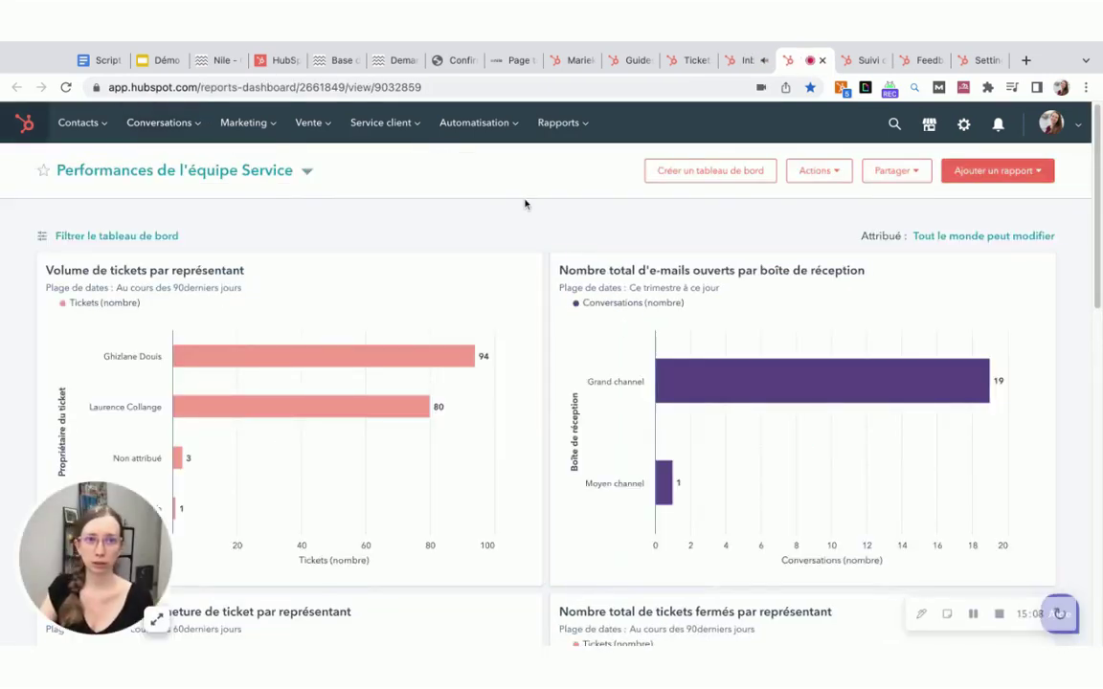
left_click(691, 61)
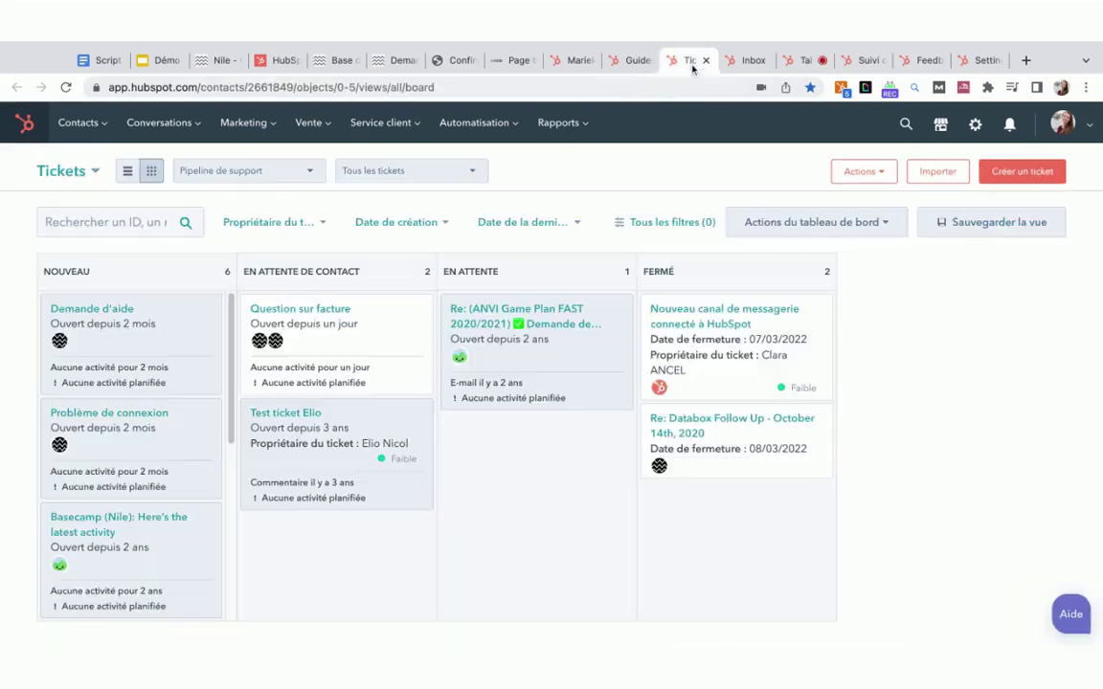
left_click(804, 61)
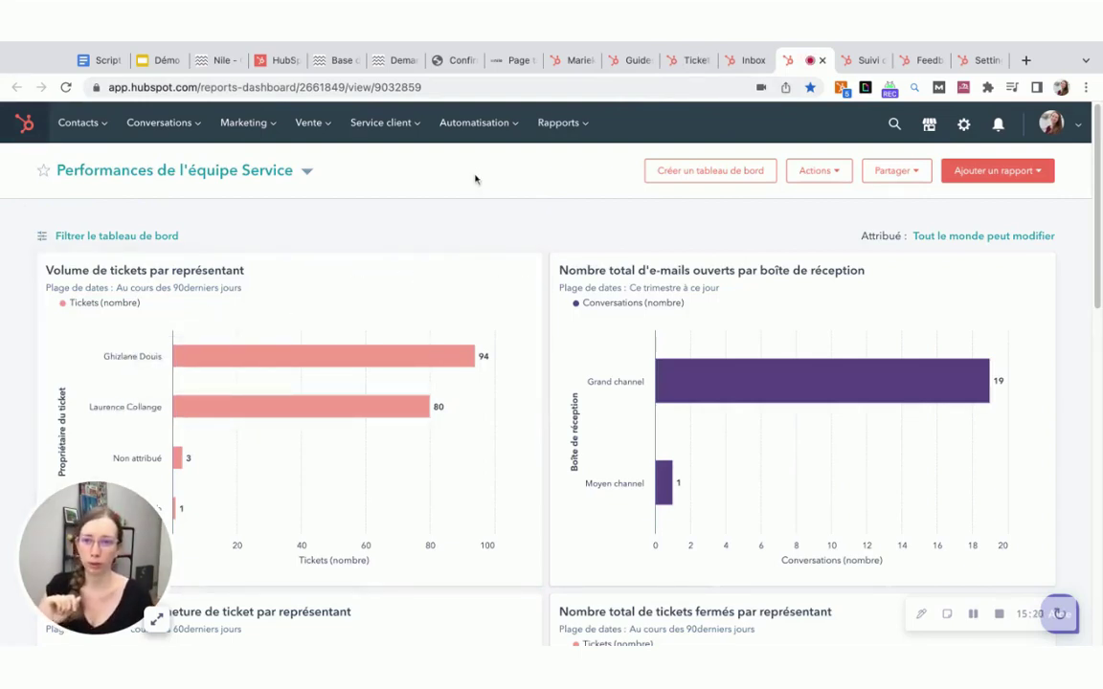
mouse_move(332, 362)
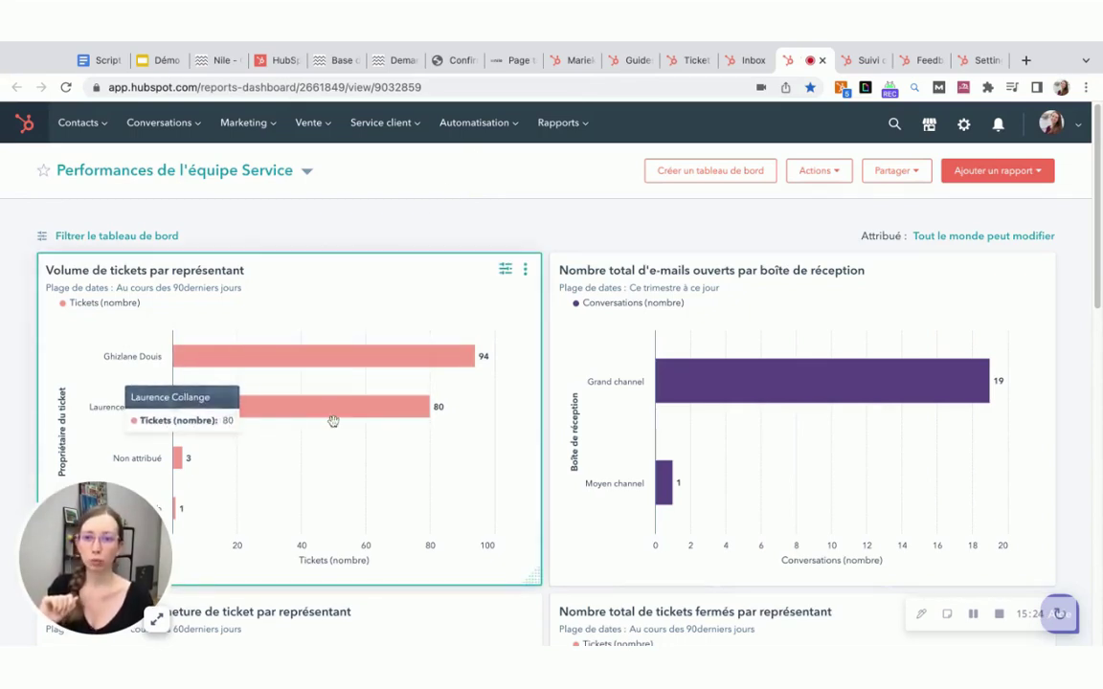
scroll(220, 505, "down", 1)
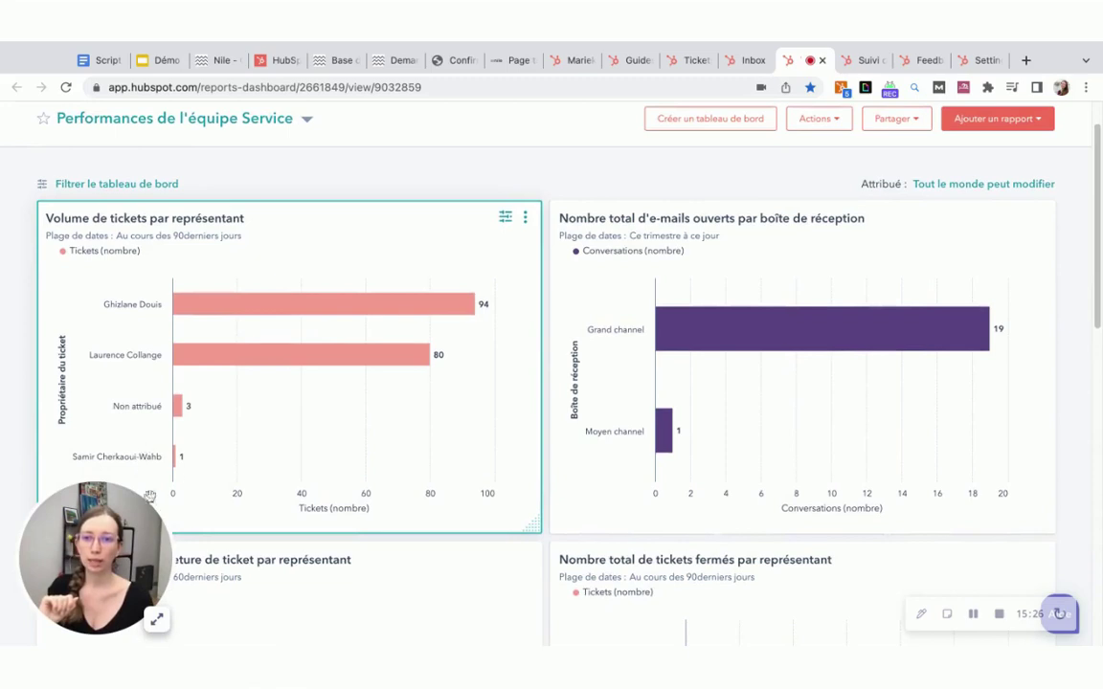
mouse_move(198, 483)
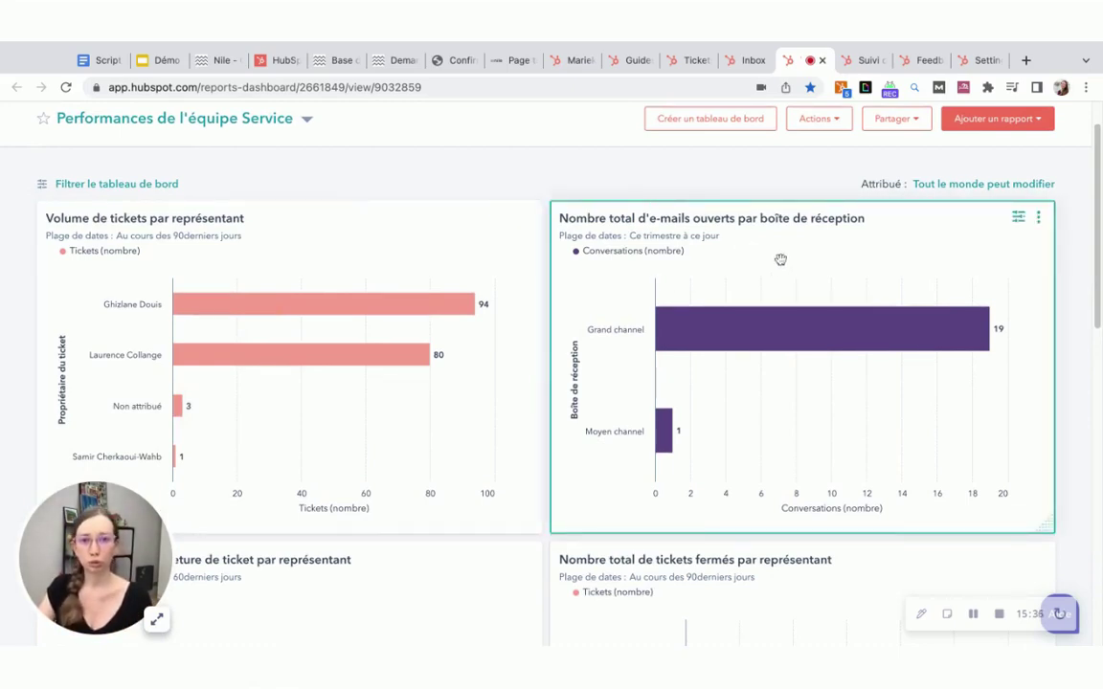
Review the dashboard reports on e-mails per inbox, ticket closing time, closed tickets per representative and the customer service score.
scroll(784, 281, "down", 2)
scroll(788, 310, "up", 3)
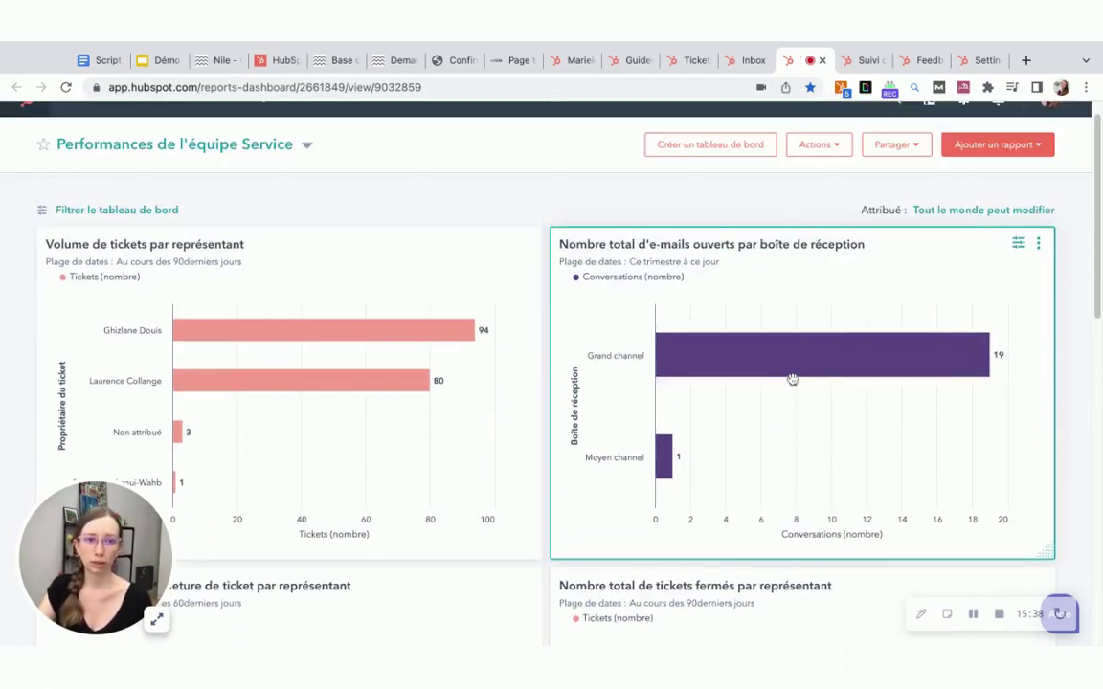
scroll(850, 313, "down", 1)
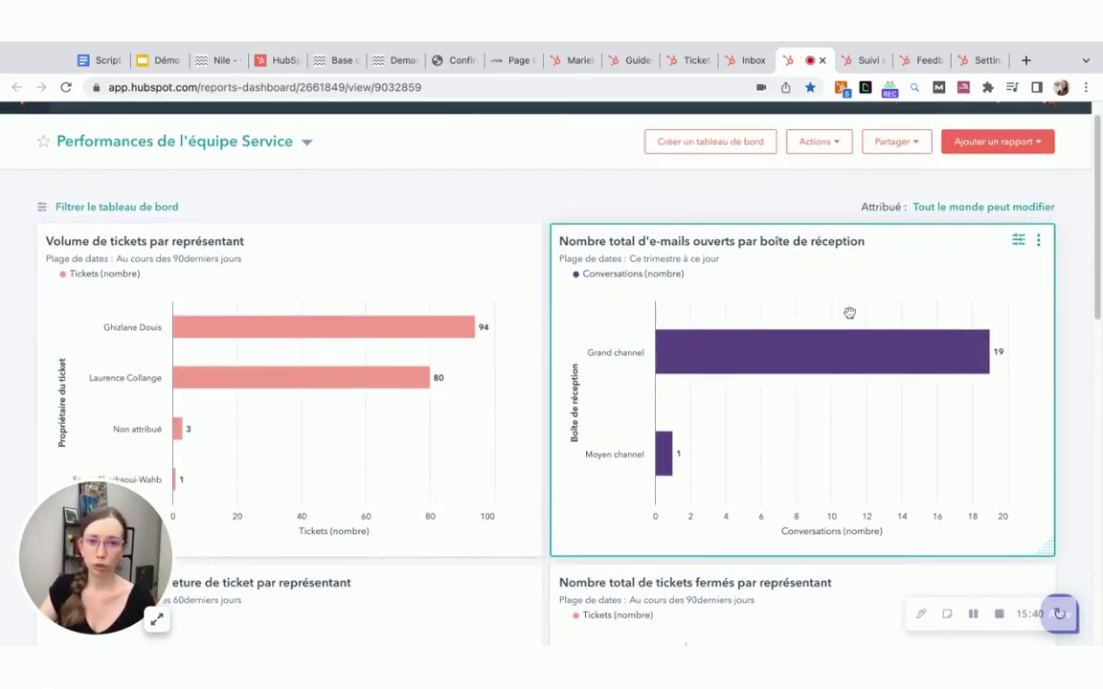
scroll(867, 315, "down", 3)
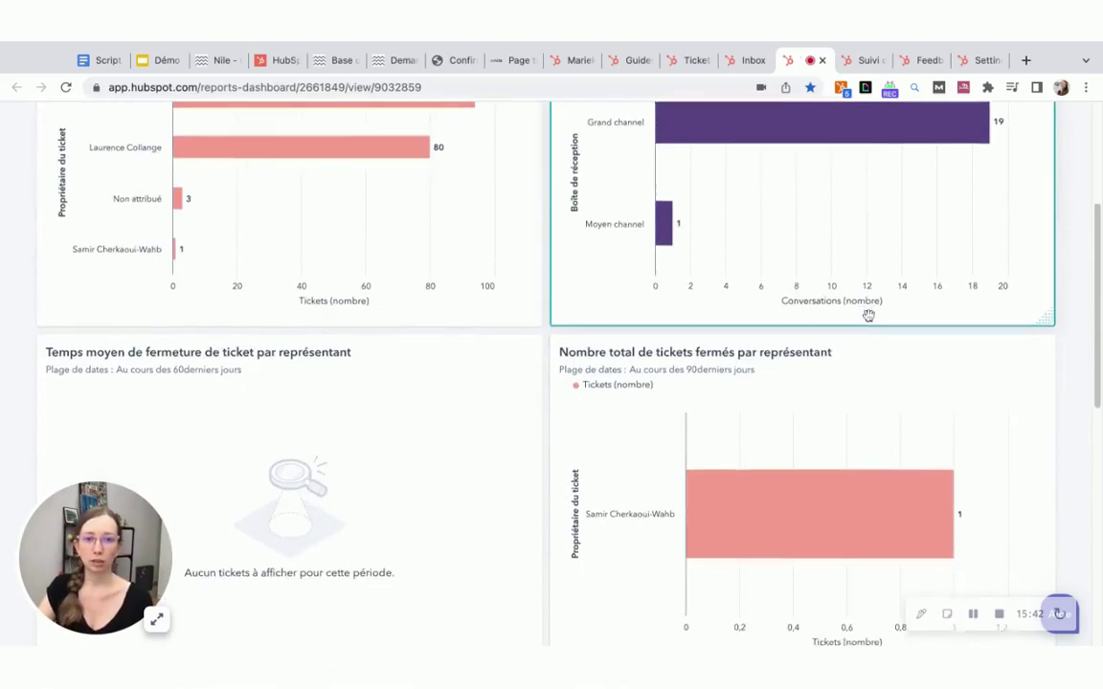
scroll(867, 359, "down", 4)
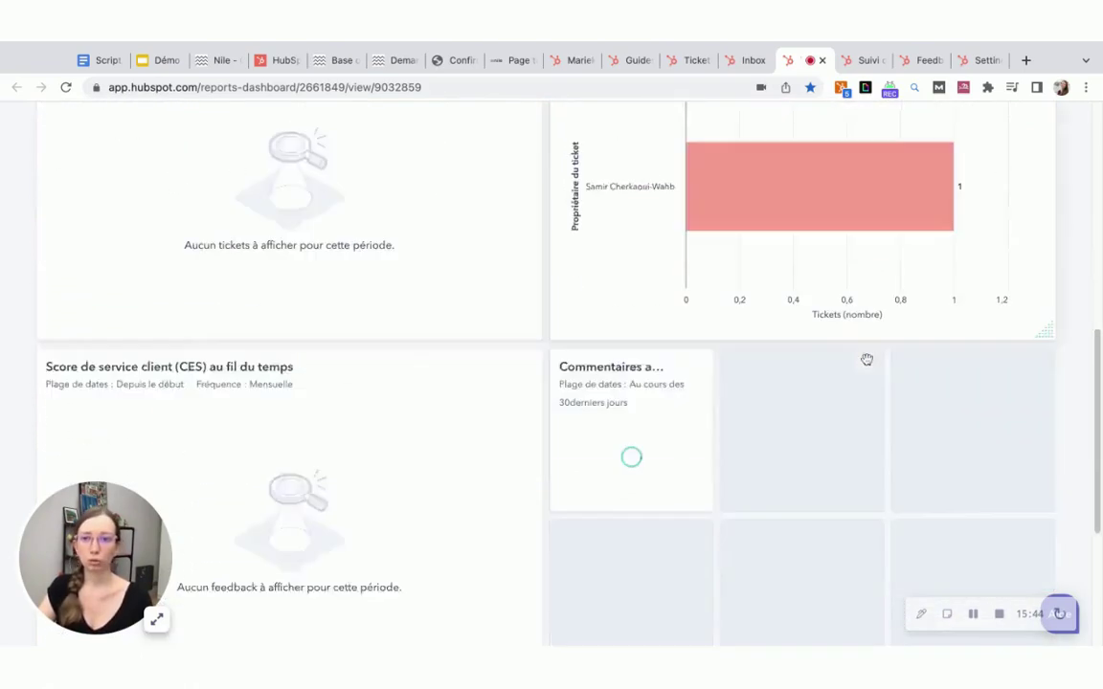
scroll(870, 364, "up", 8)
scroll(874, 376, "down", 2)
scroll(595, 293, "up", 3)
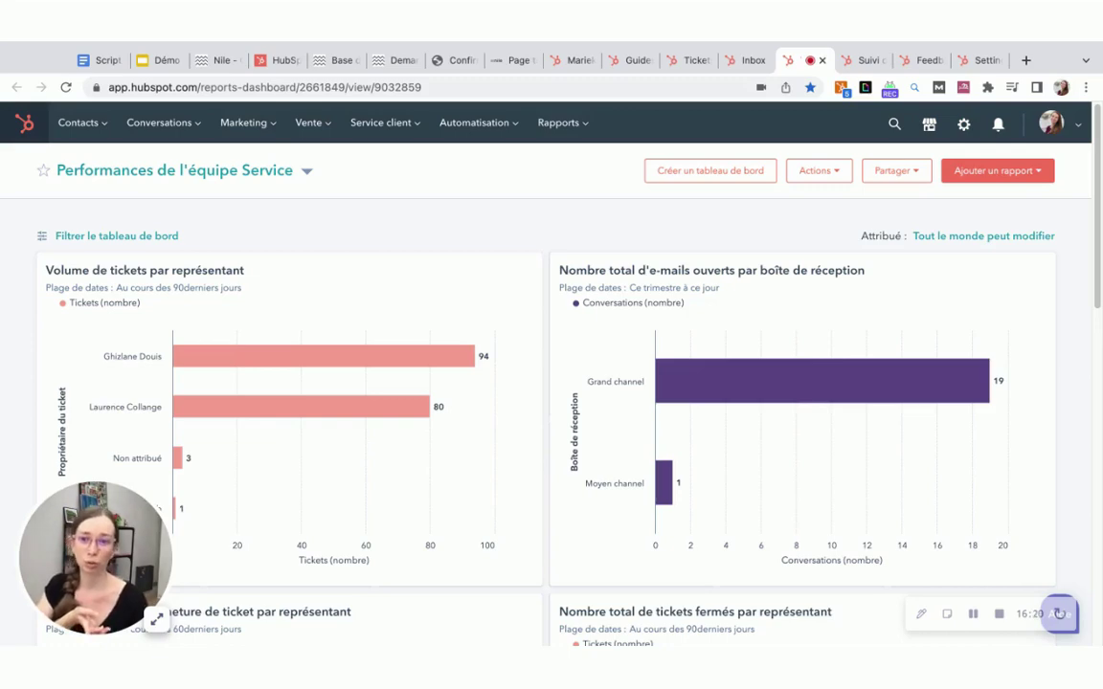
Open the Ouvrir un ticket form page and select only Problème de produit as the request category in place of Autre.
left_click(209, 61)
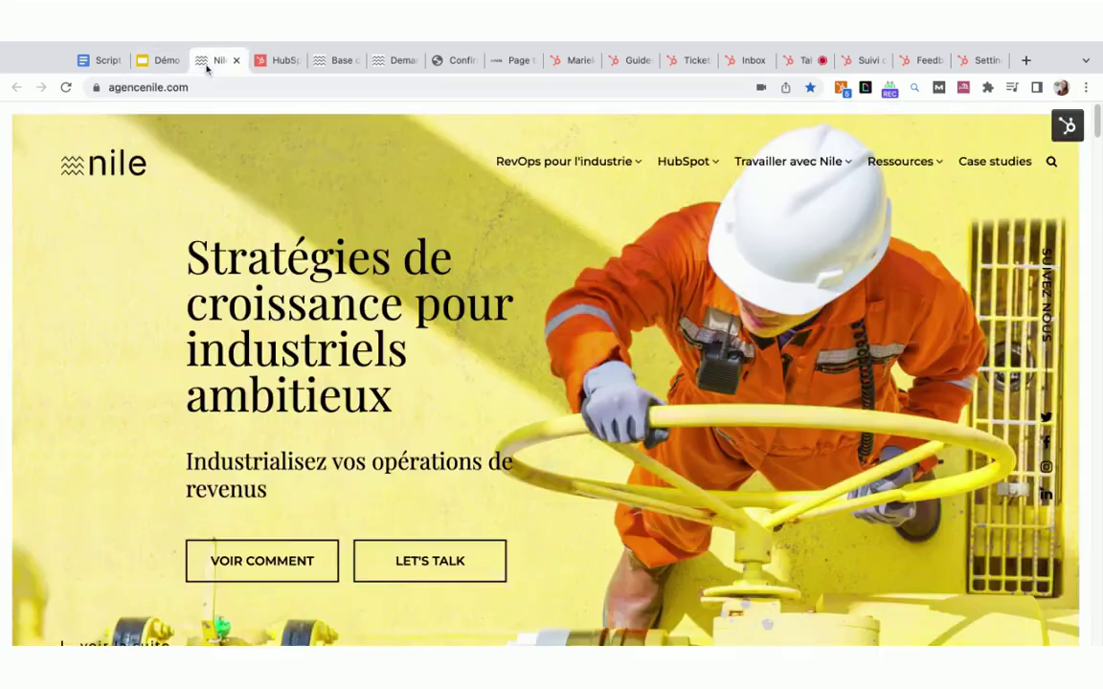
left_click(337, 60)
left_click(394, 60)
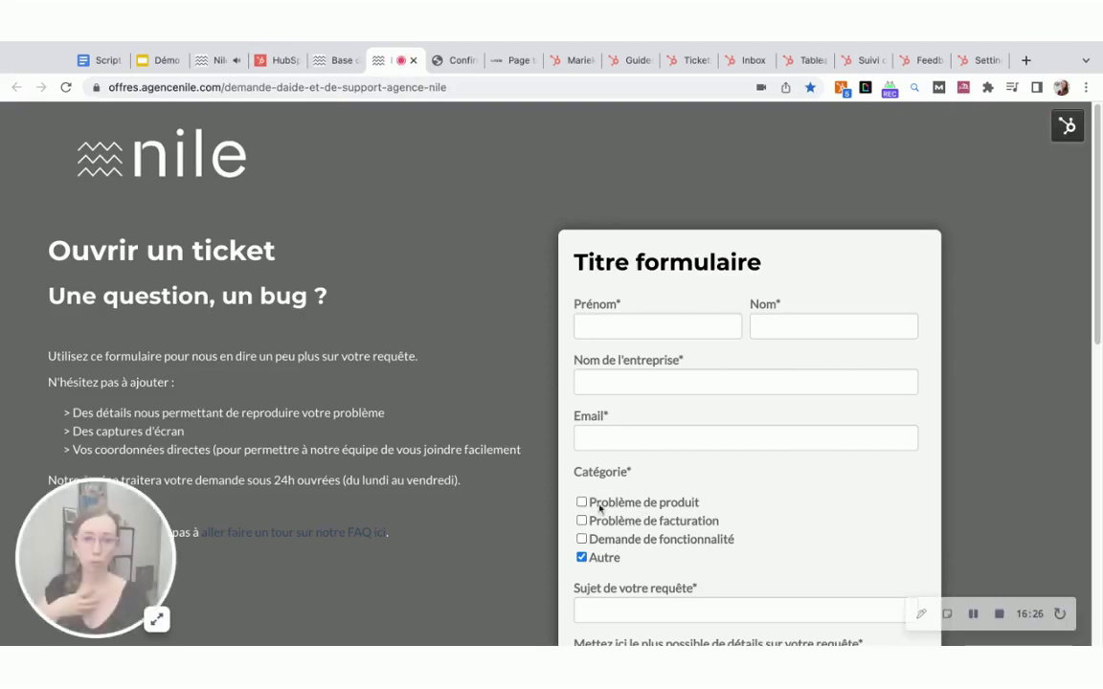
left_click(630, 508)
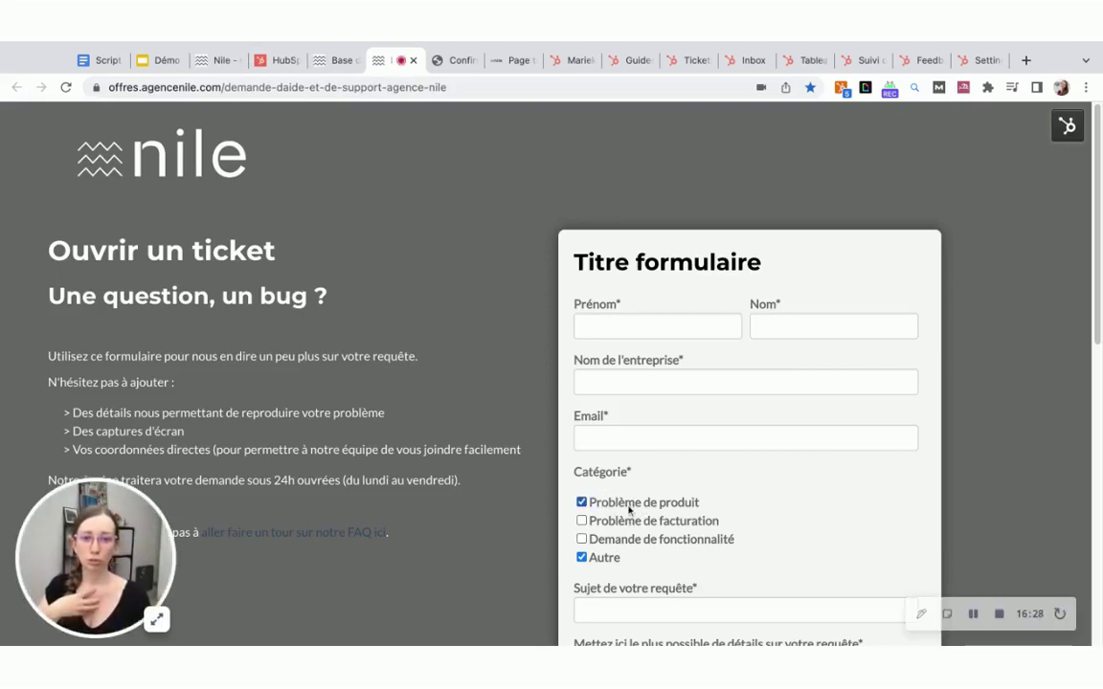
left_click(597, 559)
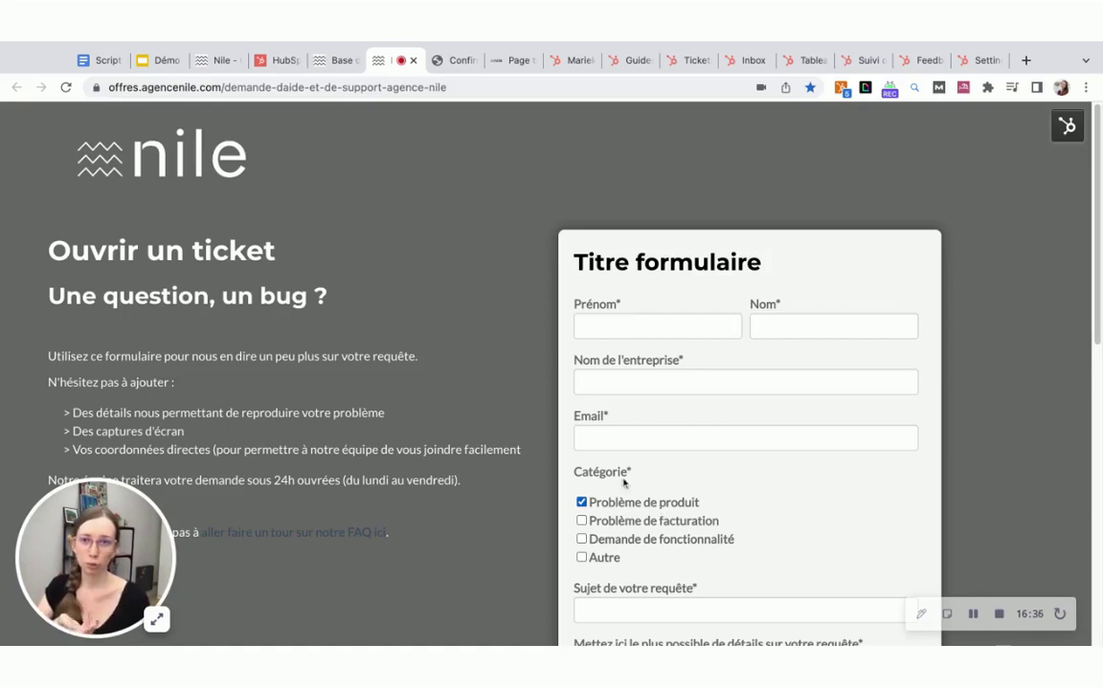
Browse the Fonctionnalités Marketing HubSpot articles in the Nile knowledge base and return to the Performances de l'équipe Service dashboard.
left_click(316, 60)
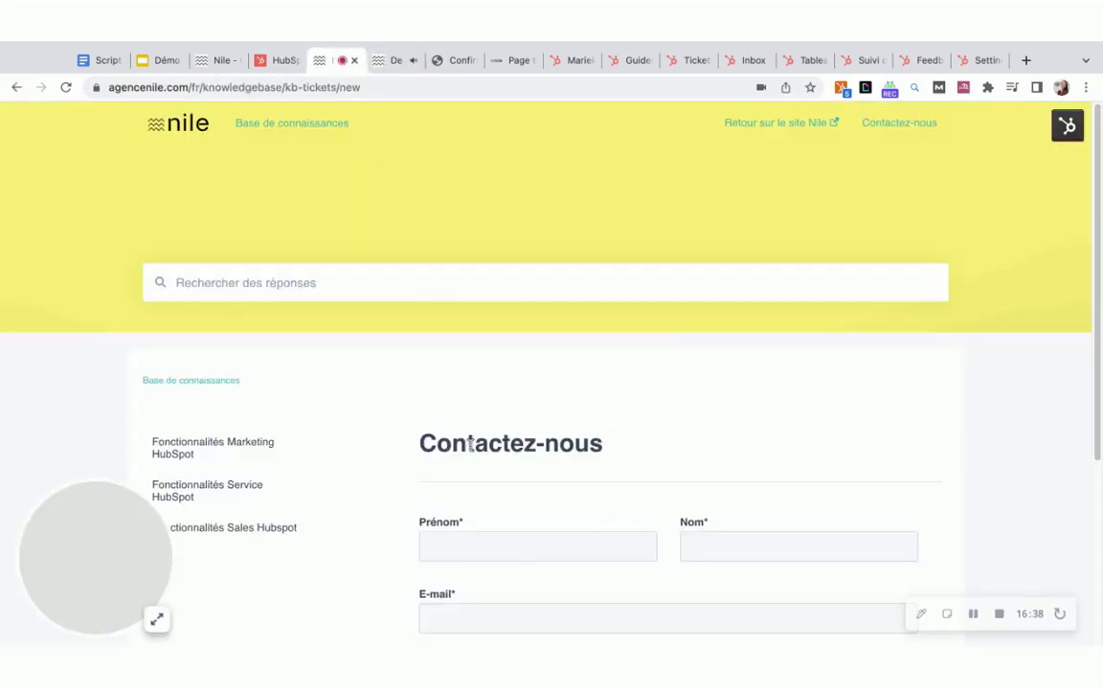
left_click(246, 450)
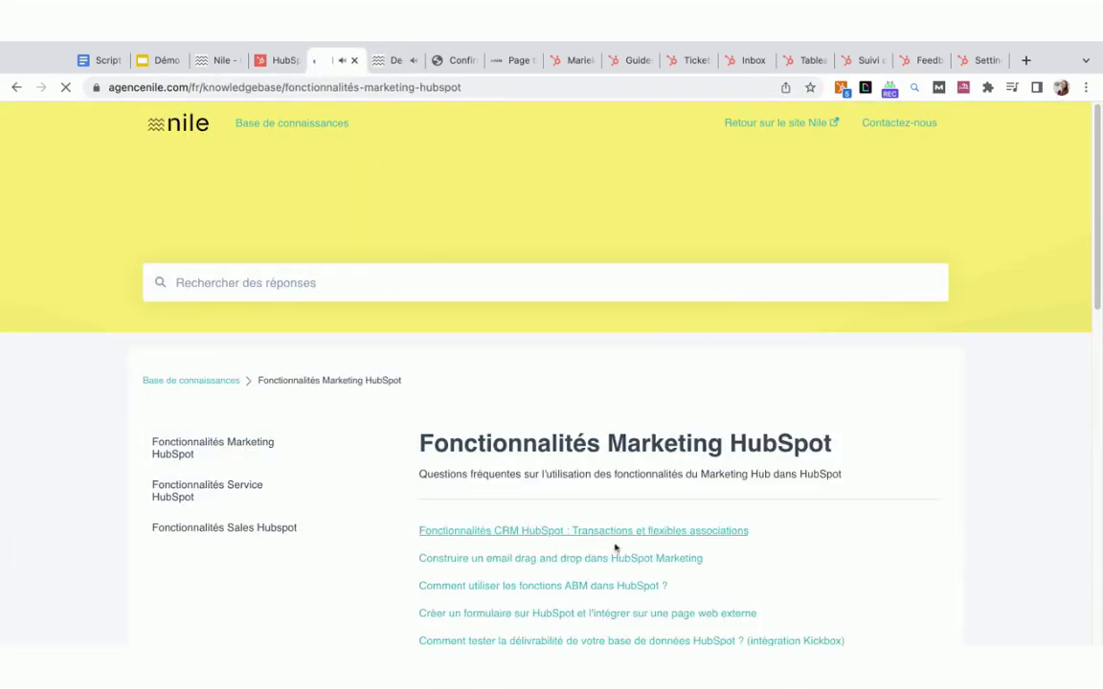
scroll(805, 539, "down", 5)
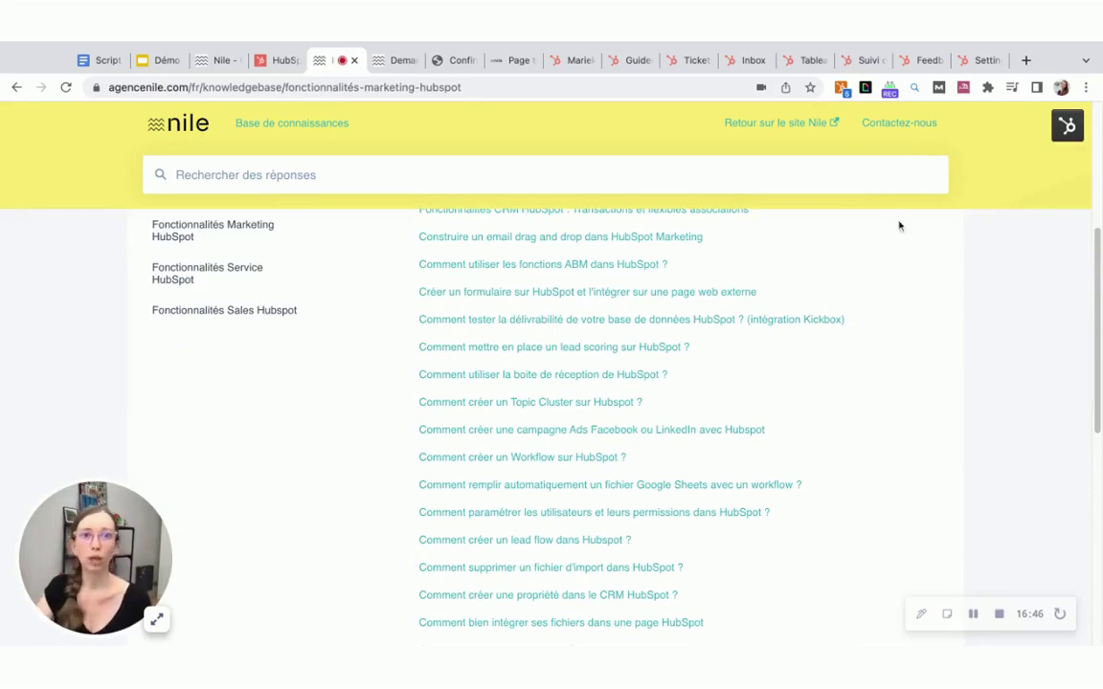
left_click(802, 59)
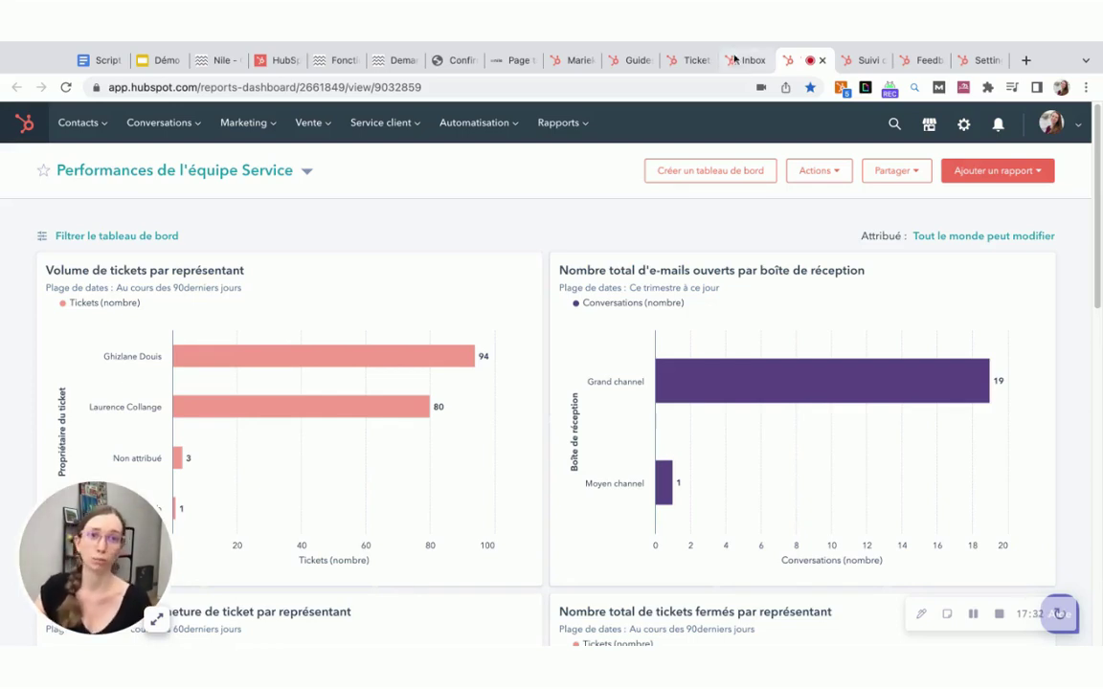
Examine the Suivi d'un ticket - Démo HubSpot workflow from its enrollment criterion to the Non traité and Traité branches, including the ticket acknowledgement e-mail preview.
left_click(862, 60)
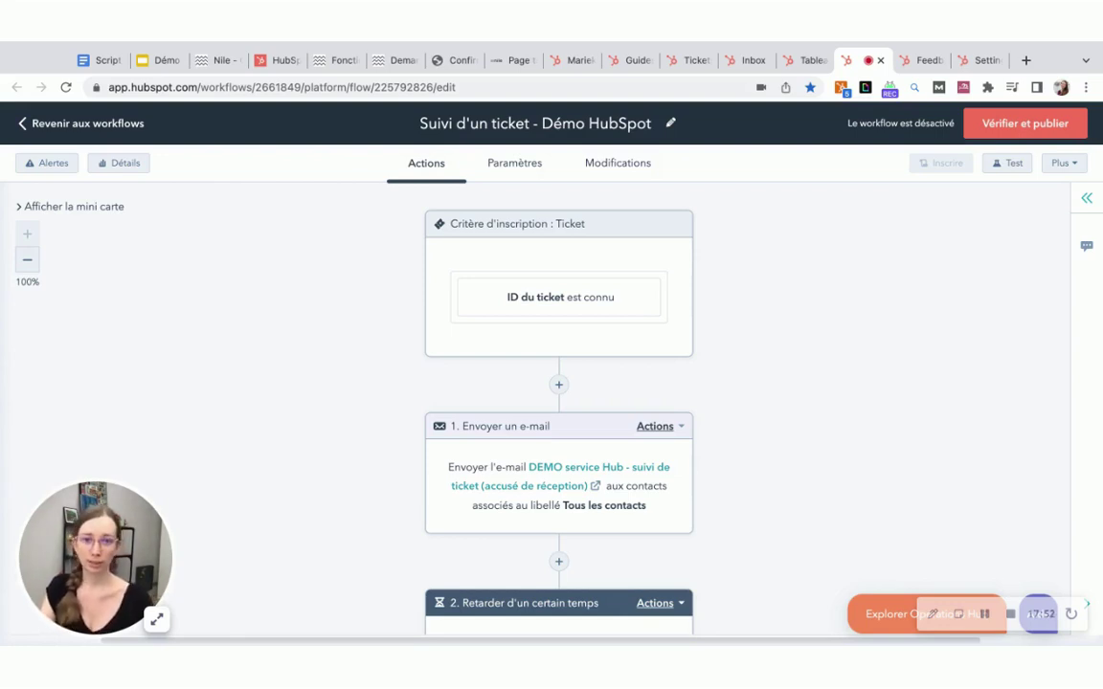
left_click(452, 61)
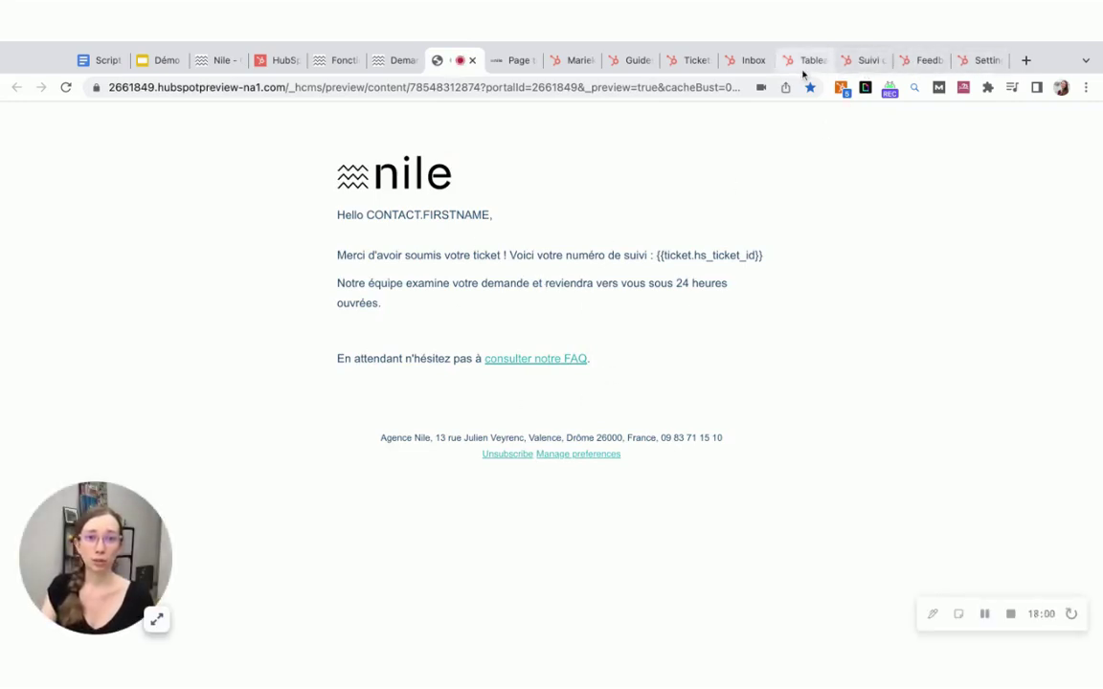
left_click(864, 60)
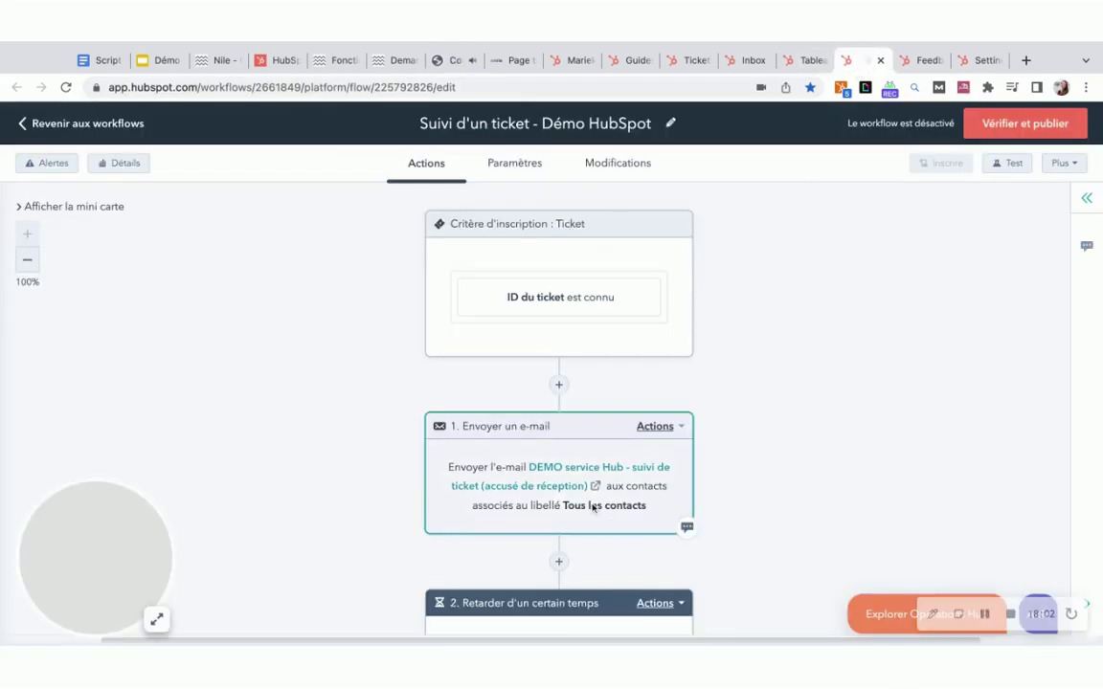
scroll(593, 508, "down", 1)
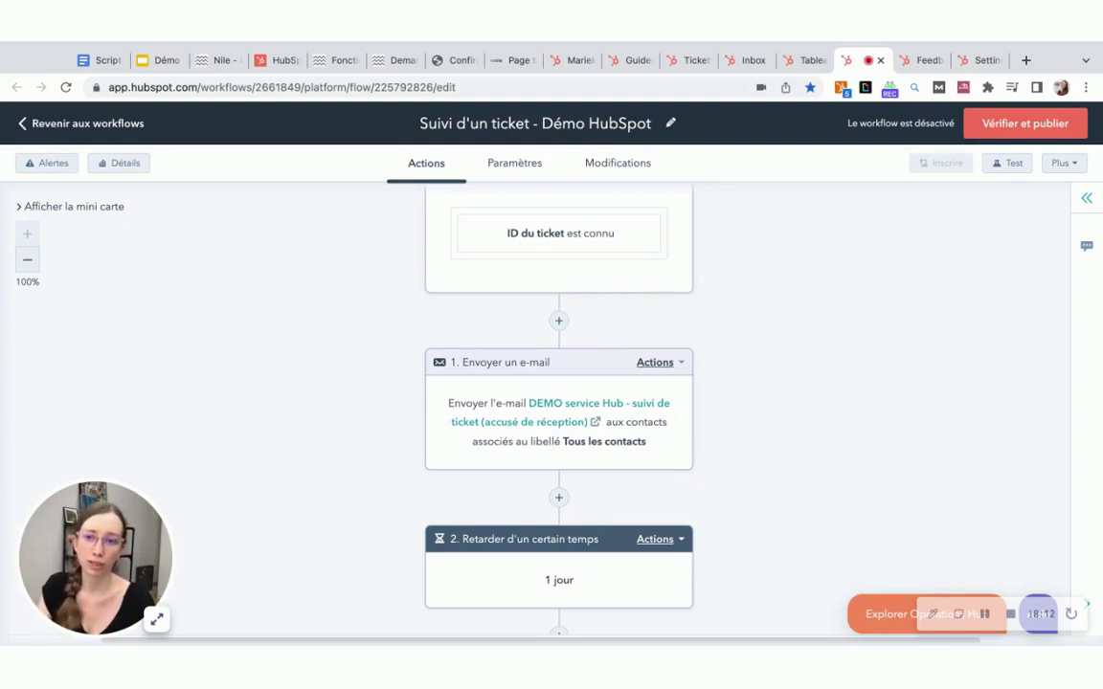
scroll(559, 402, "down", 5)
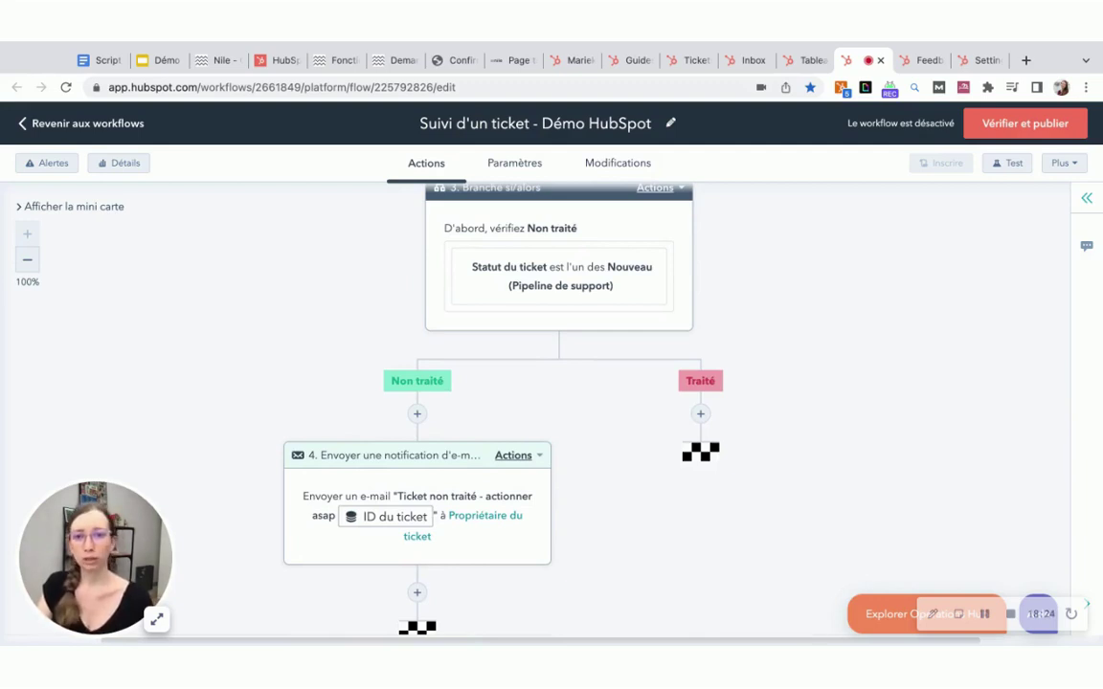
scroll(815, 344, "up", 4)
scroll(560, 508, "down", 1)
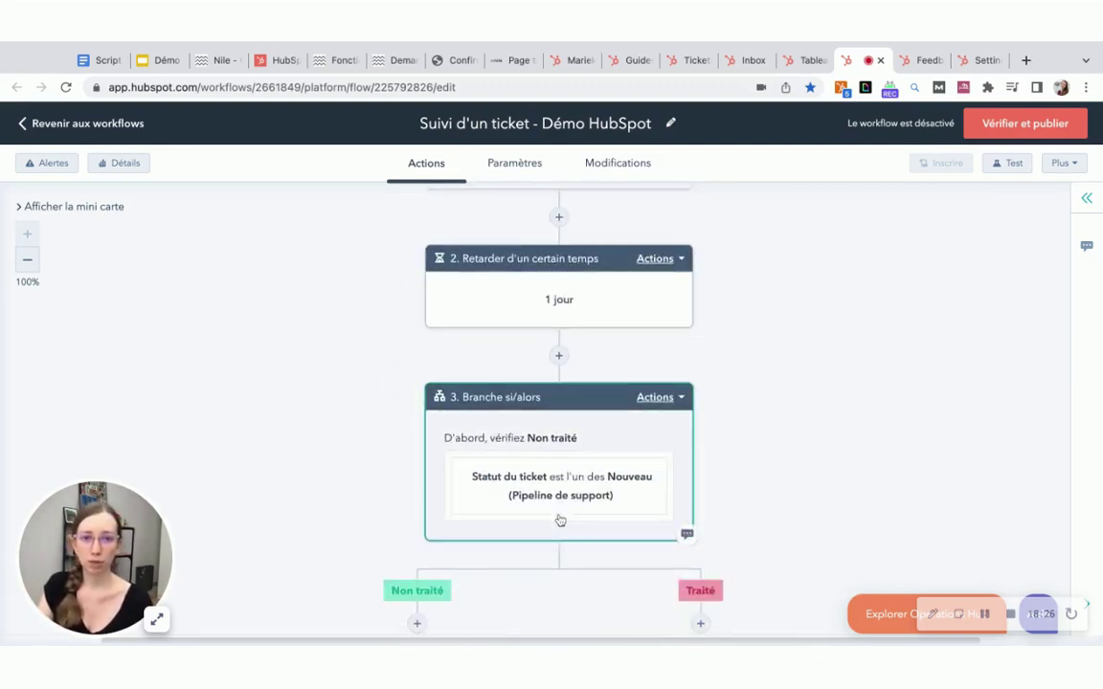
scroll(574, 297, "down", 3)
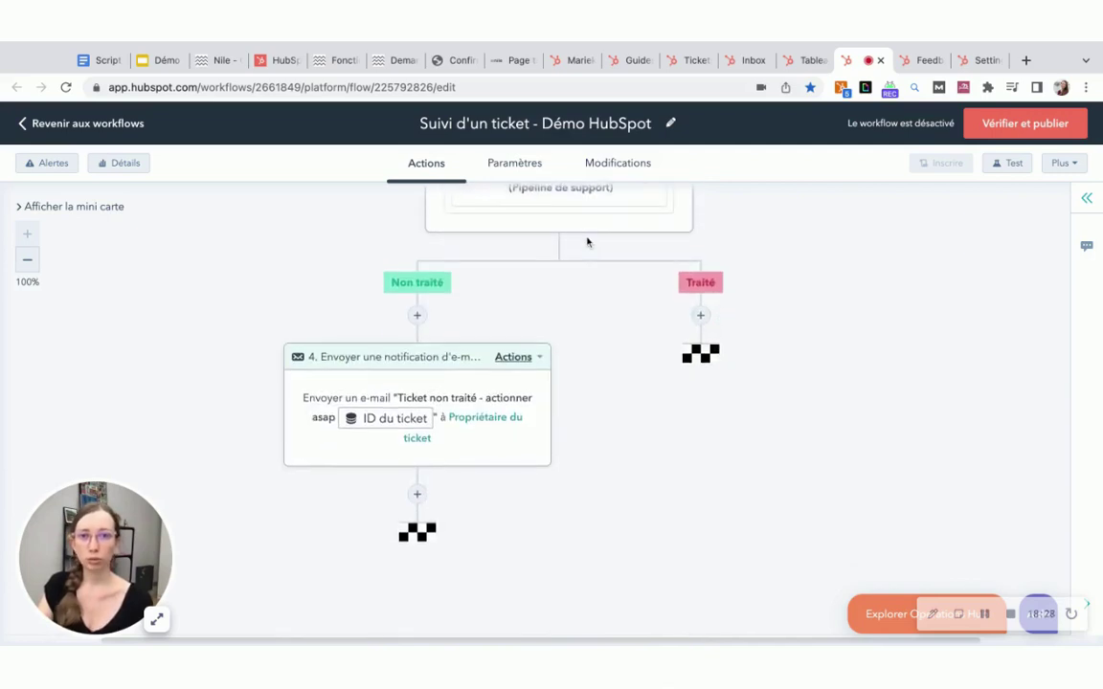
Browse the communication, attribution and record management actions available for the Traité branch, and close the list without adding one.
scroll(588, 242, "up", 2)
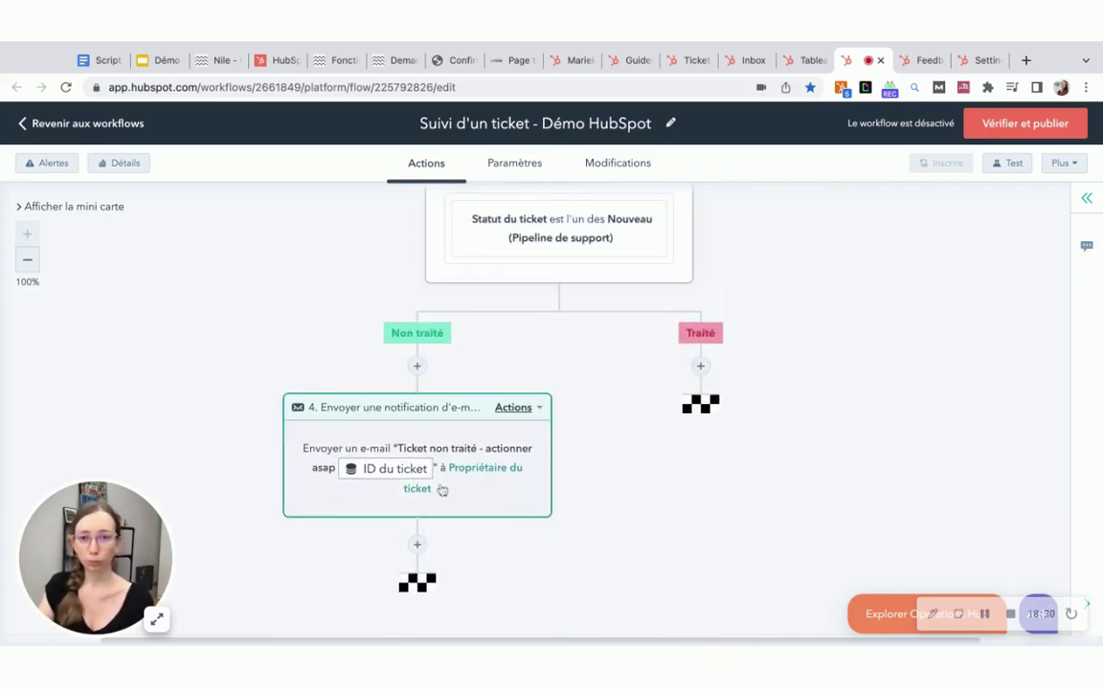
left_click(702, 366)
scroll(833, 402, "down", 5)
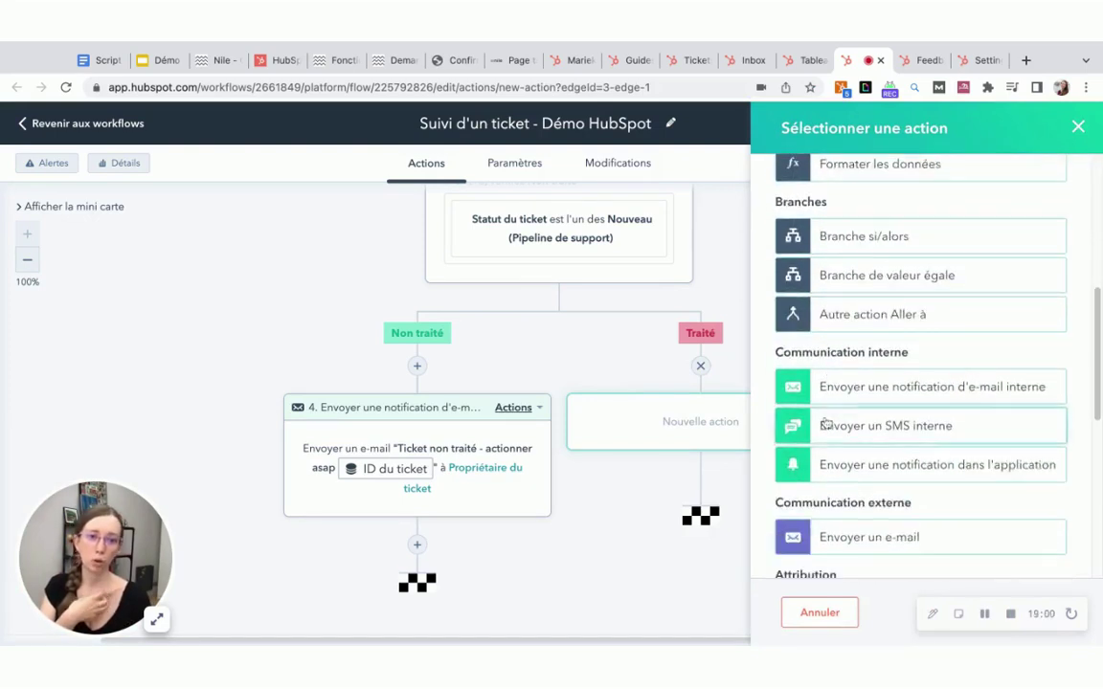
scroll(825, 424, "down", 2)
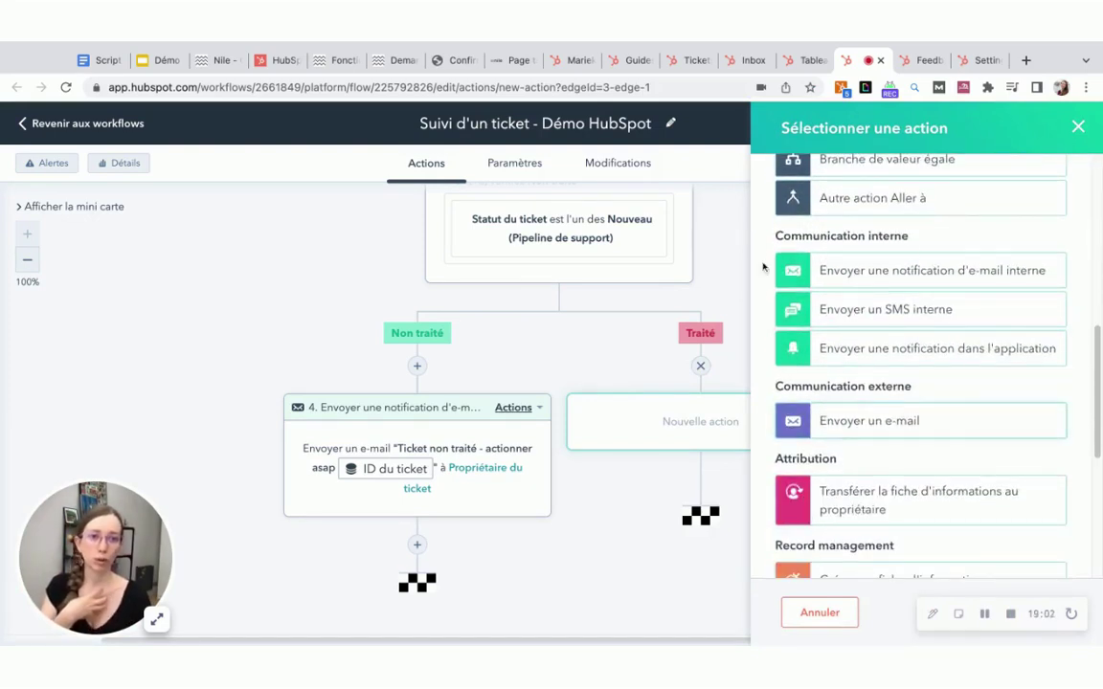
scroll(833, 402, "down", 2)
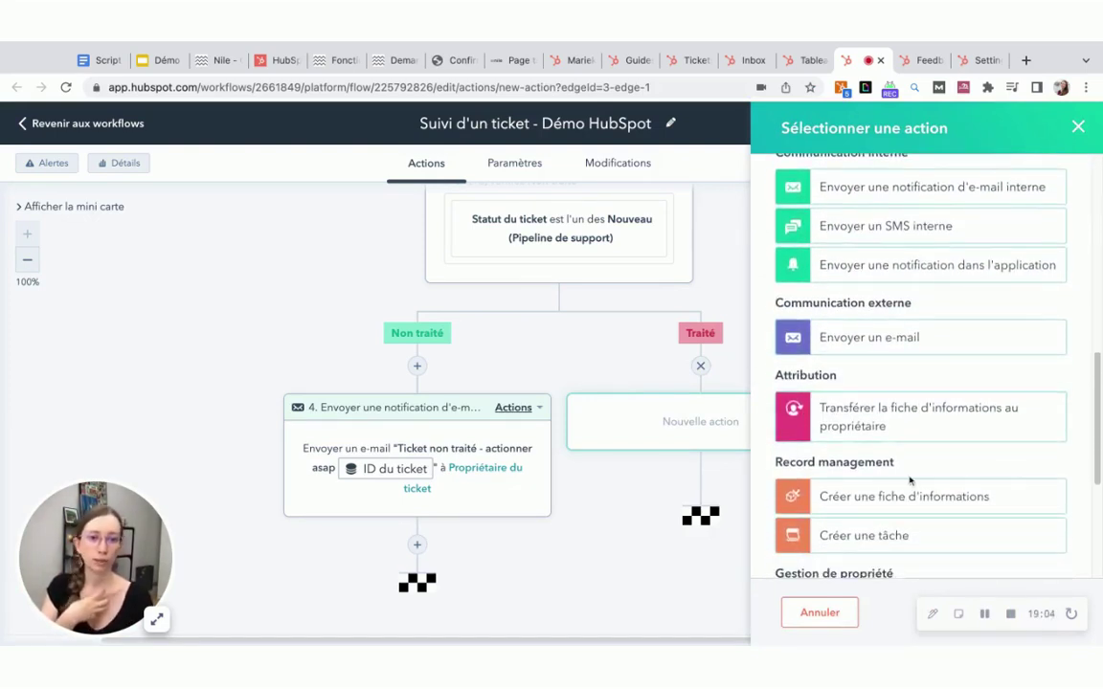
scroll(910, 480, "down", 1)
left_click(1079, 127)
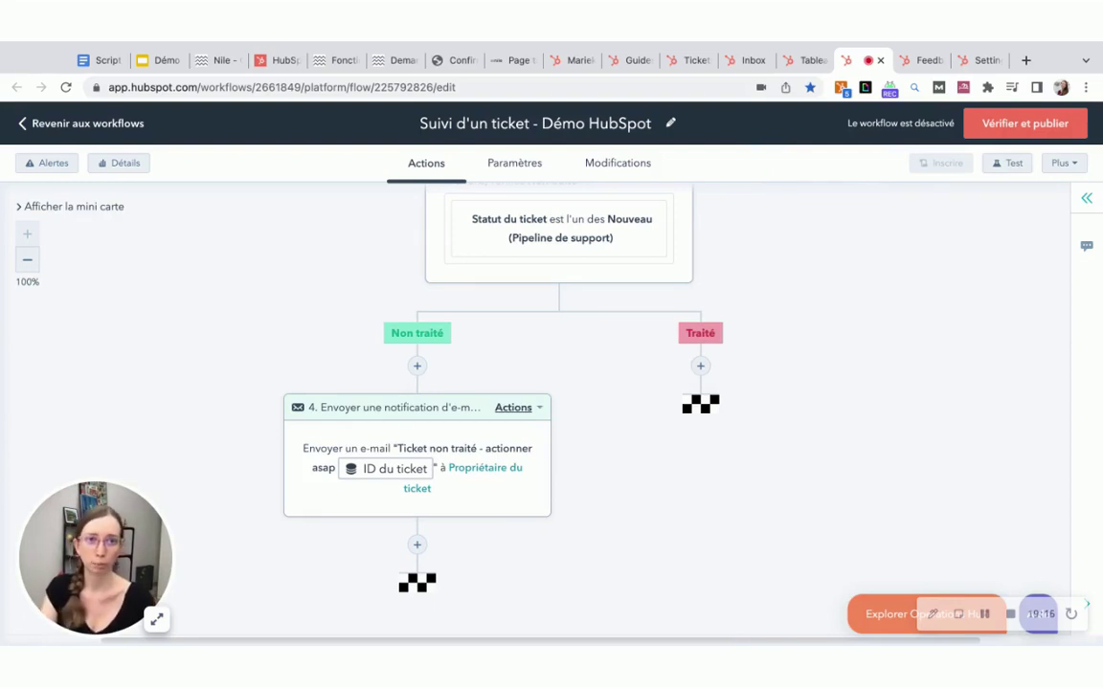
Start a new survey from the Enquêtes de feedback page and look through the custom and industry-standard survey templates.
left_click(924, 59)
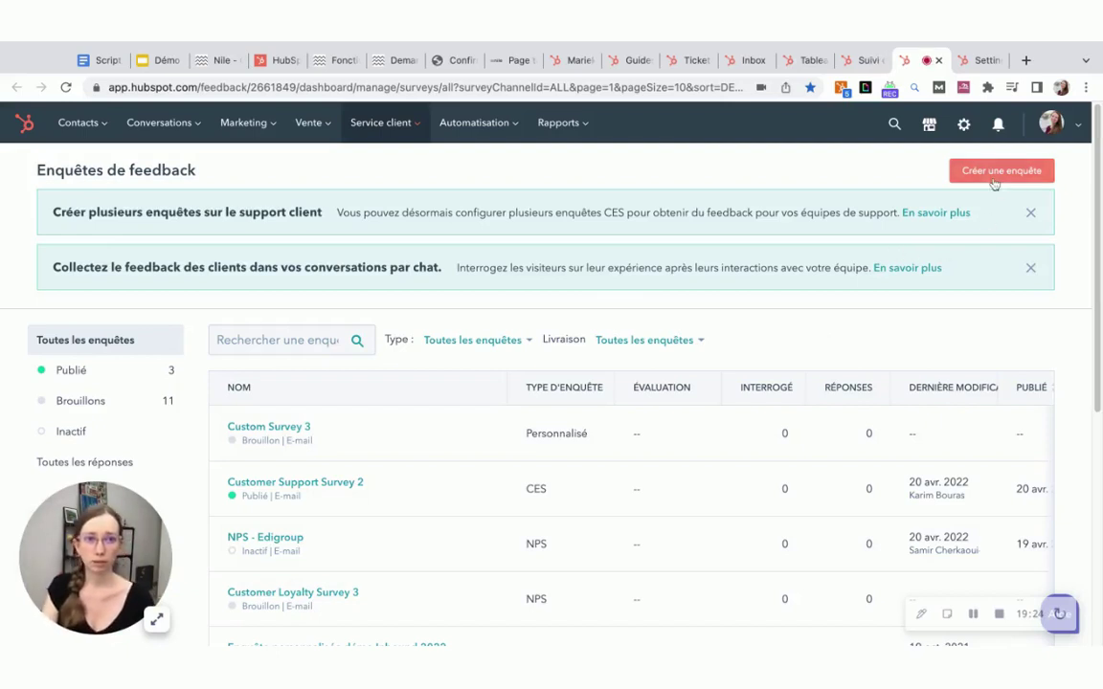
left_click(957, 171)
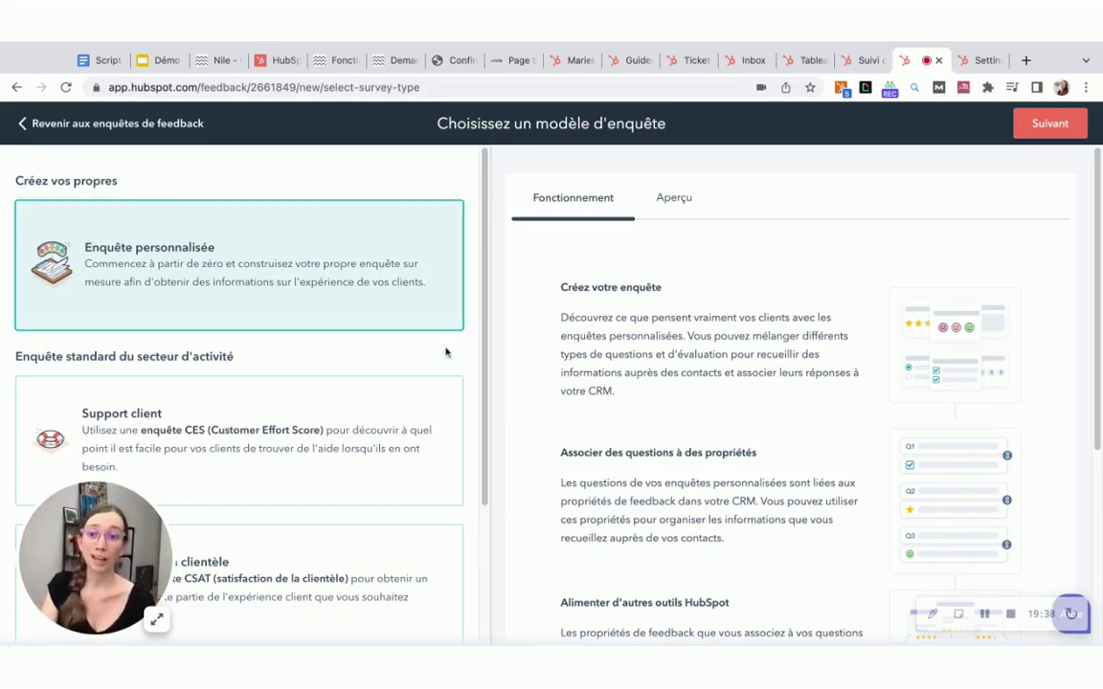
scroll(440, 354, "down", 3)
scroll(411, 390, "down", 1)
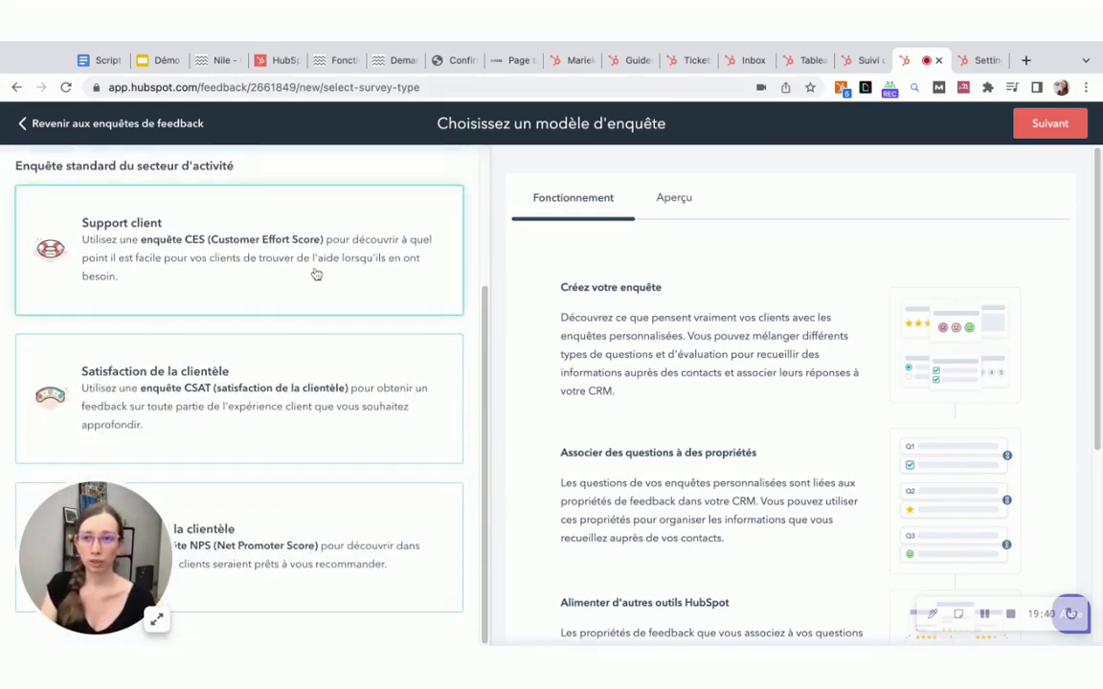
scroll(314, 301, "up", 4)
scroll(316, 436, "down", 4)
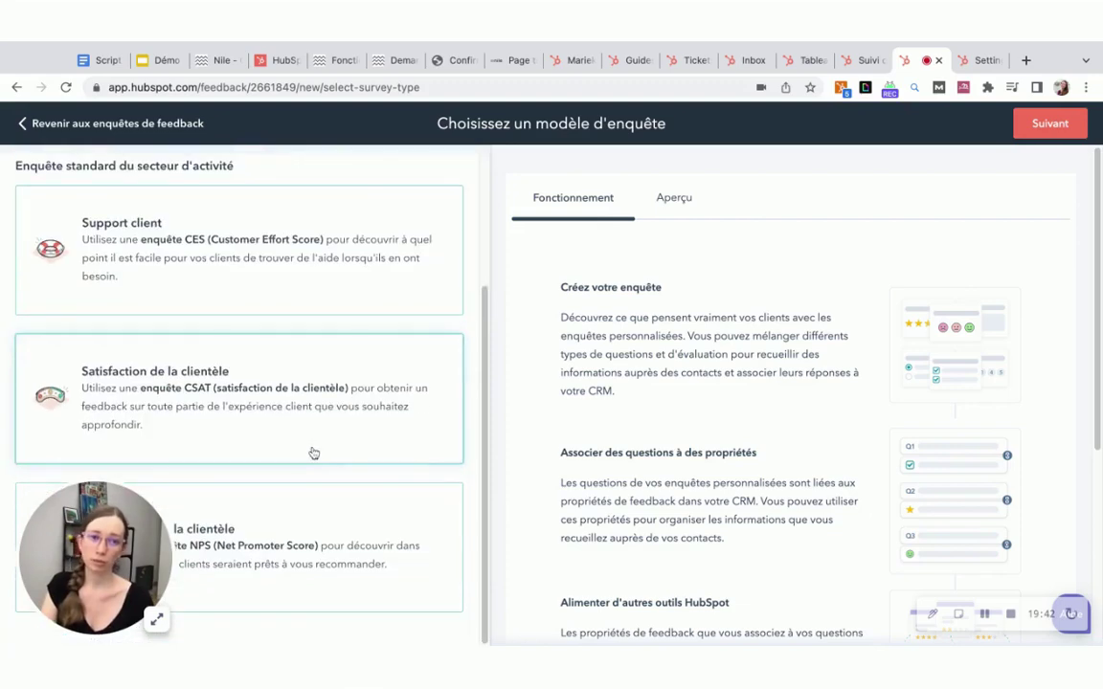
scroll(327, 307, "up", 4)
scroll(331, 354, "down", 4)
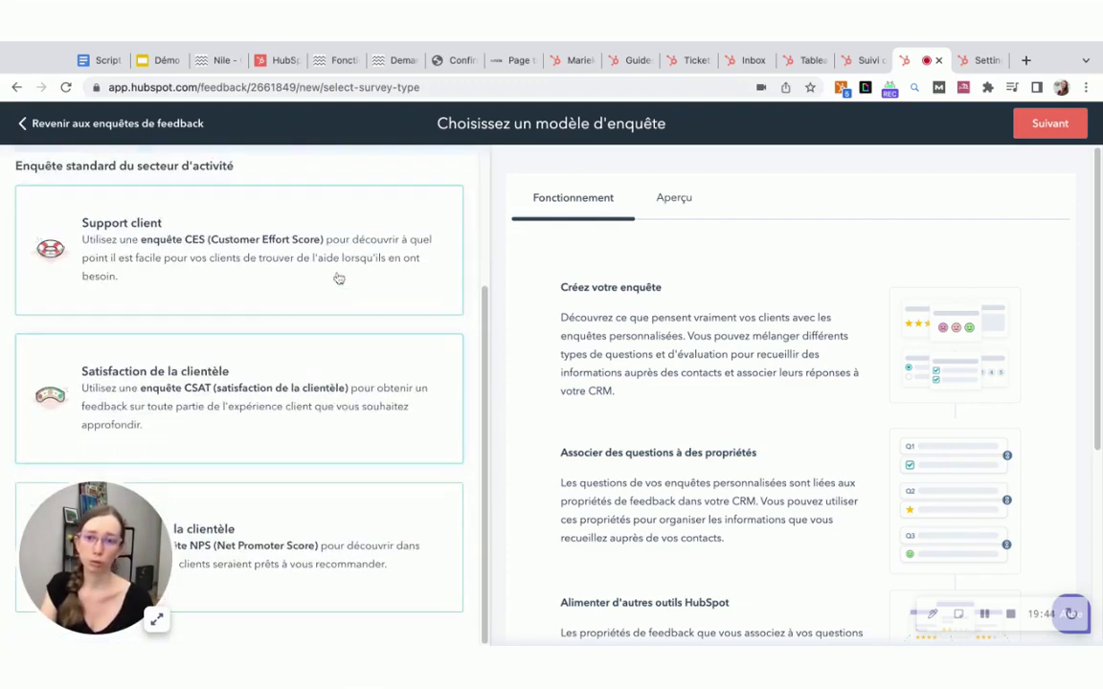
Compare how the Support client (CES), Satisfaction de la clientèle (CSAT) and NPS survey templates work by selecting each in turn.
left_click(275, 272)
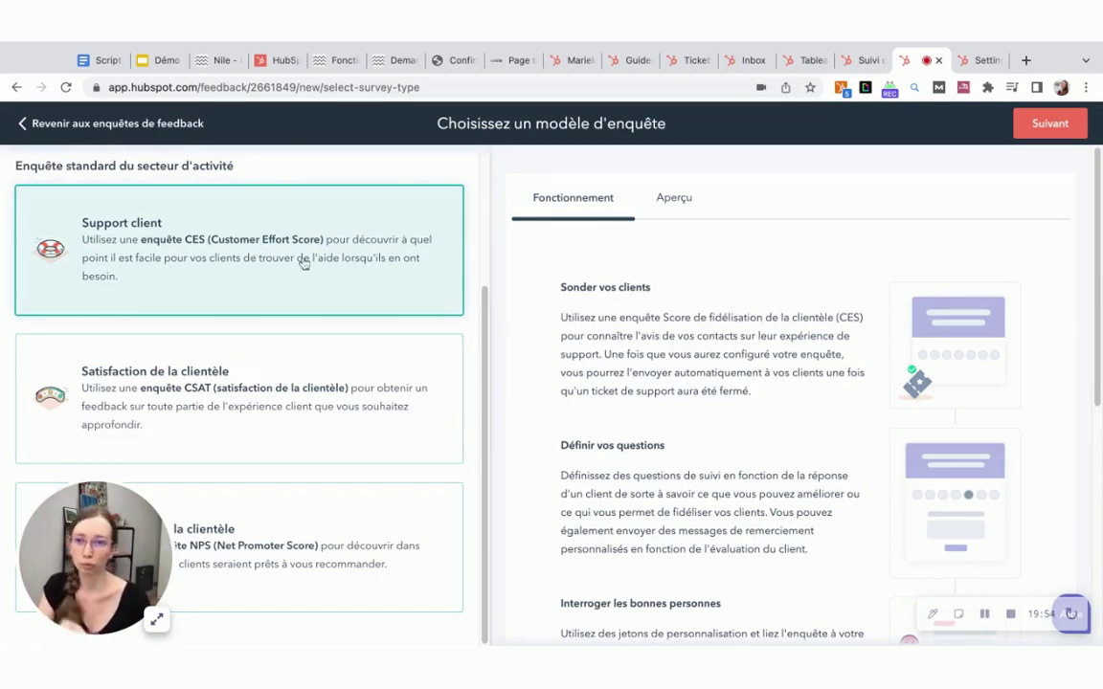
left_click(274, 372)
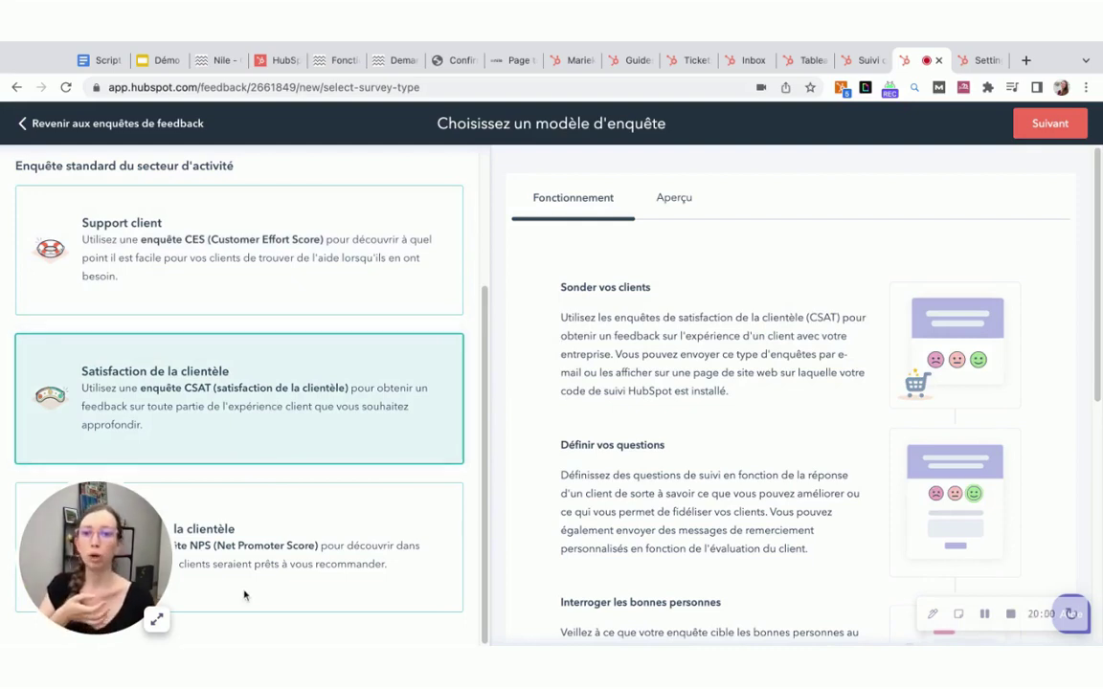
left_click(276, 518)
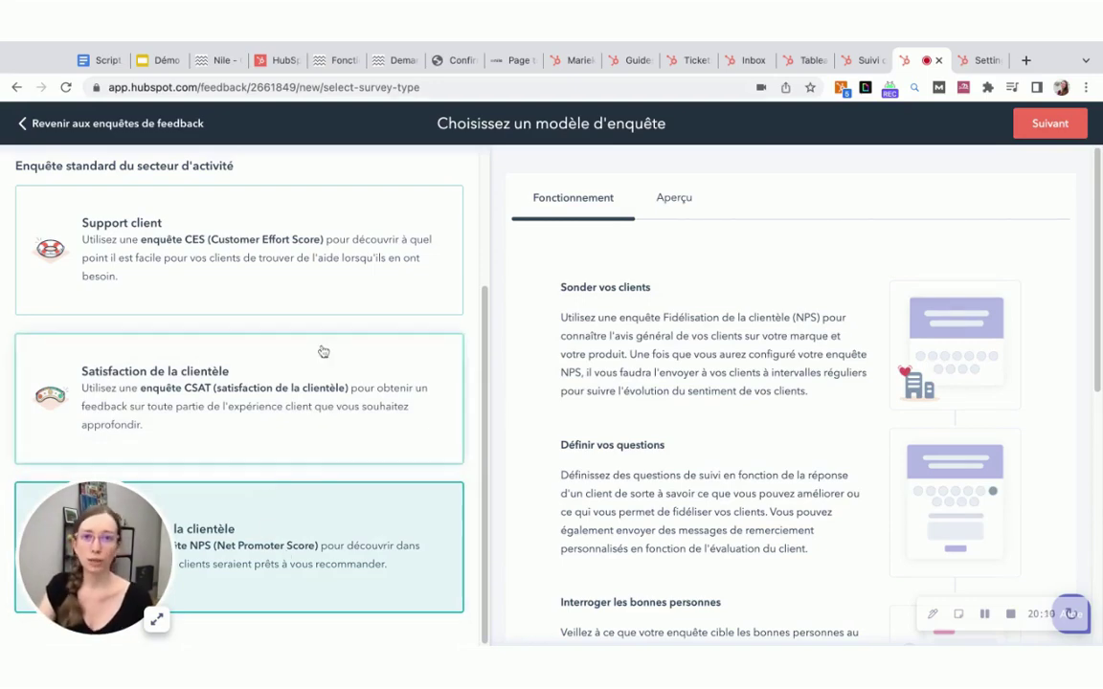
Preview the NPS survey e-mail from its subject line down to the recommendation question and rating scale.
scroll(323, 414, "up", 2)
left_click(682, 197)
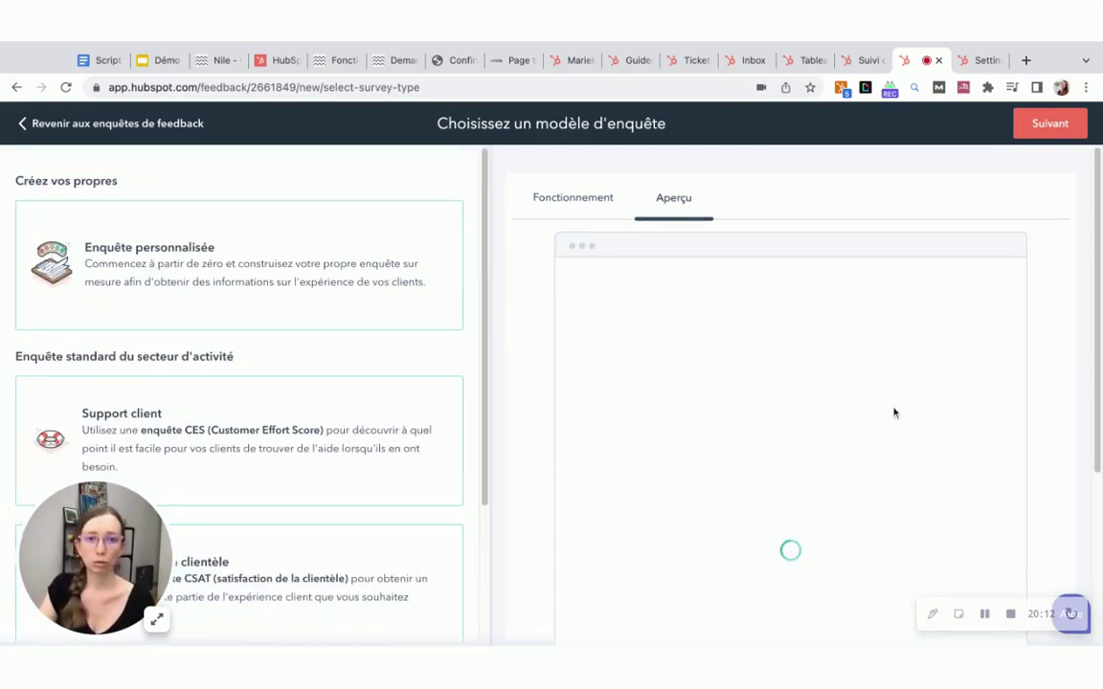
scroll(929, 436, "down", 1)
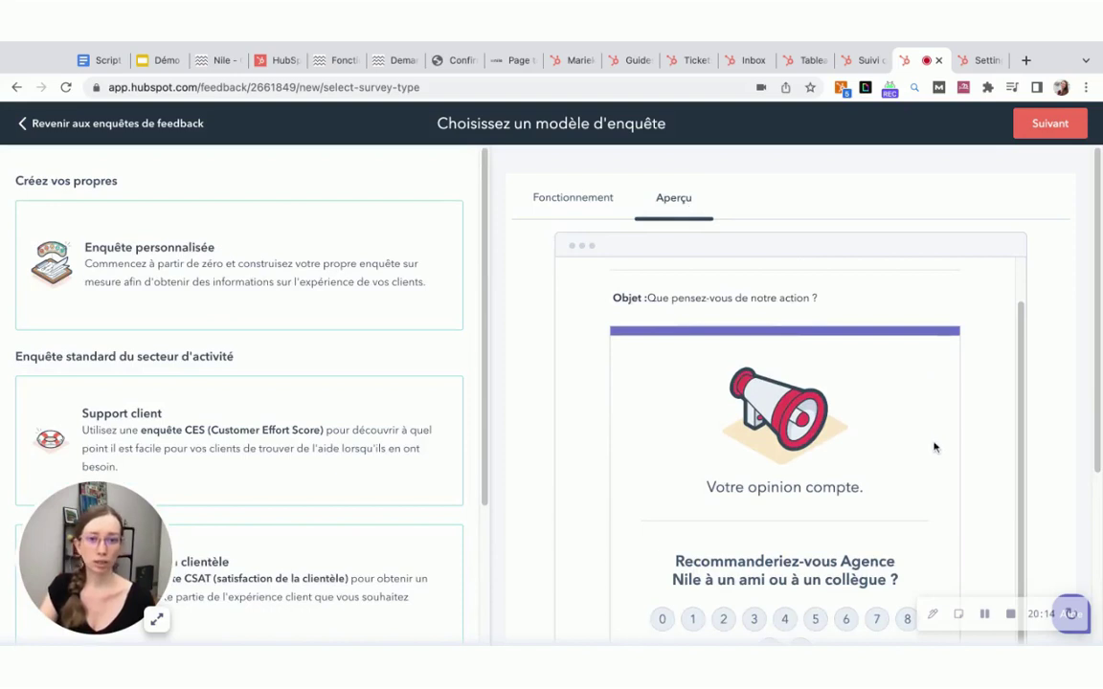
scroll(943, 452, "down", 3)
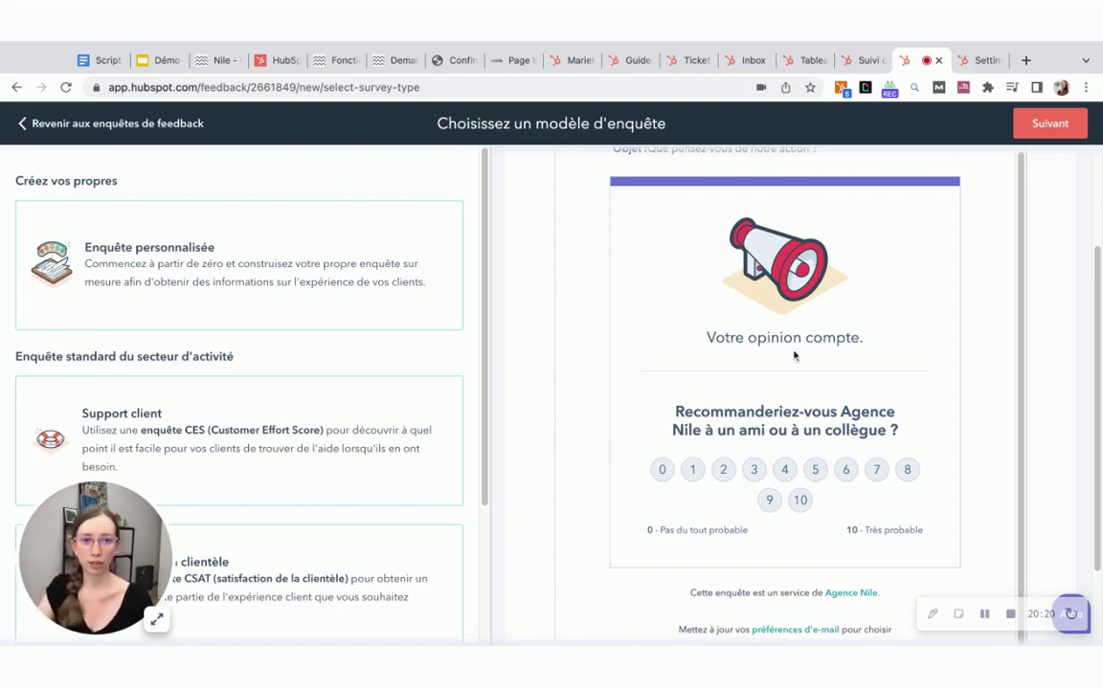
Select the Support client (CES) template and review its e-mail preview, including the ticket fields and the rating question.
left_click(207, 457)
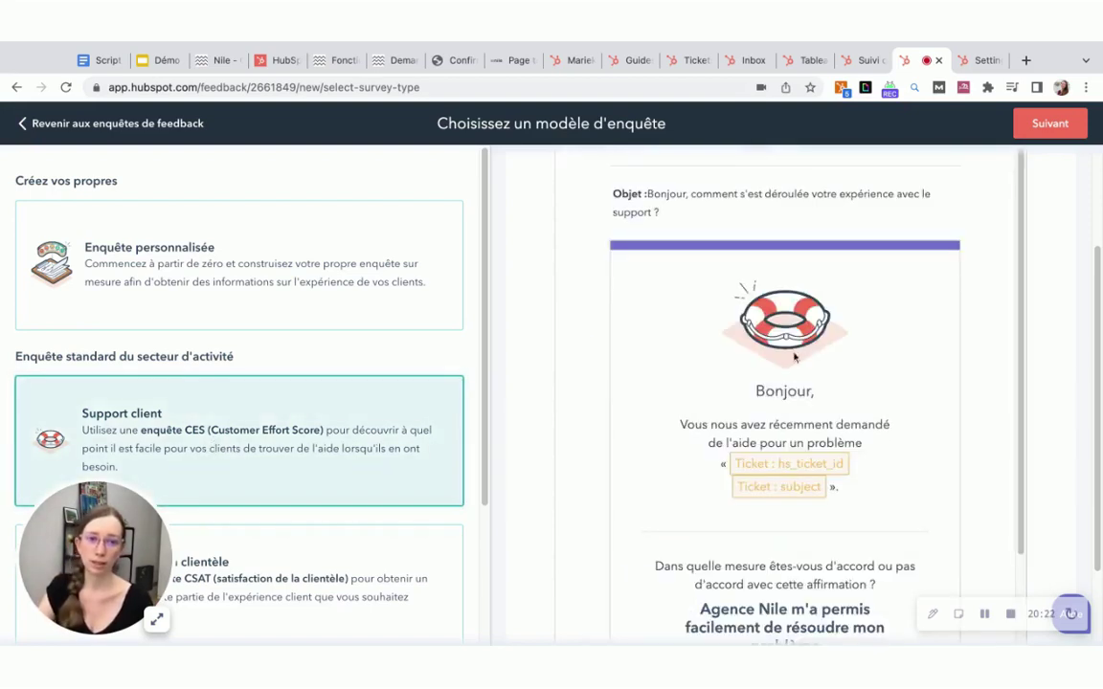
scroll(744, 508, "down", 3)
scroll(744, 507, "down", 1)
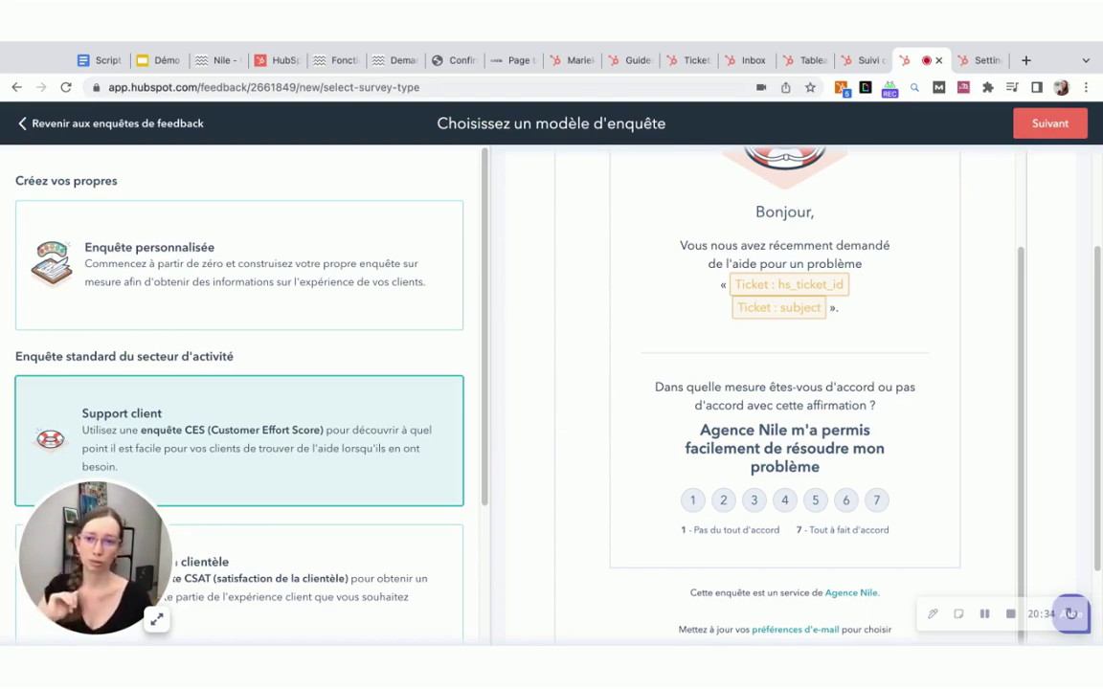
scroll(586, 381, "up", 3)
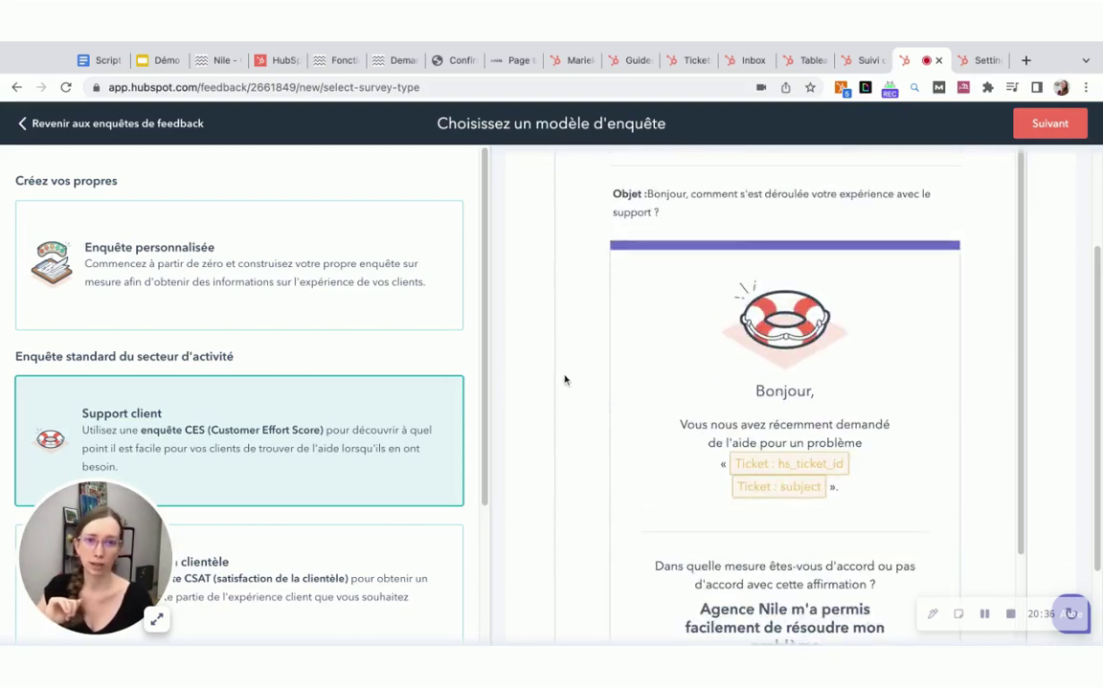
scroll(537, 433, "up", 3)
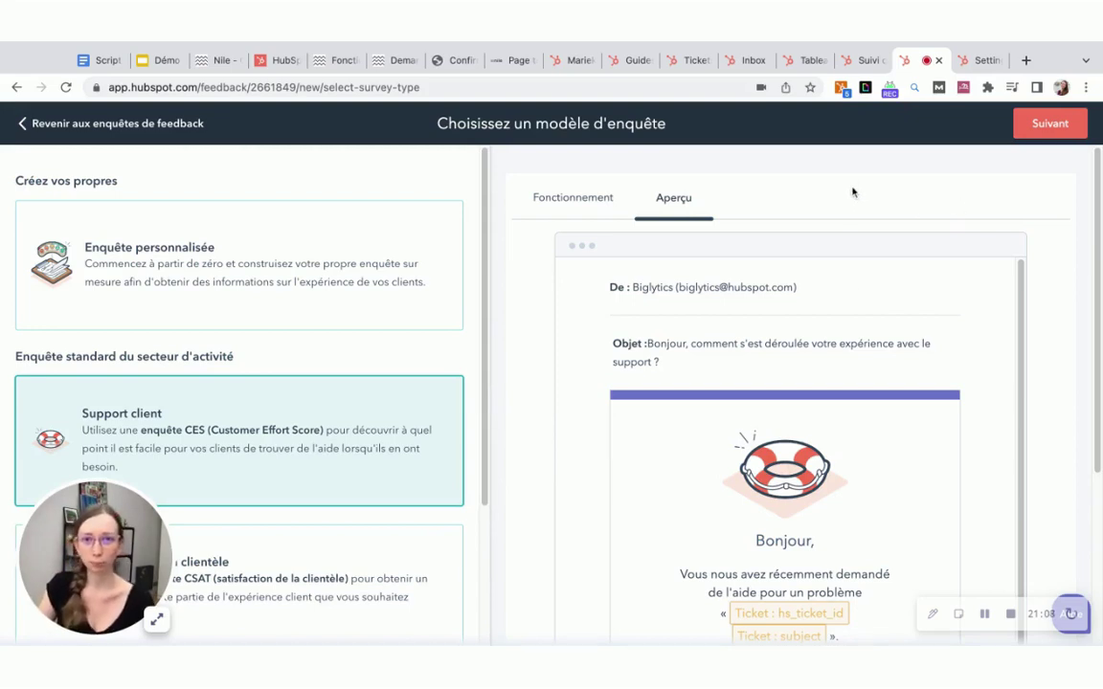
Open the Utilisateurs et équipes settings and review the account's users with their teams and access rights.
left_click(986, 60)
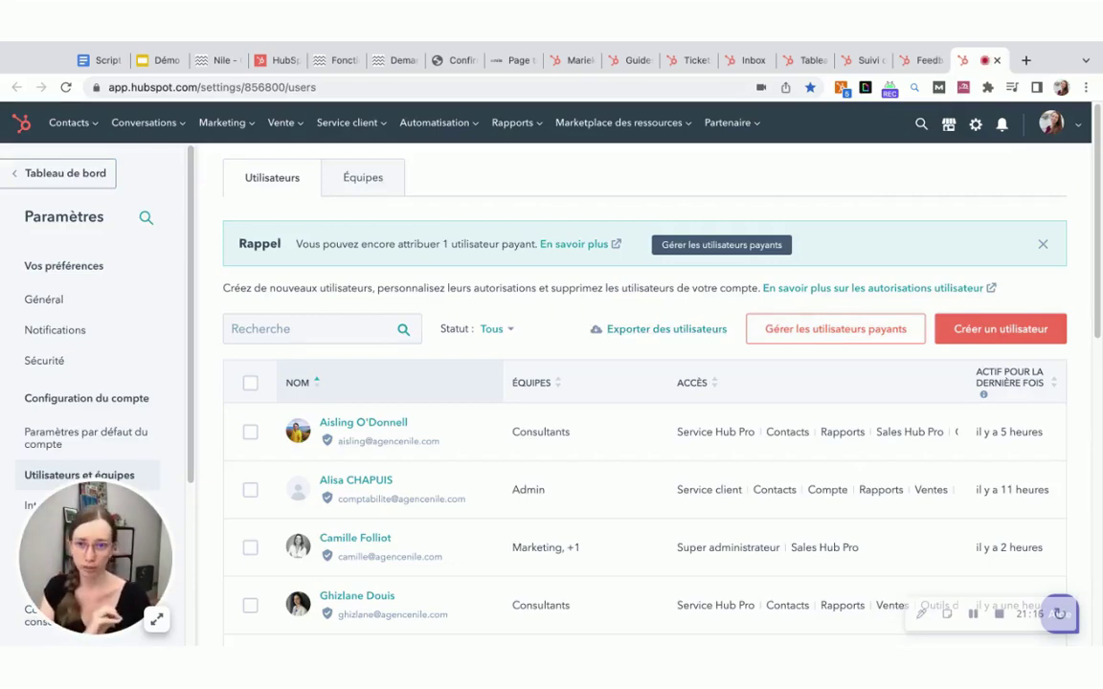
scroll(552, 438, "down", 3)
scroll(552, 438, "down", 6)
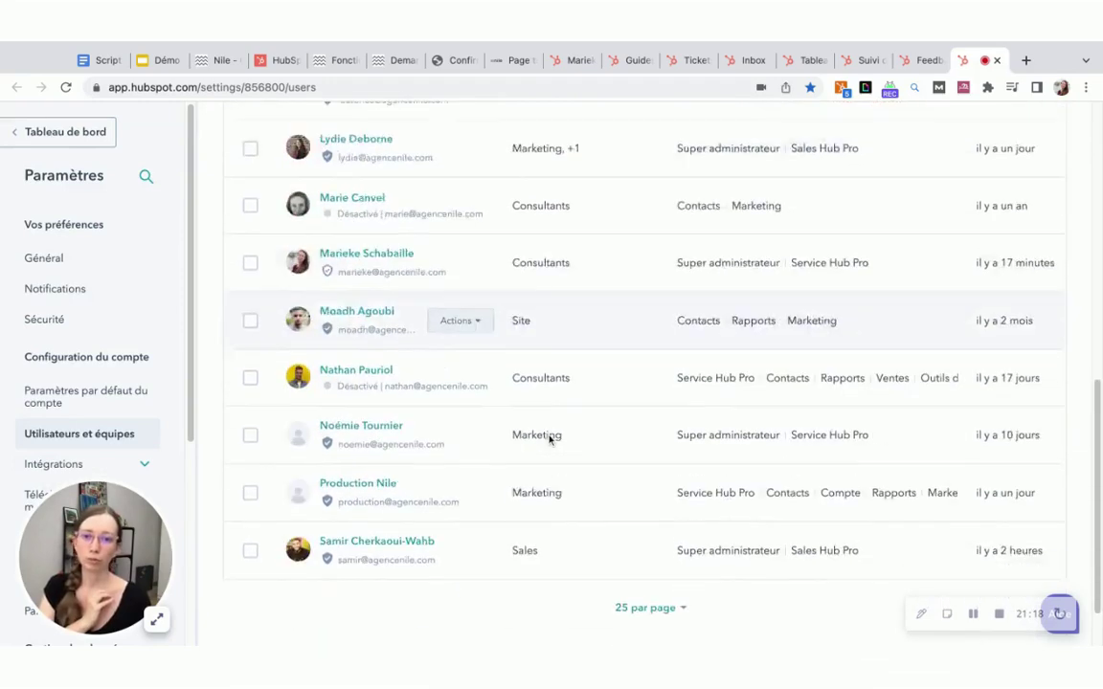
scroll(544, 445, "up", 9)
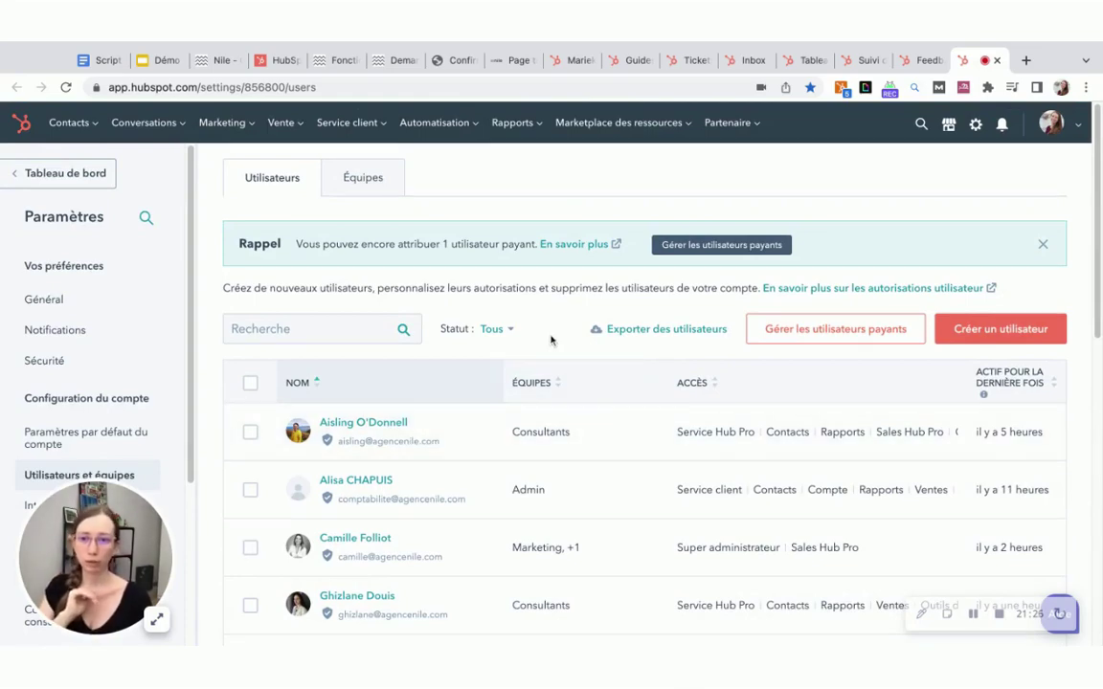
scroll(537, 524, "down", 5)
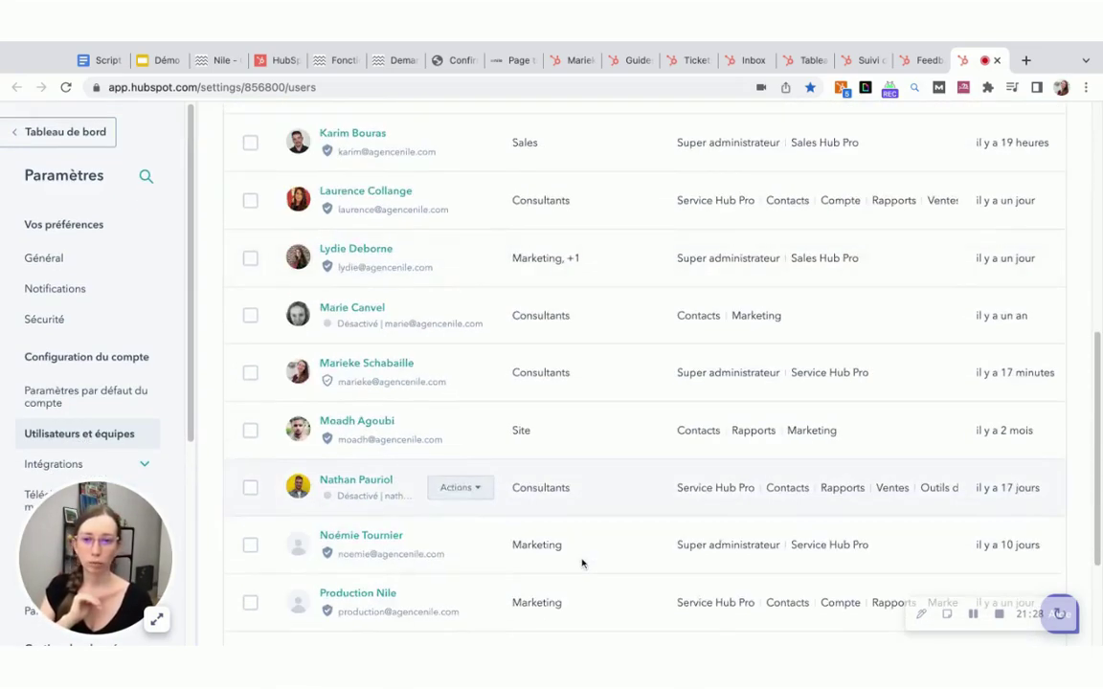
scroll(581, 564, "up", 5)
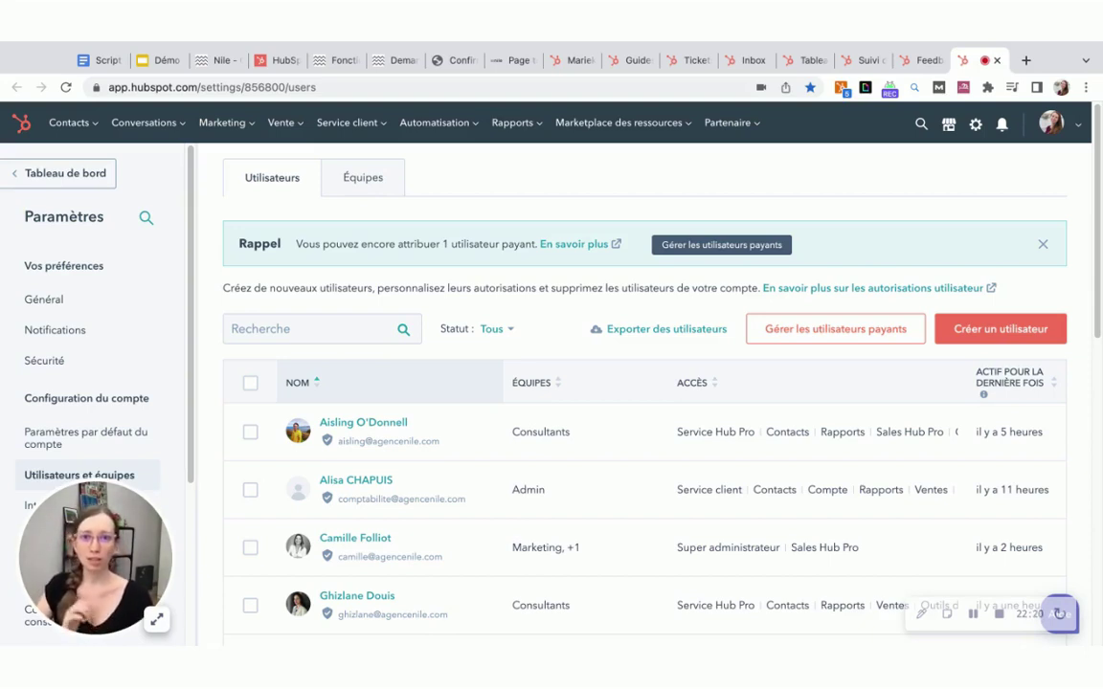
left_click(159, 626)
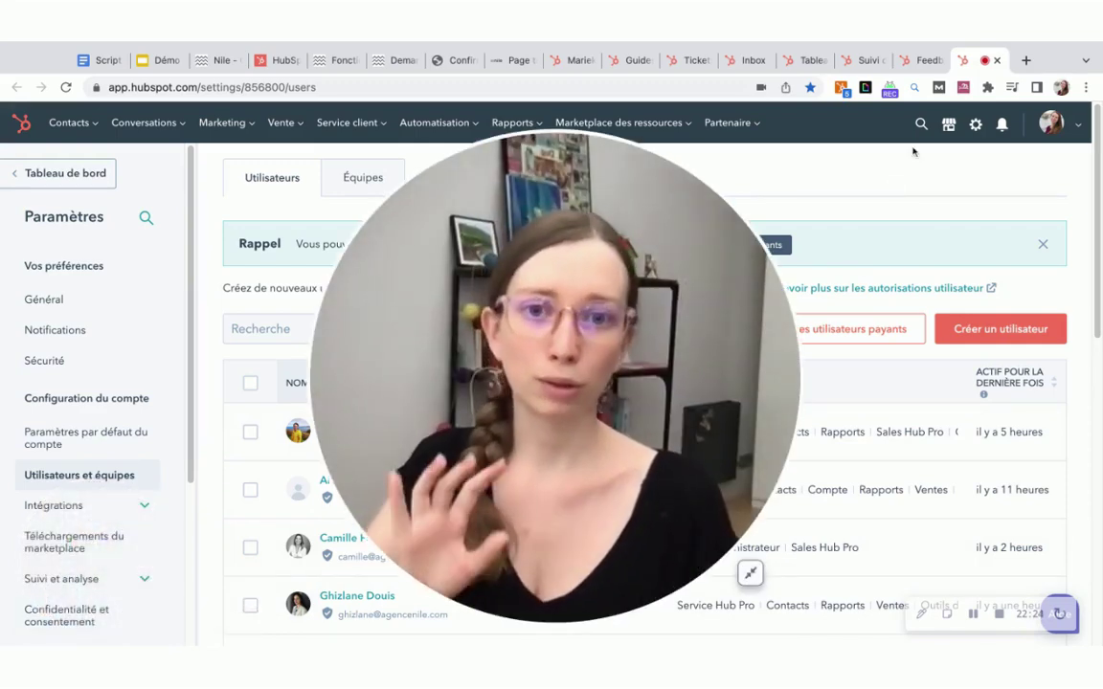